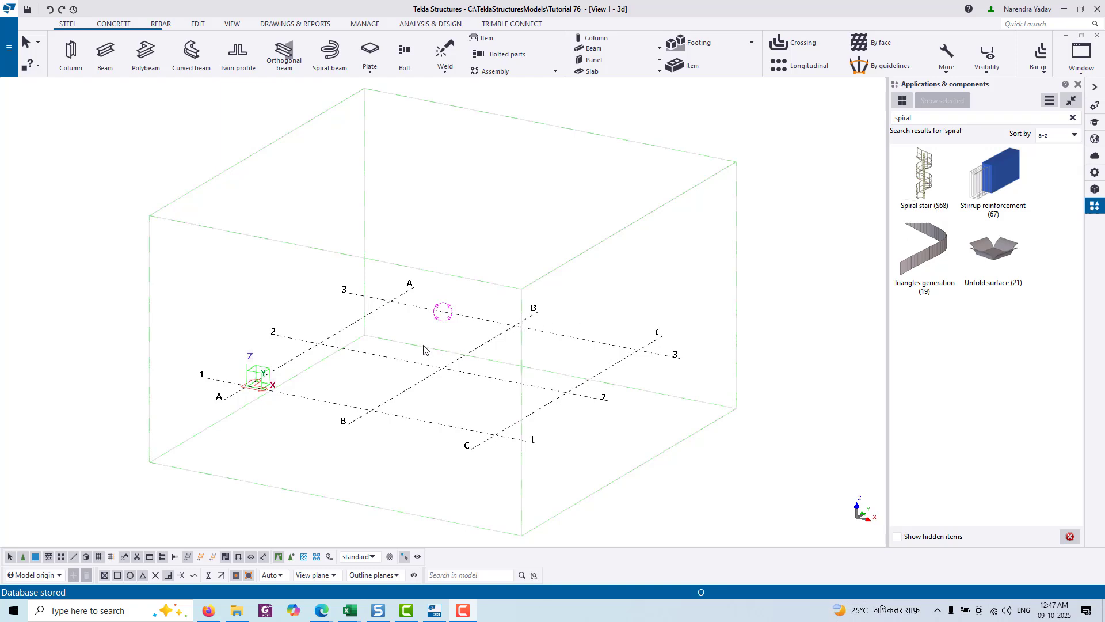
Step: Search the applications and components catalog for "spiral" and start the Spiral stair (S68) component
{"action": "middle_click_drag", "start_coordinate": [427, 341], "coordinate": [432, 326]}
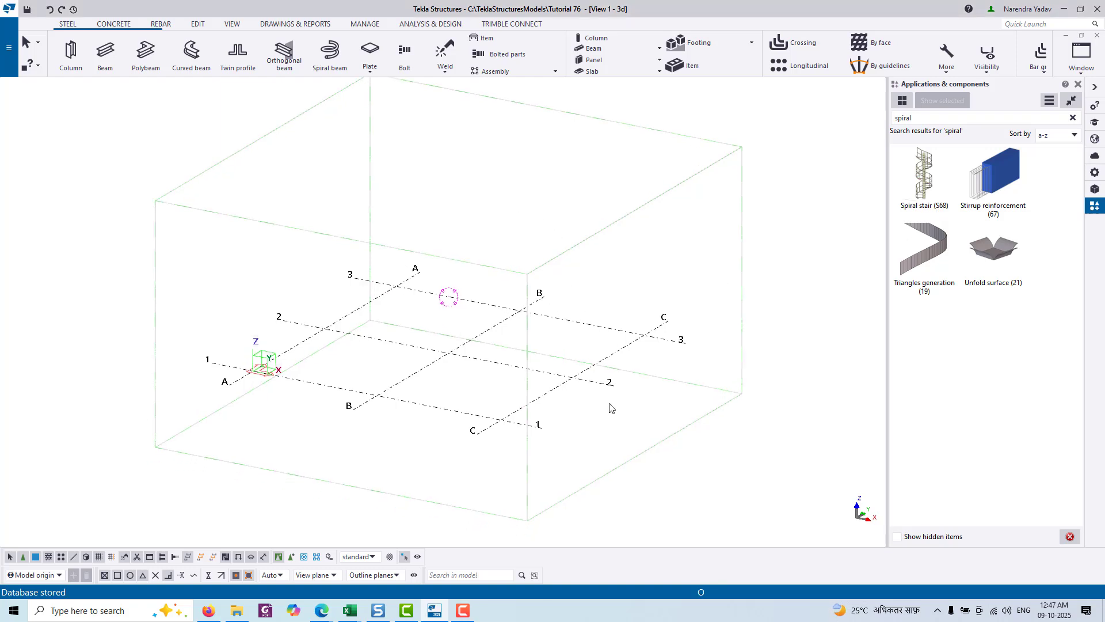
{"action": "middle_click_drag", "start_coordinate": [560, 389], "coordinate": [545, 366]}
{"action": "middle_click_drag", "start_coordinate": [545, 366], "coordinate": [542, 375], "text": "ctrl"}
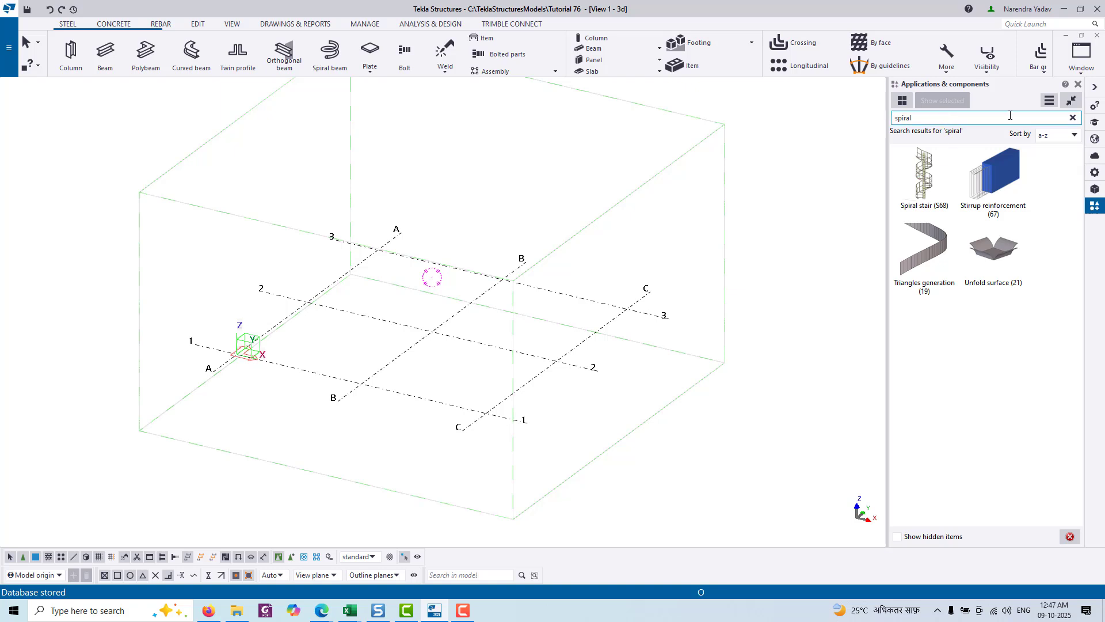
{"action": "left_click", "coordinate": [1073, 118]}
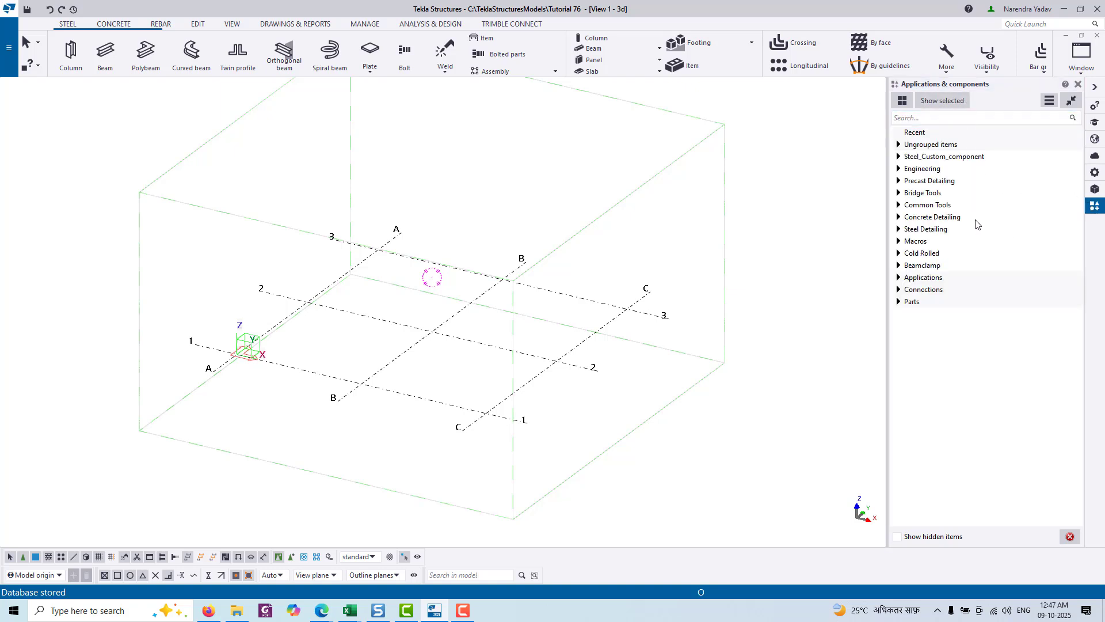
{"action": "left_click", "coordinate": [927, 117]}
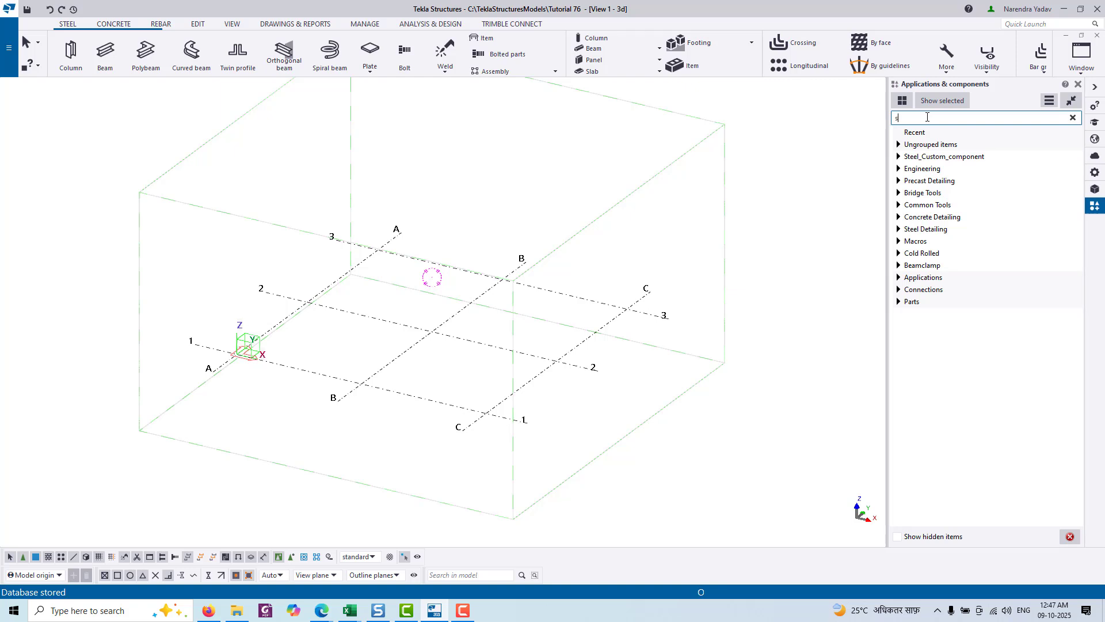
{"action": "type", "text": "spiral"}
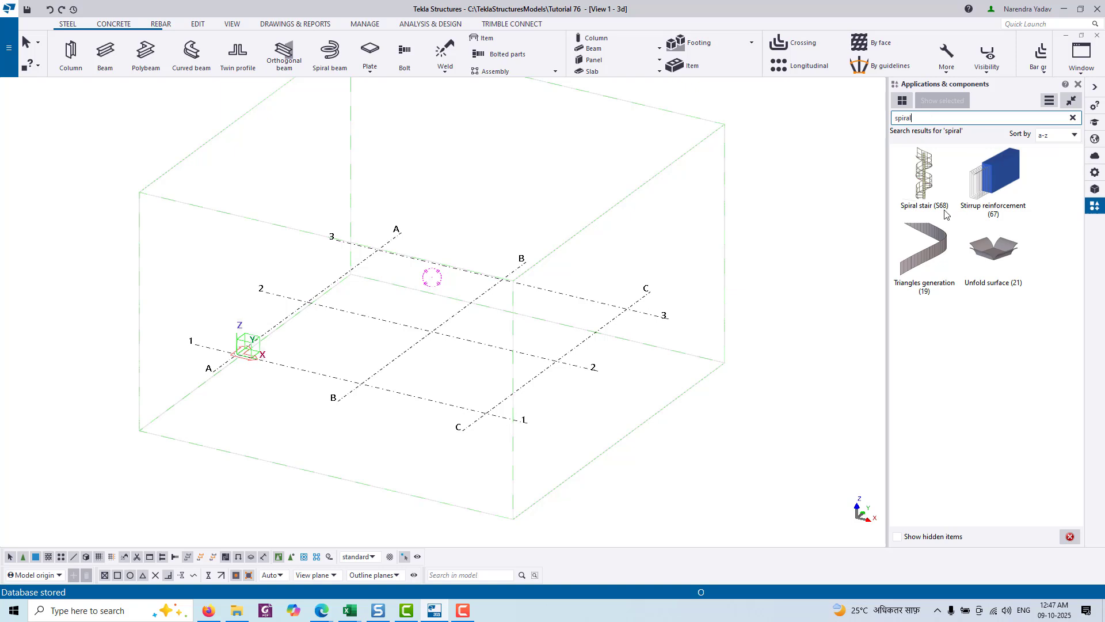
{"action": "left_click", "coordinate": [926, 185]}
{"action": "left_click", "coordinate": [926, 185]}
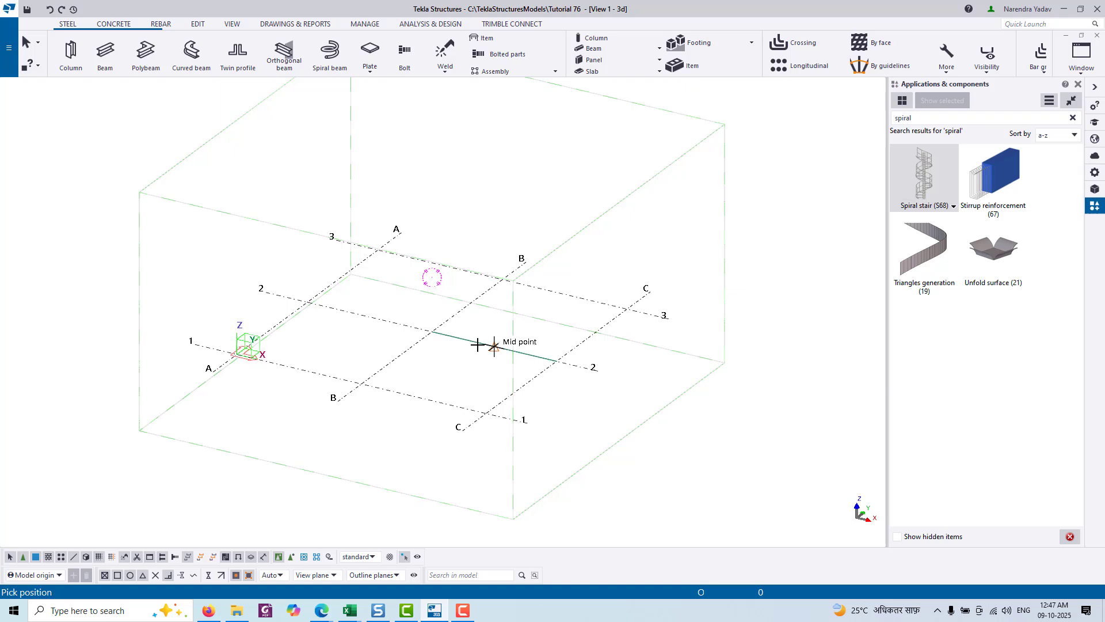
Step: Place the spiral stair on grid line 2 from the midpoint between A and B, direction point at B-2, top point 6000 mm above it
{"action": "left_click", "coordinate": [370, 317]}
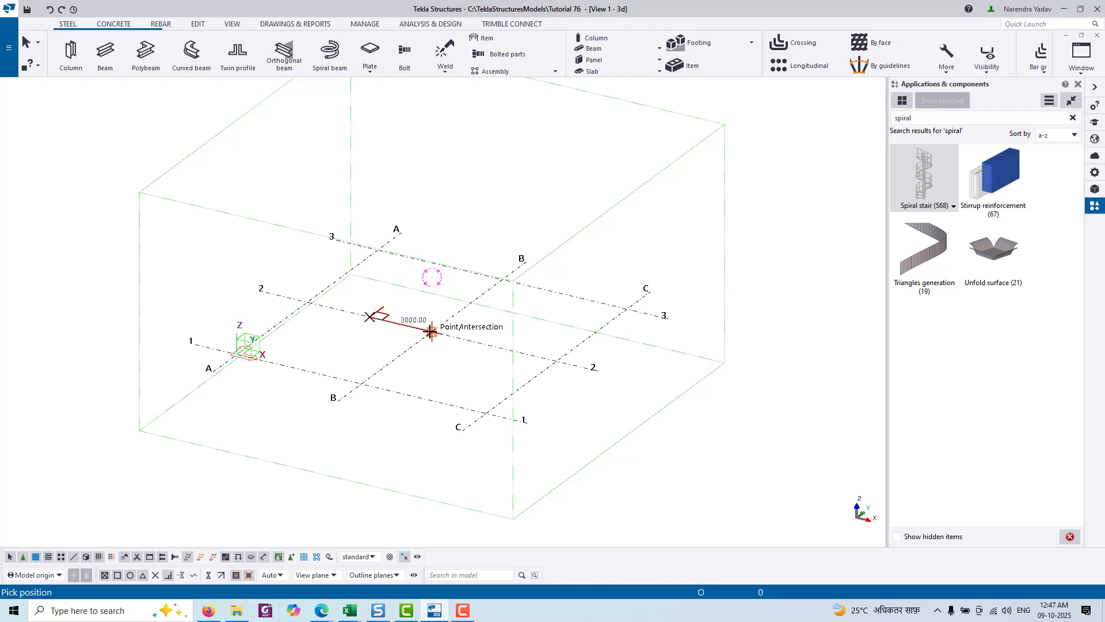
{"action": "left_click", "coordinate": [431, 333]}
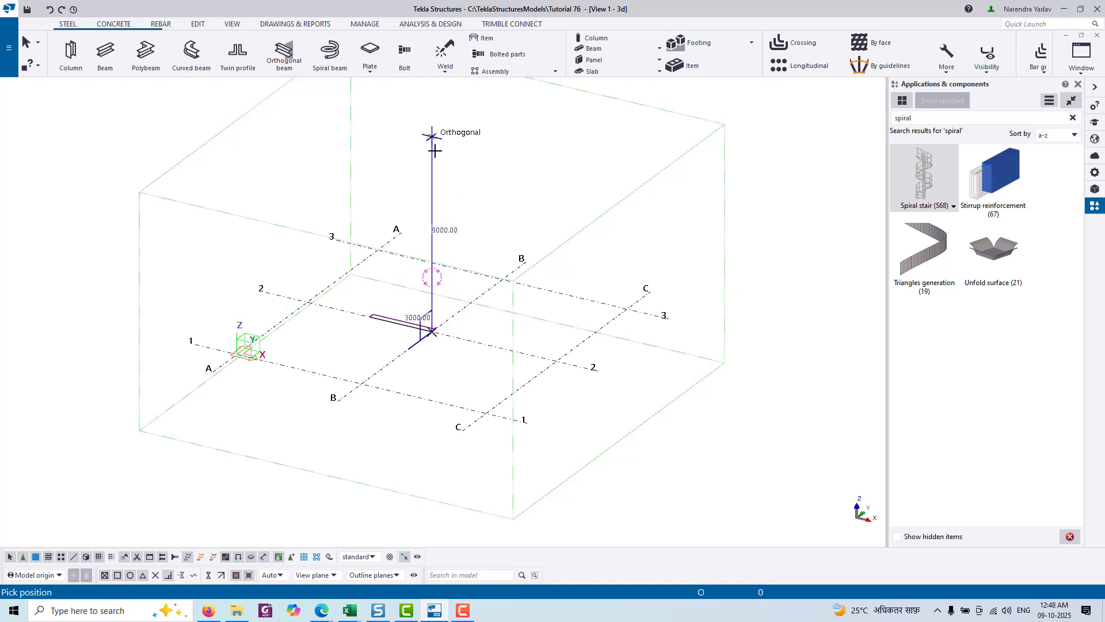
{"action": "middle_click_drag", "start_coordinate": [435, 150], "coordinate": [479, 262], "text": "ctrl"}
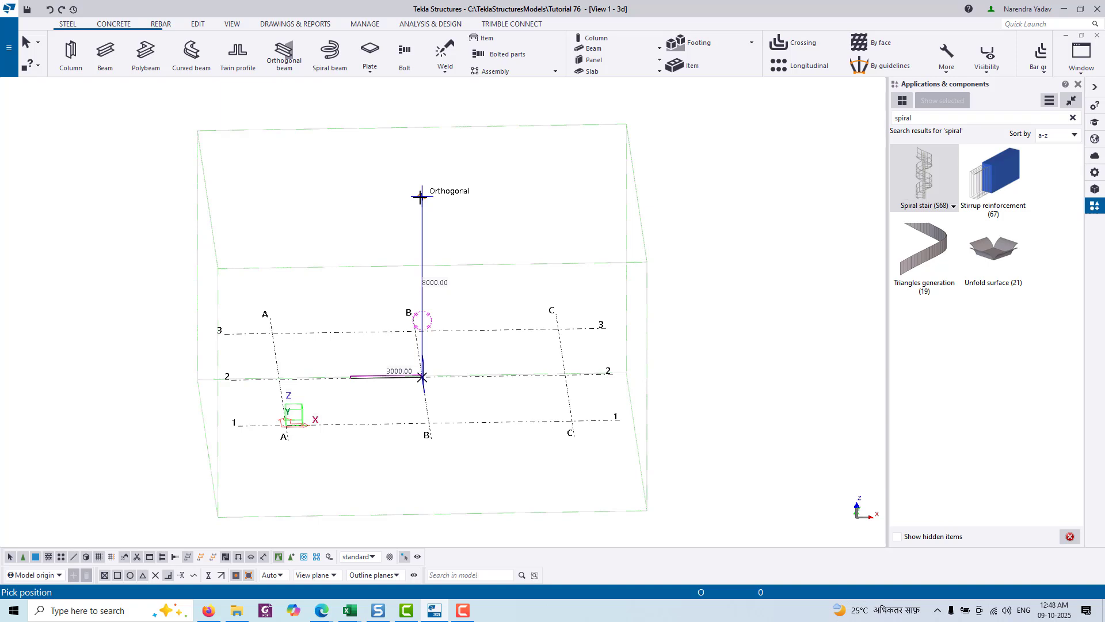
{"action": "type", "text": "6000"}
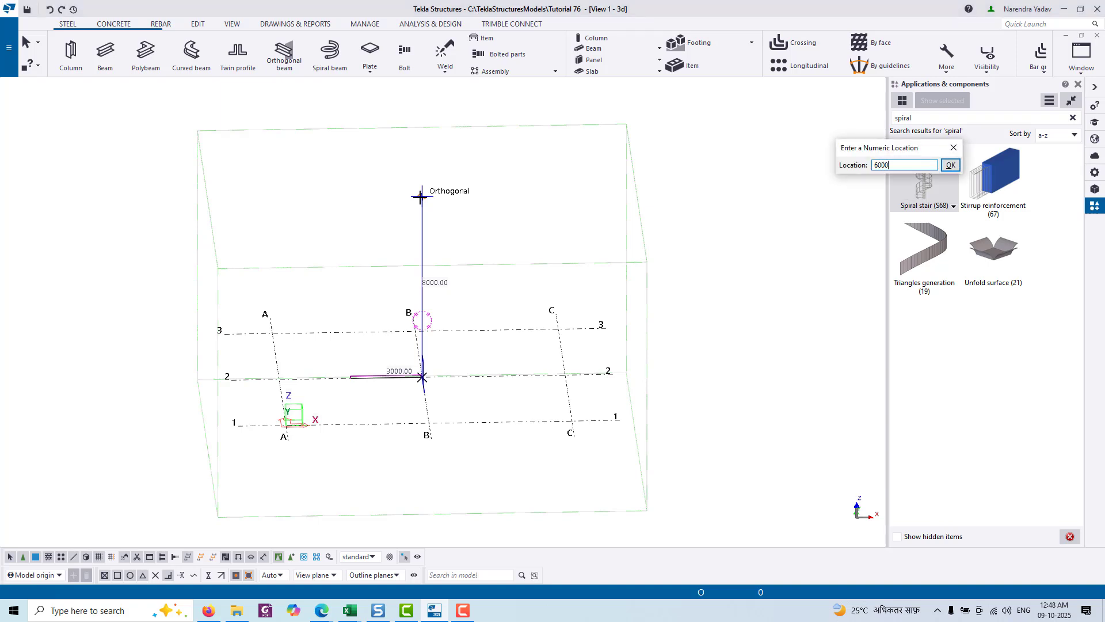
{"action": "key", "text": "Return"}
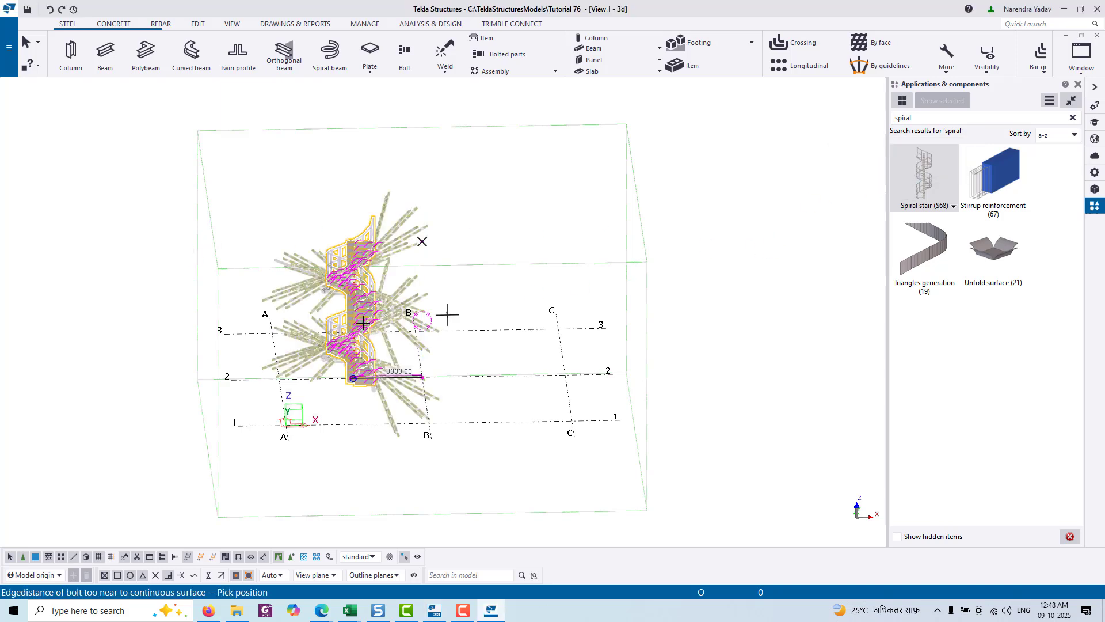
Step: End the component placement and redraw the 3D view to clear the temporary graphics
{"action": "middle_click_drag", "start_coordinate": [349, 351], "coordinate": [325, 219], "text": "ctrl"}
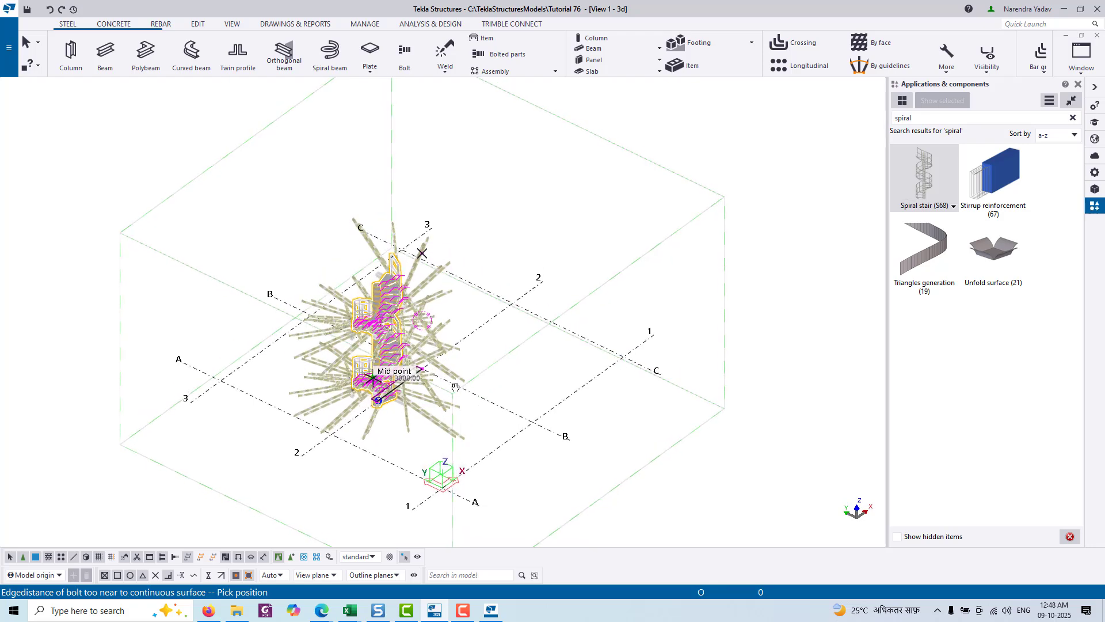
{"action": "right_click", "coordinate": [322, 208]}
{"action": "left_click", "coordinate": [346, 214]}
{"action": "right_click", "coordinate": [135, 171]}
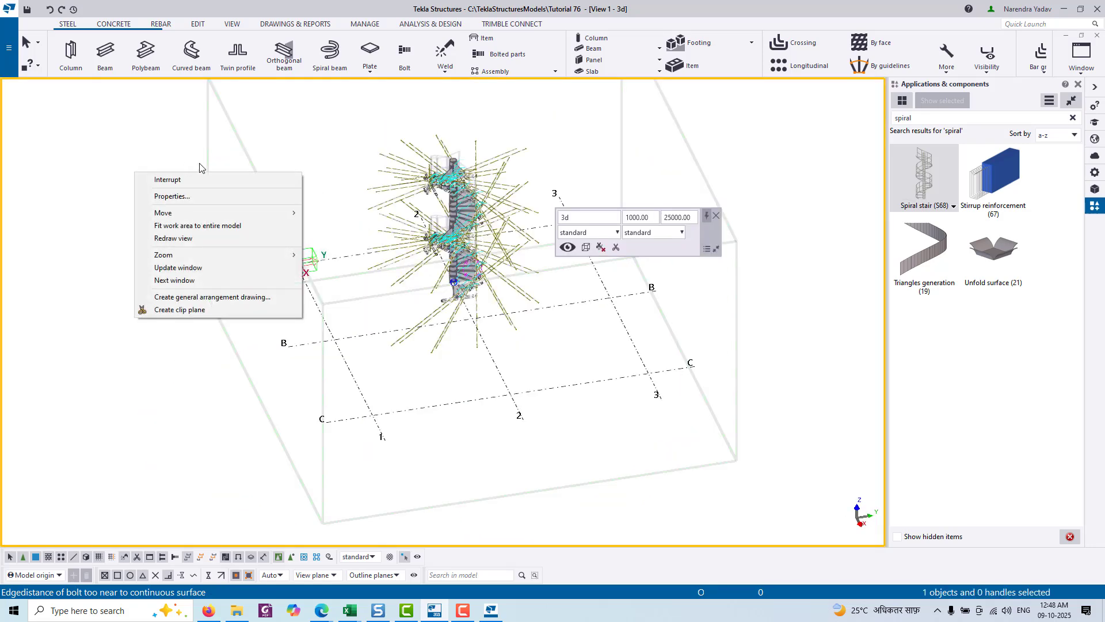
{"action": "left_click", "coordinate": [189, 239]}
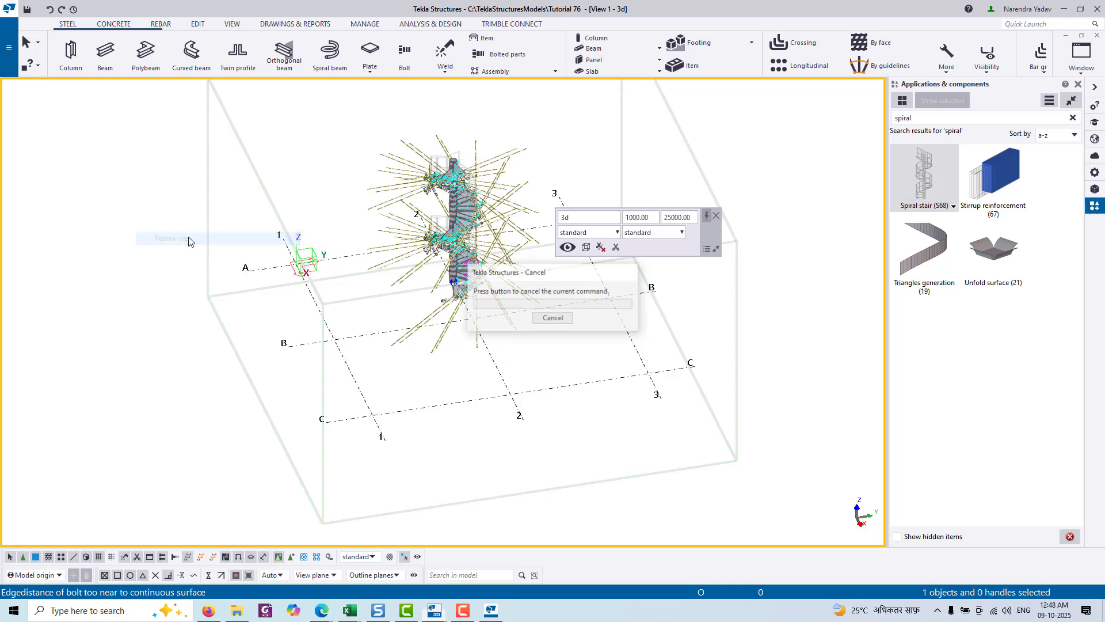
{"action": "middle_click_drag", "start_coordinate": [402, 299], "coordinate": [612, 329], "text": "ctrl"}
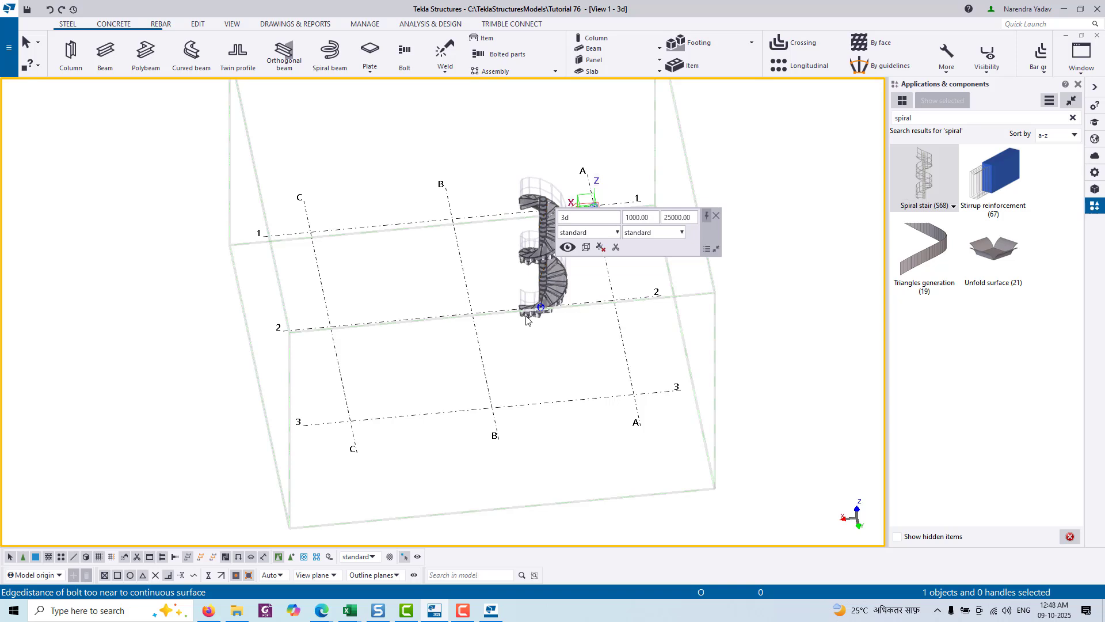
{"action": "left_click", "coordinate": [716, 216]}
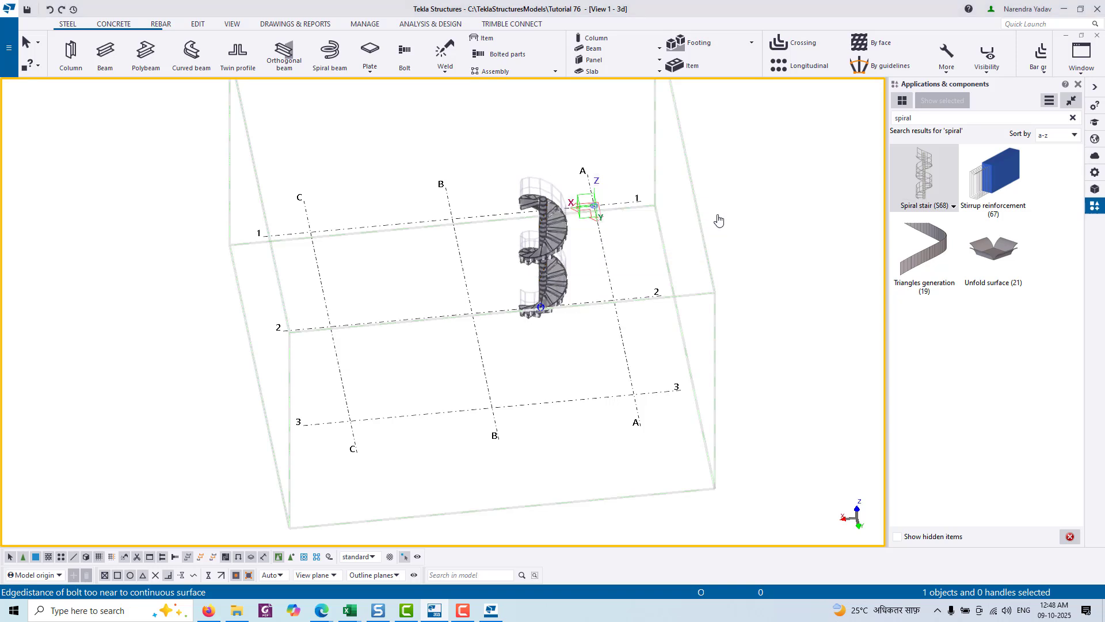
Step: Open the placed spiral stair's properties and reposition the dialog beside the stair
{"action": "middle_click_drag", "start_coordinate": [641, 293], "coordinate": [230, 298]}
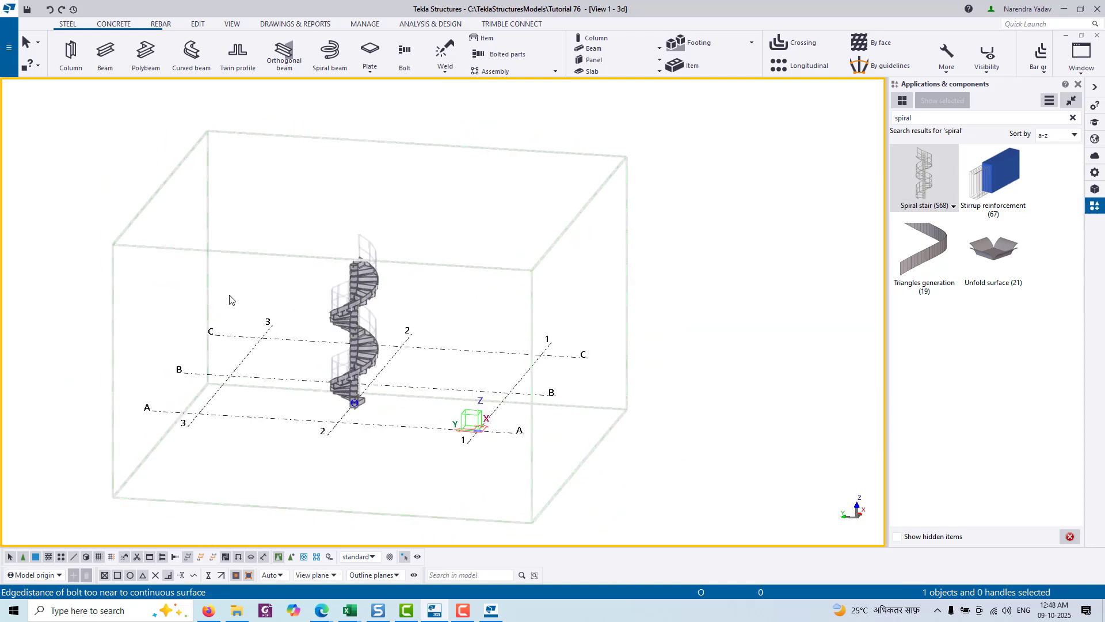
{"action": "scroll", "coordinate": [412, 248], "scroll_direction": "up", "scroll_amount": 10}
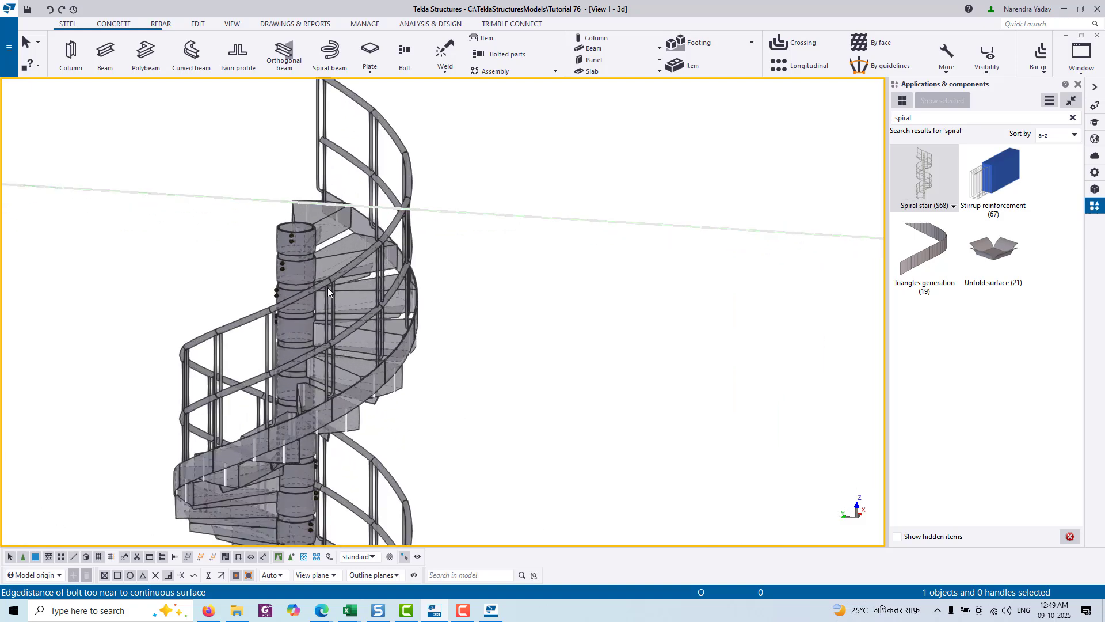
{"action": "scroll", "coordinate": [326, 286], "scroll_direction": "down", "scroll_amount": 8}
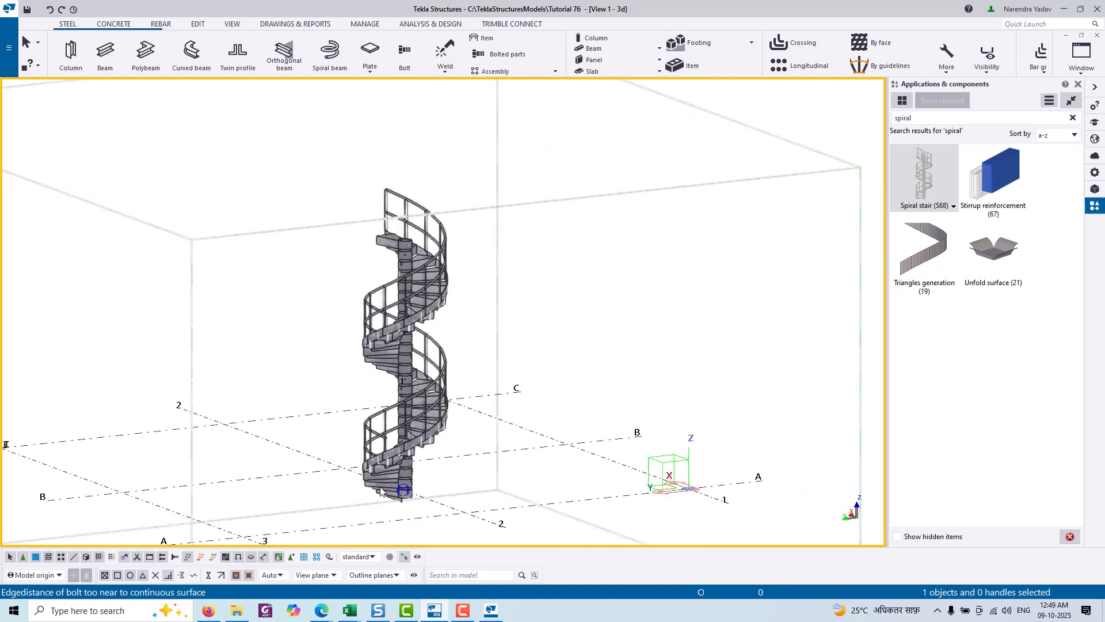
{"action": "middle_click_drag", "start_coordinate": [466, 427], "coordinate": [526, 380]}
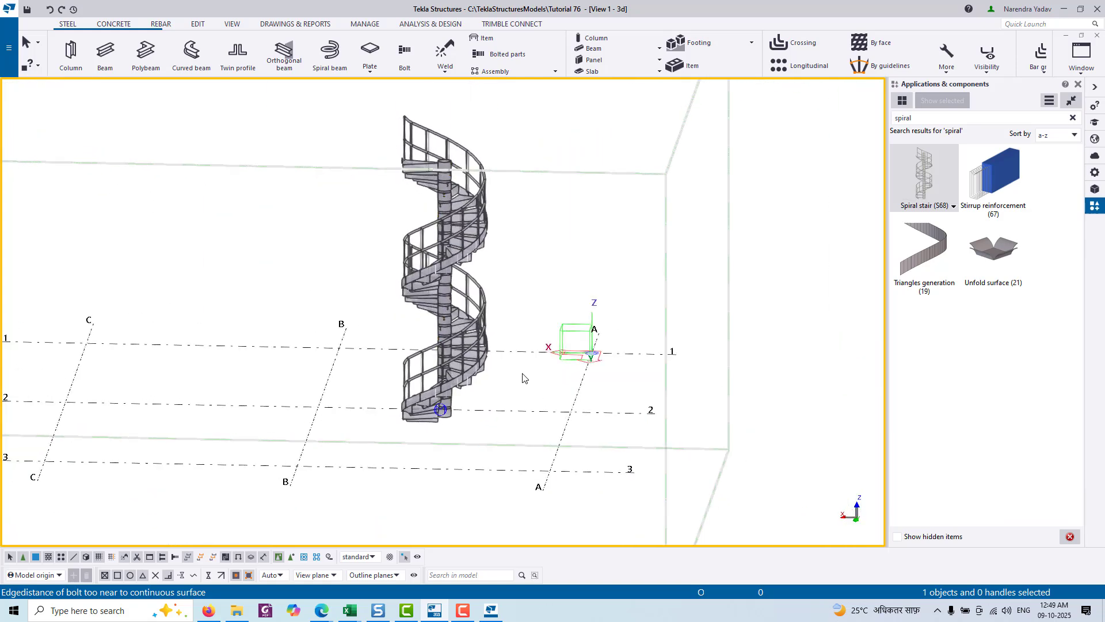
{"action": "double_click", "coordinate": [452, 290]}
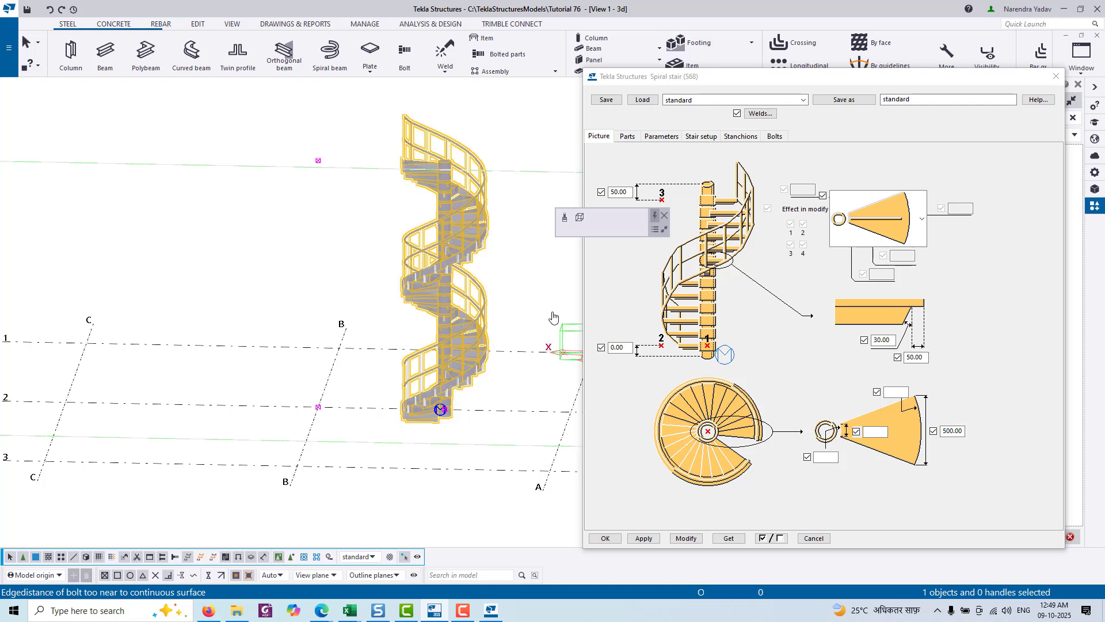
{"action": "middle_click_drag", "start_coordinate": [448, 237], "coordinate": [359, 256]}
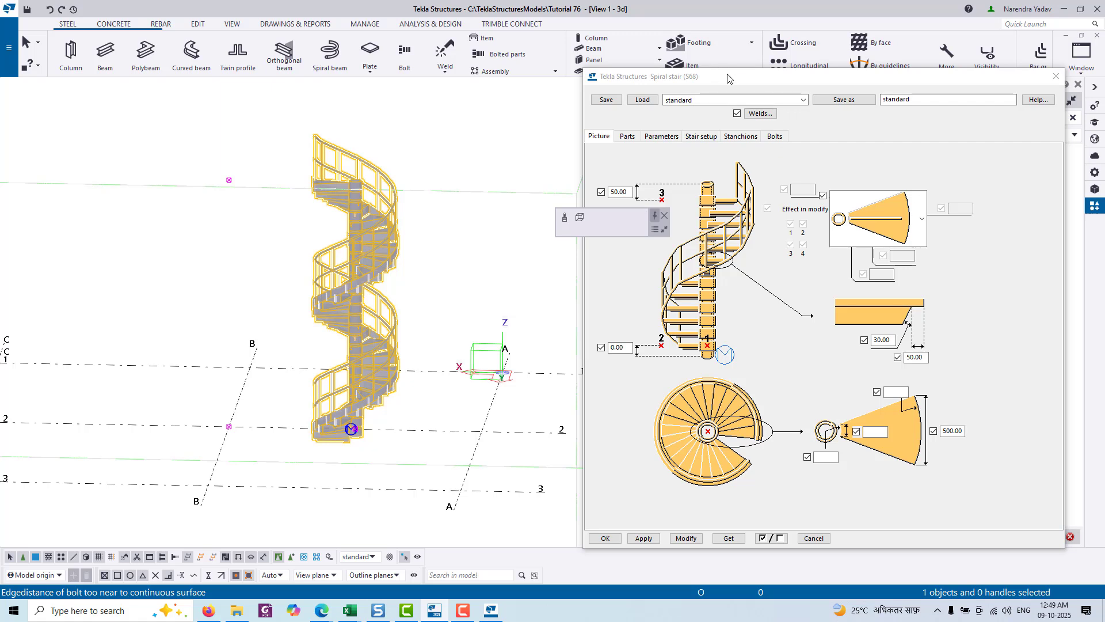
{"action": "left_click_drag", "start_coordinate": [728, 77], "coordinate": [728, 20]}
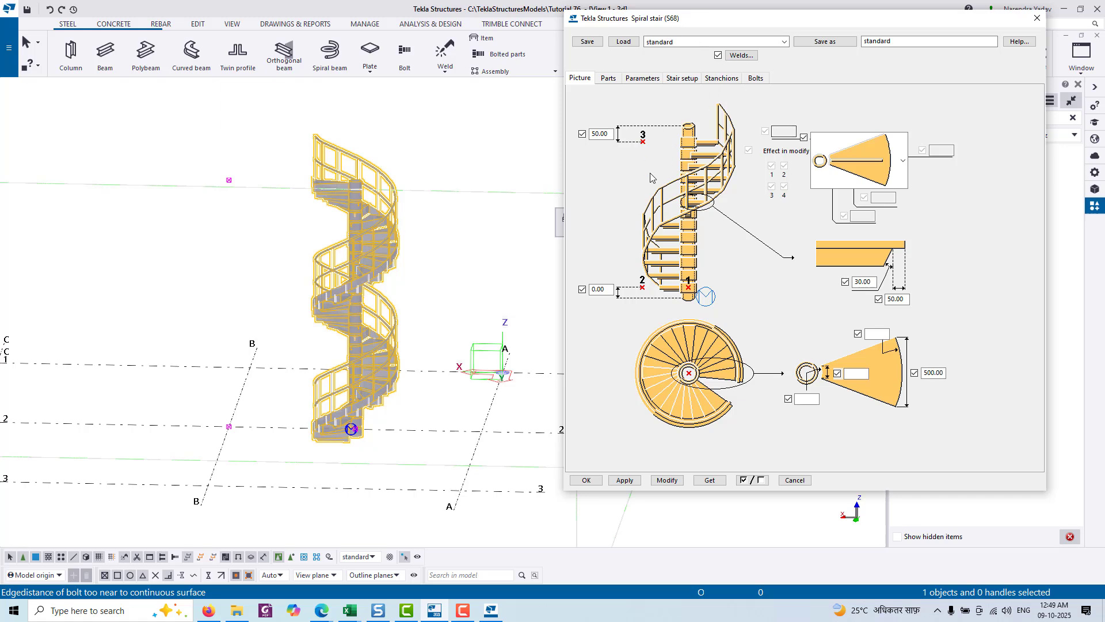
Step: Create views along all grid lines using the standard plan and elevation view settings
{"action": "left_click_drag", "start_coordinate": [613, 134], "coordinate": [558, 133]}
{"action": "middle_click_drag", "start_coordinate": [489, 374], "coordinate": [459, 407], "text": "ctrl"}
{"action": "left_click", "coordinate": [440, 307]}
{"action": "middle_click_drag", "start_coordinate": [370, 385], "coordinate": [406, 312]}
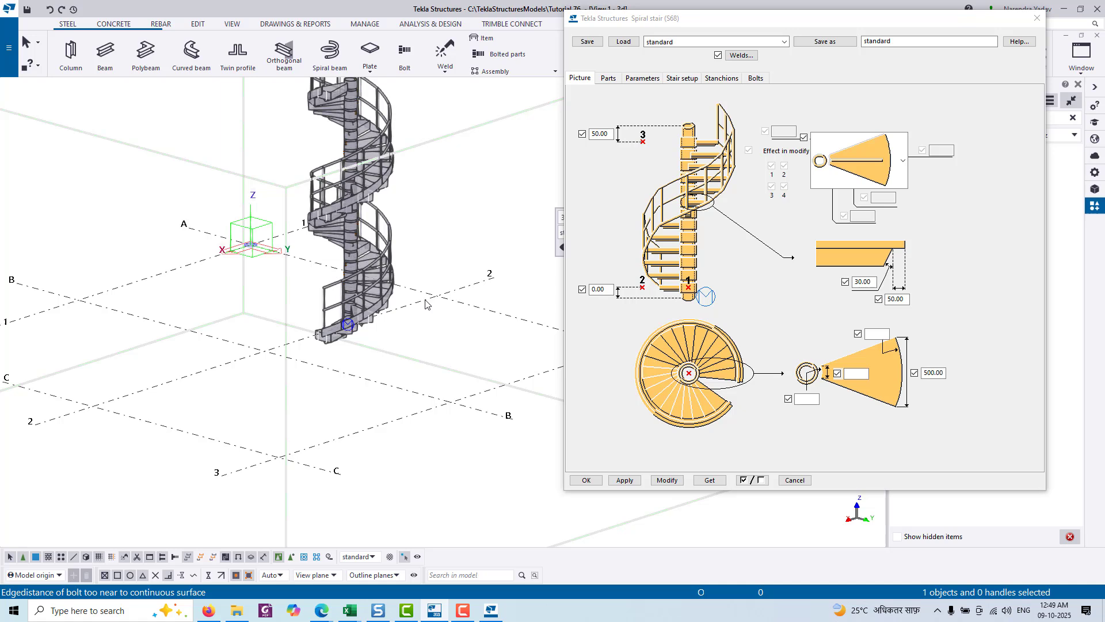
{"action": "right_click", "coordinate": [425, 304]}
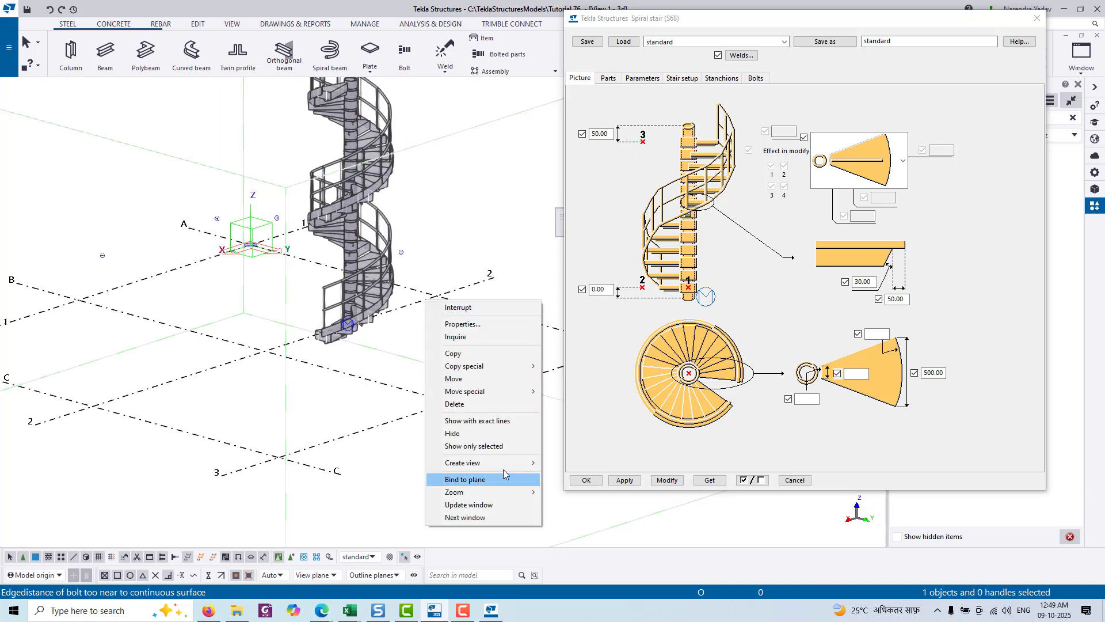
{"action": "mouse_move", "coordinate": [512, 463]}
{"action": "left_click", "coordinate": [582, 475]}
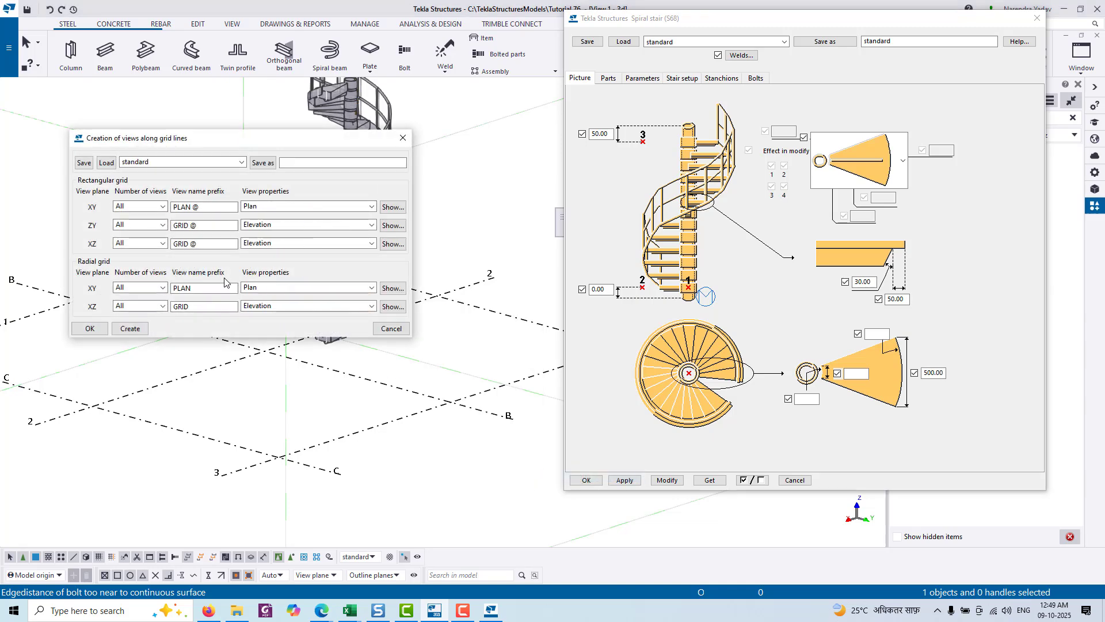
{"action": "left_click", "coordinate": [130, 329]}
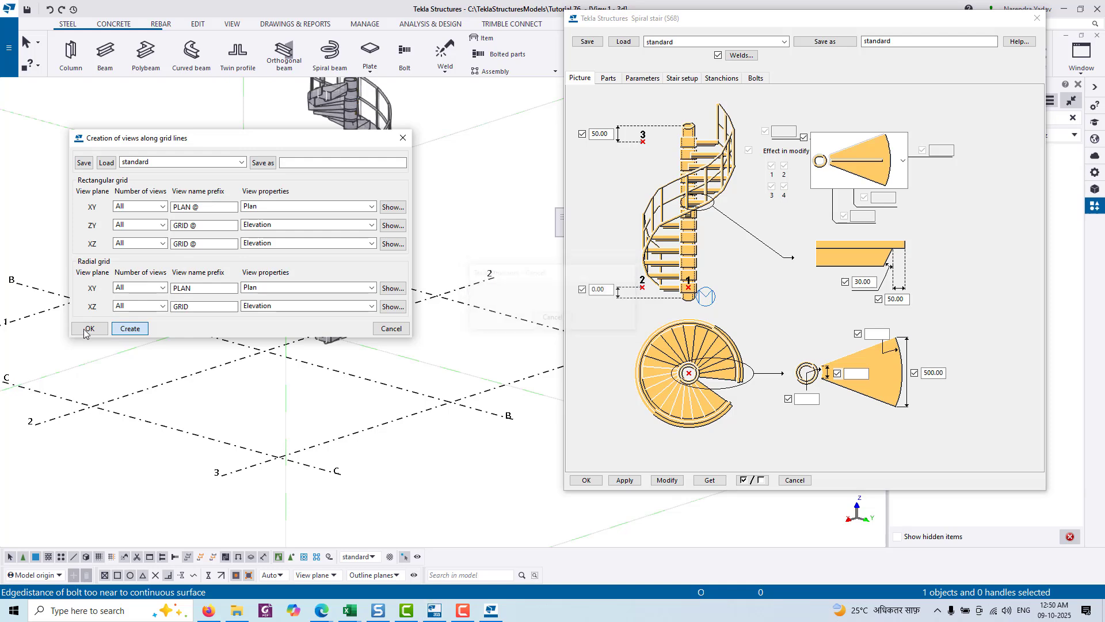
{"action": "left_click", "coordinate": [87, 330]}
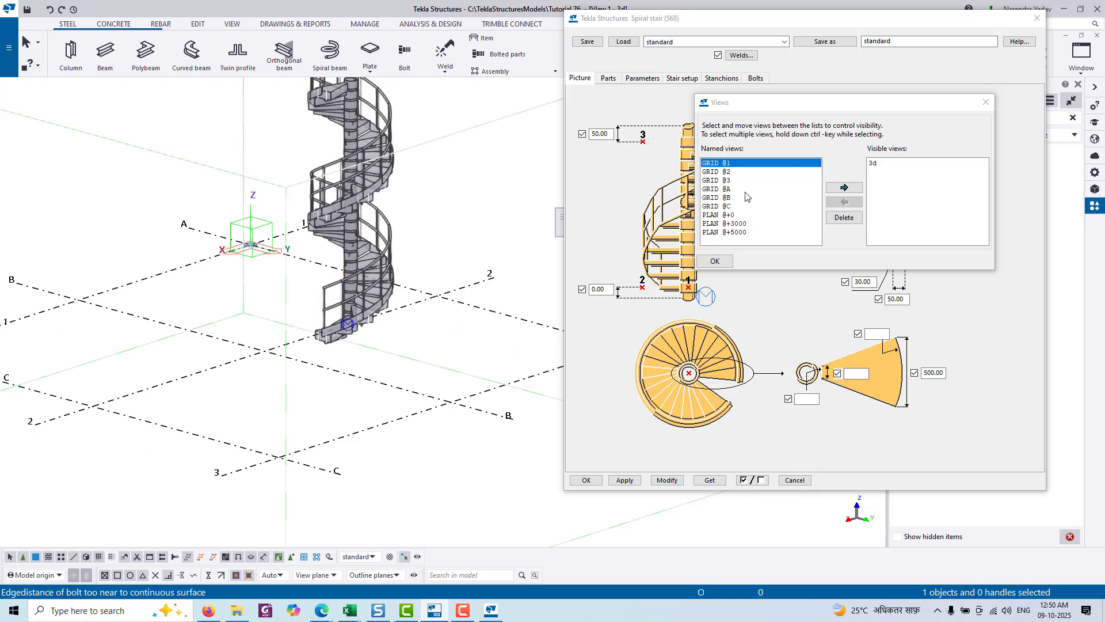
Step: Make the GRID @2 elevation view visible and show the base of the stair column in it
{"action": "left_click", "coordinate": [719, 173]}
{"action": "left_click", "coordinate": [847, 189]}
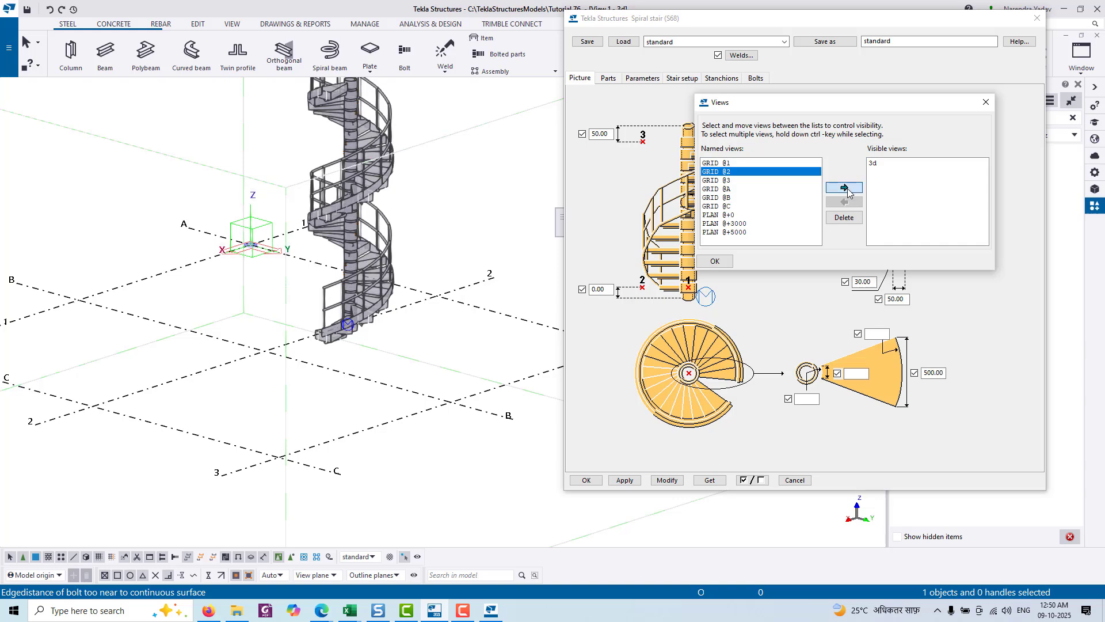
{"action": "scroll", "coordinate": [360, 324], "scroll_direction": "up", "scroll_amount": 3}
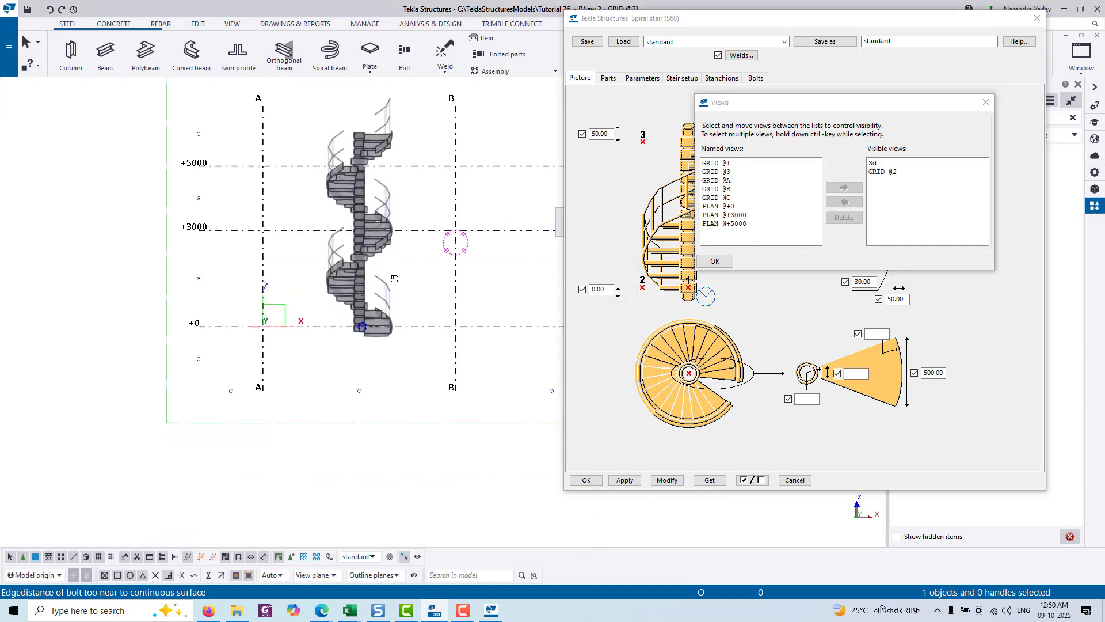
{"action": "scroll", "coordinate": [360, 324], "scroll_direction": "up", "scroll_amount": 5}
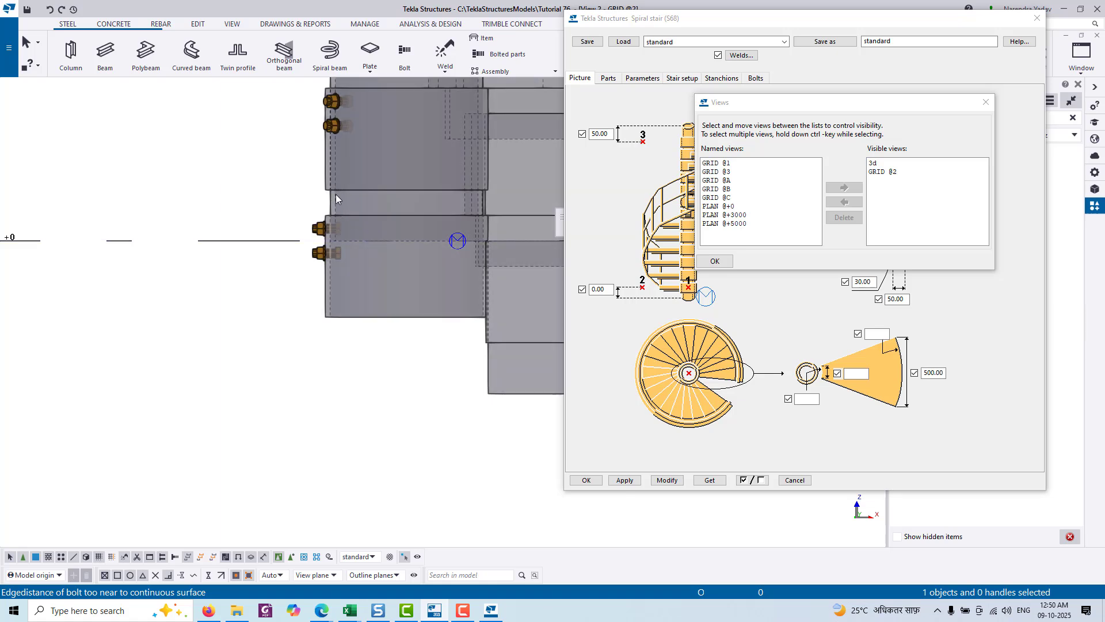
{"action": "scroll", "coordinate": [451, 255], "scroll_direction": "down", "scroll_amount": 3}
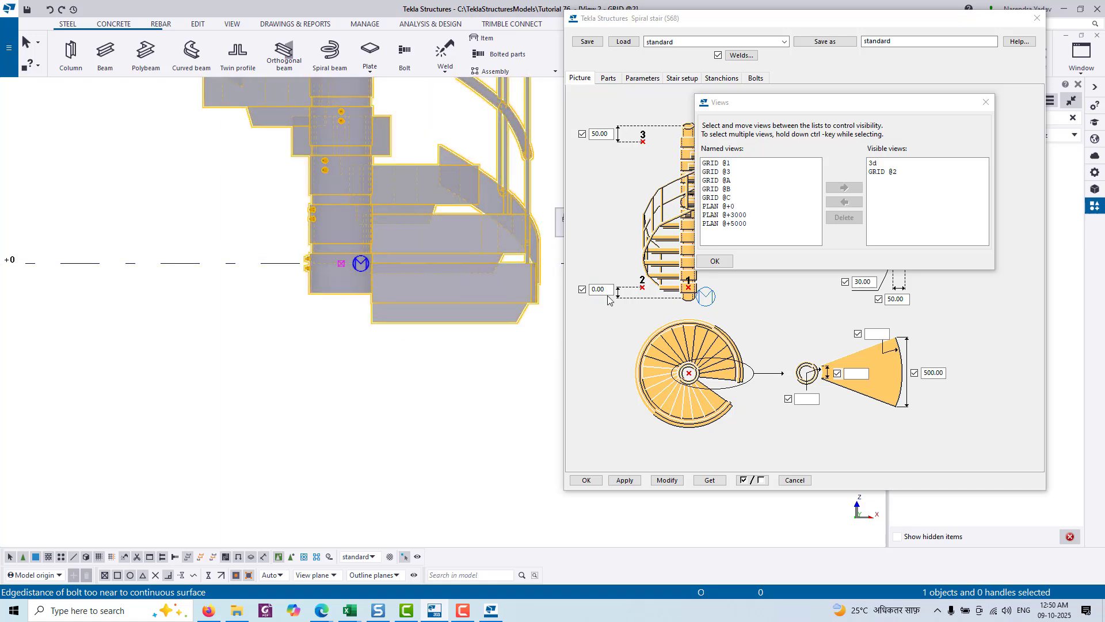
Step: Set the stair column's lower end offset to 300 mm and apply the change to the selected stair
{"action": "left_click_drag", "start_coordinate": [607, 290], "coordinate": [470, 289]}
{"action": "type", "text": "300"}
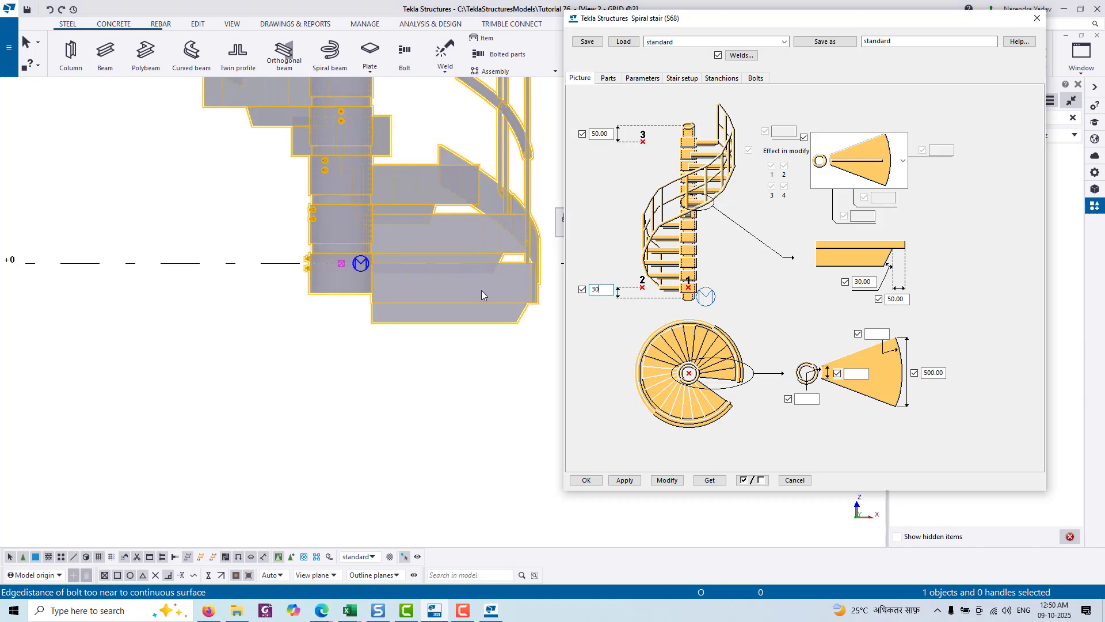
{"action": "left_click", "coordinate": [671, 480]}
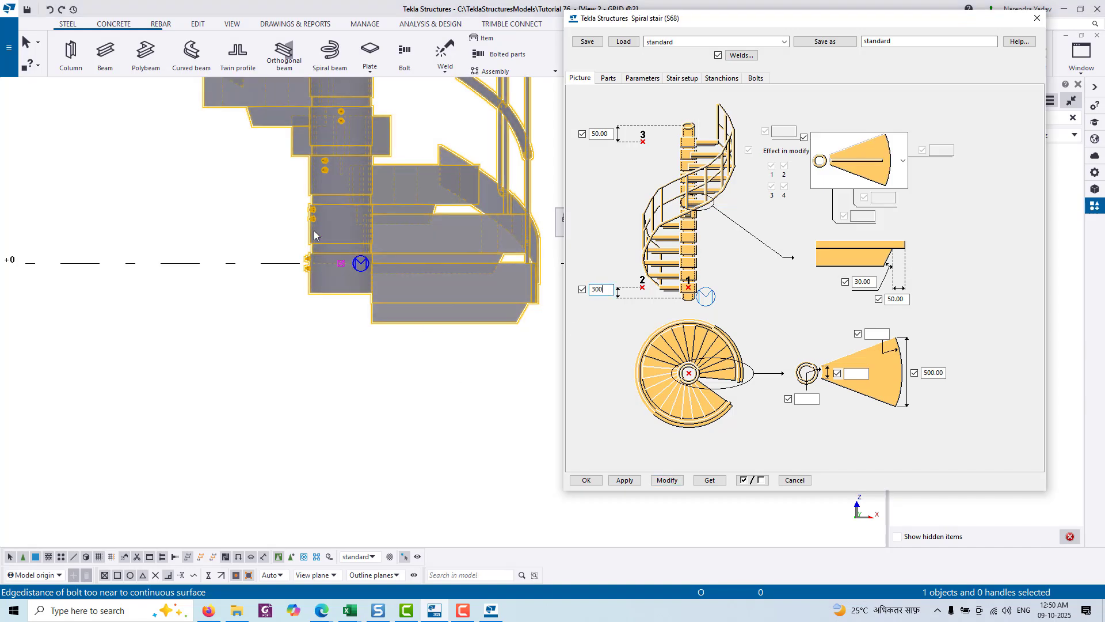
{"action": "left_click", "coordinate": [670, 481]}
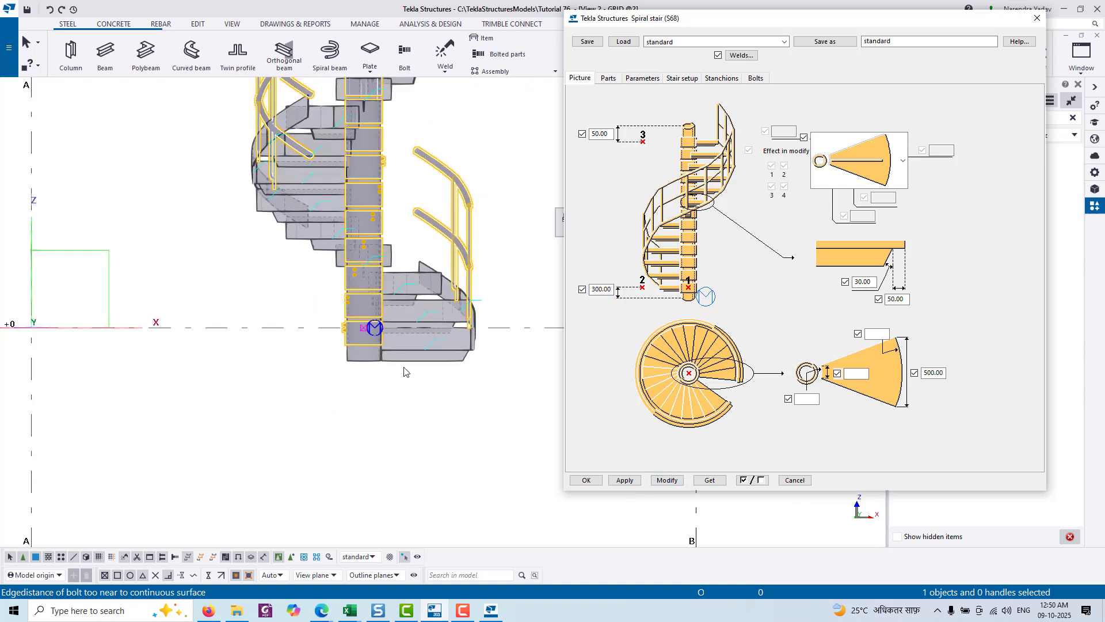
Step: Set the stair column's upper end offset to 300 mm and apply the change to the selected stair
{"action": "scroll", "coordinate": [406, 372], "scroll_direction": "down", "scroll_amount": 2}
{"action": "middle_click_drag", "start_coordinate": [403, 156], "coordinate": [412, 469]}
{"action": "scroll", "coordinate": [405, 235], "scroll_direction": "up", "scroll_amount": 3}
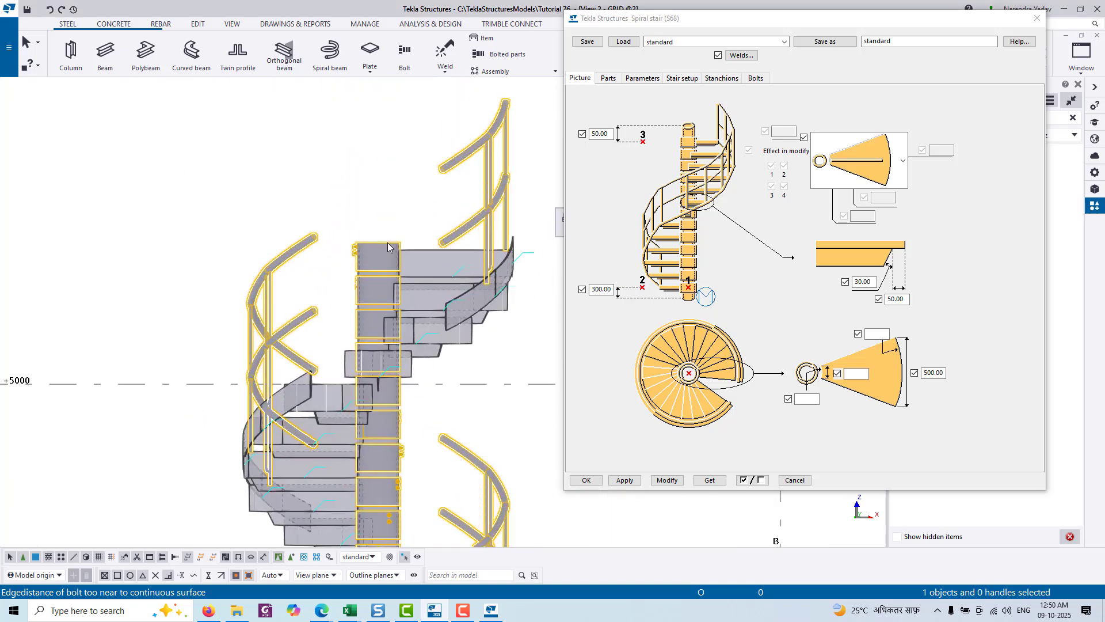
{"action": "scroll", "coordinate": [388, 247], "scroll_direction": "up", "scroll_amount": 4}
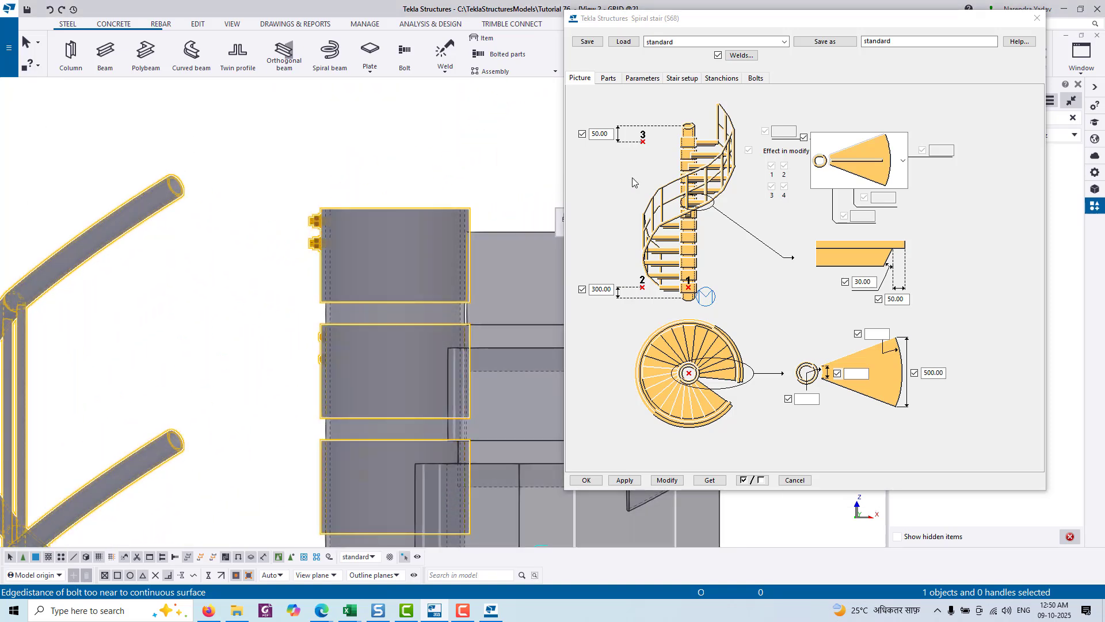
{"action": "left_click_drag", "start_coordinate": [609, 134], "coordinate": [528, 134]}
{"action": "type", "text": "300"}
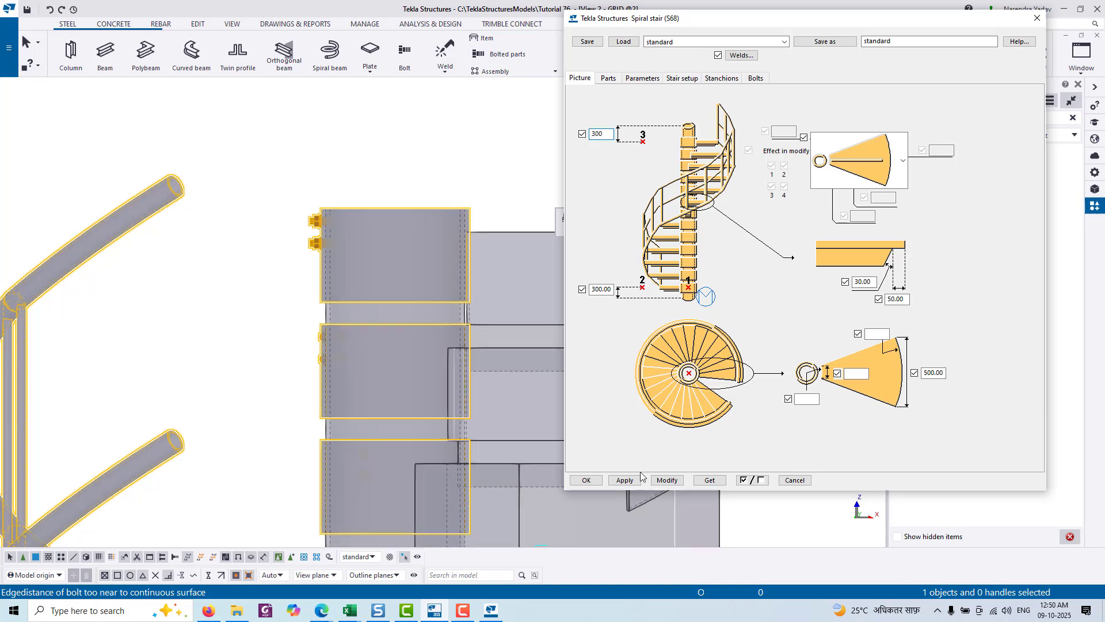
{"action": "left_click", "coordinate": [667, 480]}
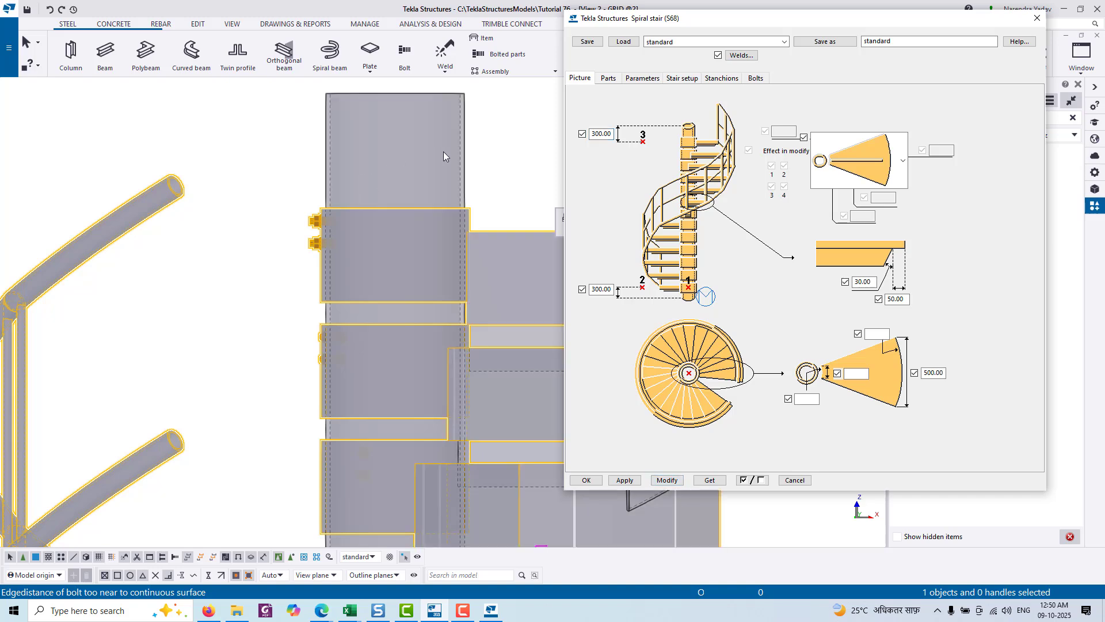
Step: Measure the distance from the top of the stair column down to the upper edge of the topmost ring
{"action": "left_click", "coordinate": [195, 27]}
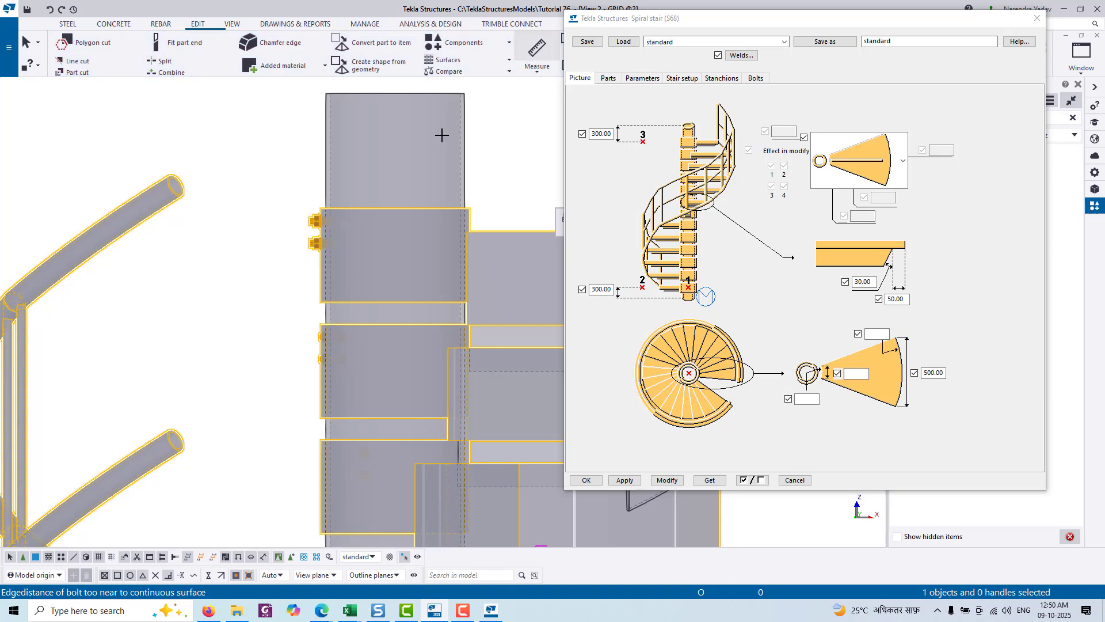
{"action": "left_click", "coordinate": [325, 93]}
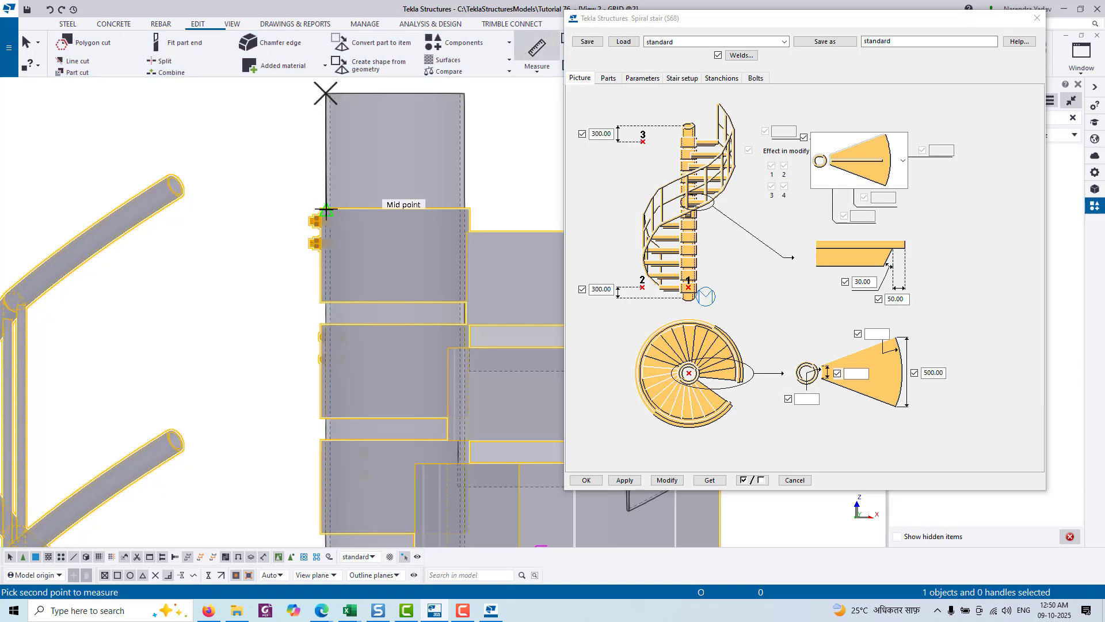
{"action": "left_click", "coordinate": [326, 211]}
{"action": "scroll", "coordinate": [449, 245], "scroll_direction": "down", "scroll_amount": 2}
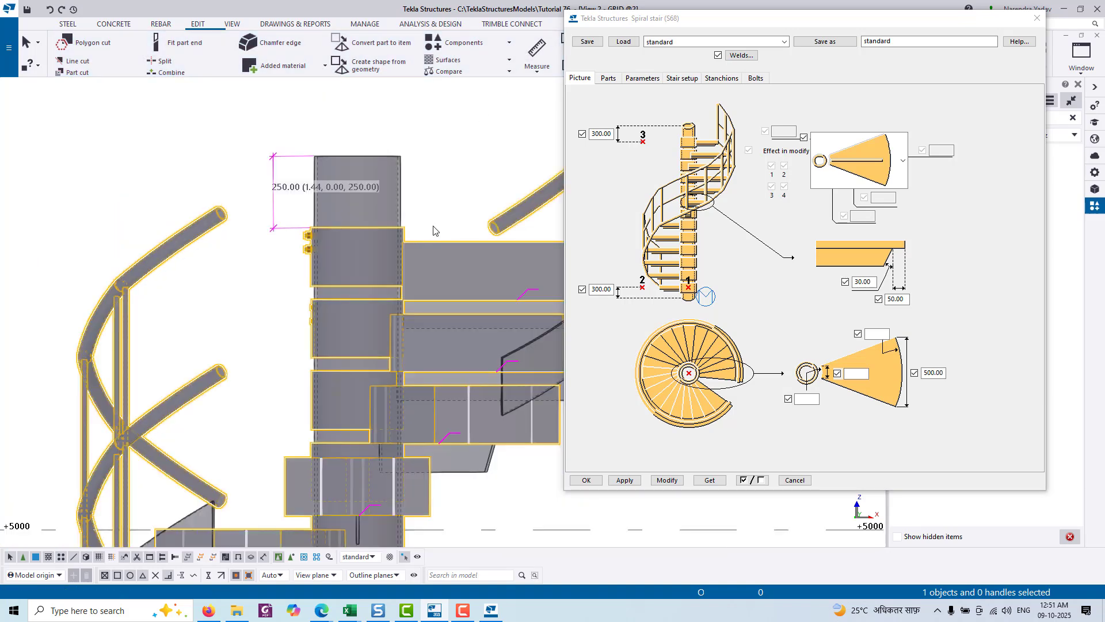
Step: Measure the vertical distance from the top of the stair column to the top surface of the uppermost step
{"action": "left_click", "coordinate": [537, 49]}
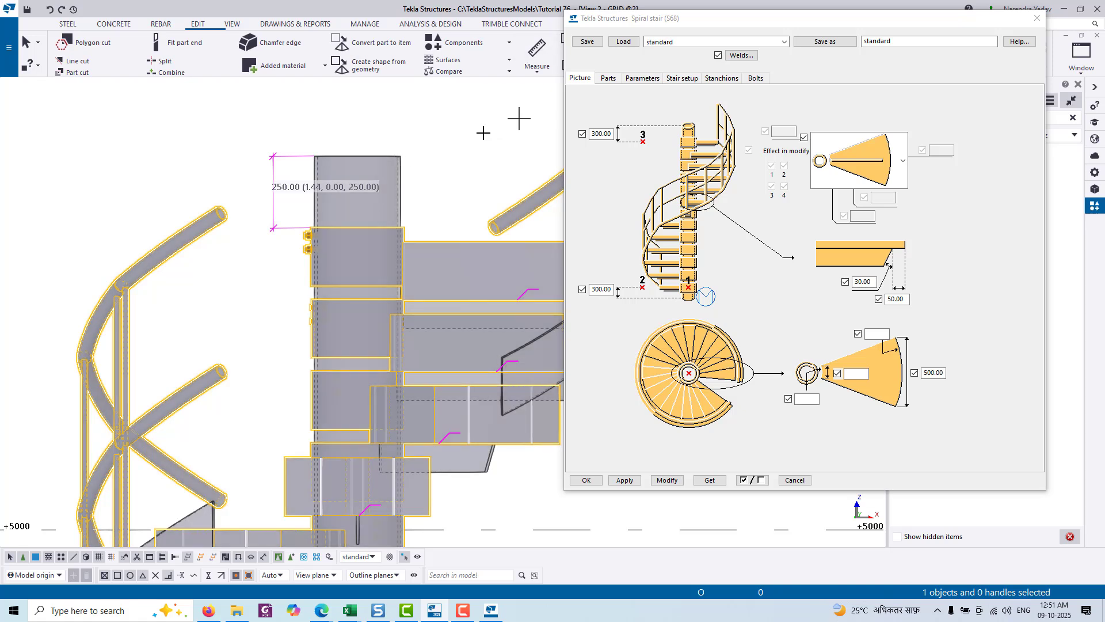
{"action": "left_click", "coordinate": [402, 156]}
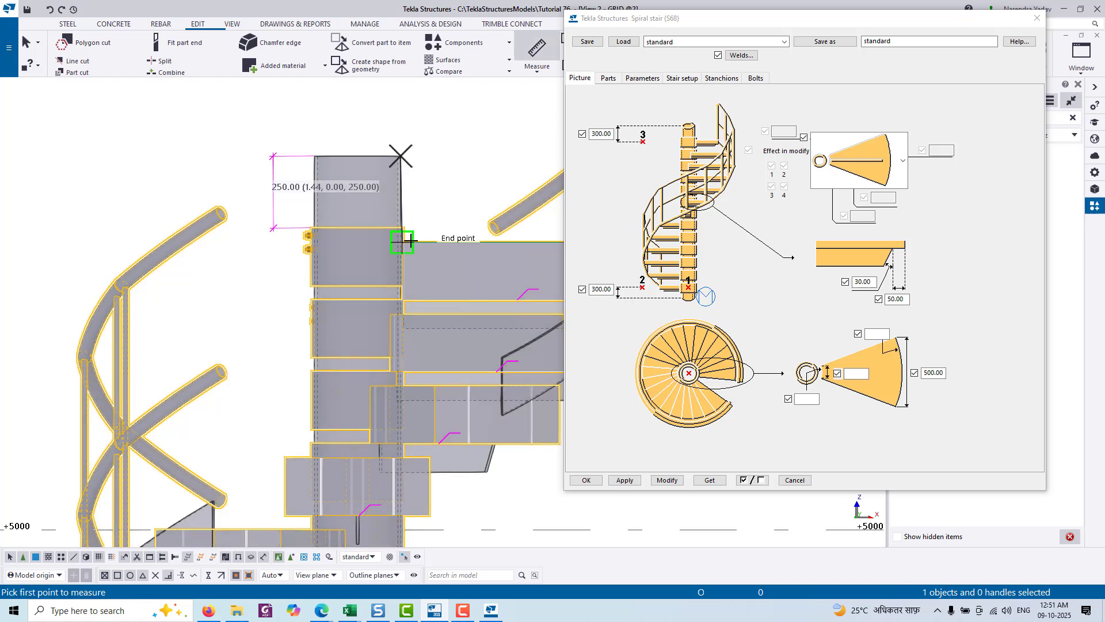
{"action": "right_click", "coordinate": [404, 242]}
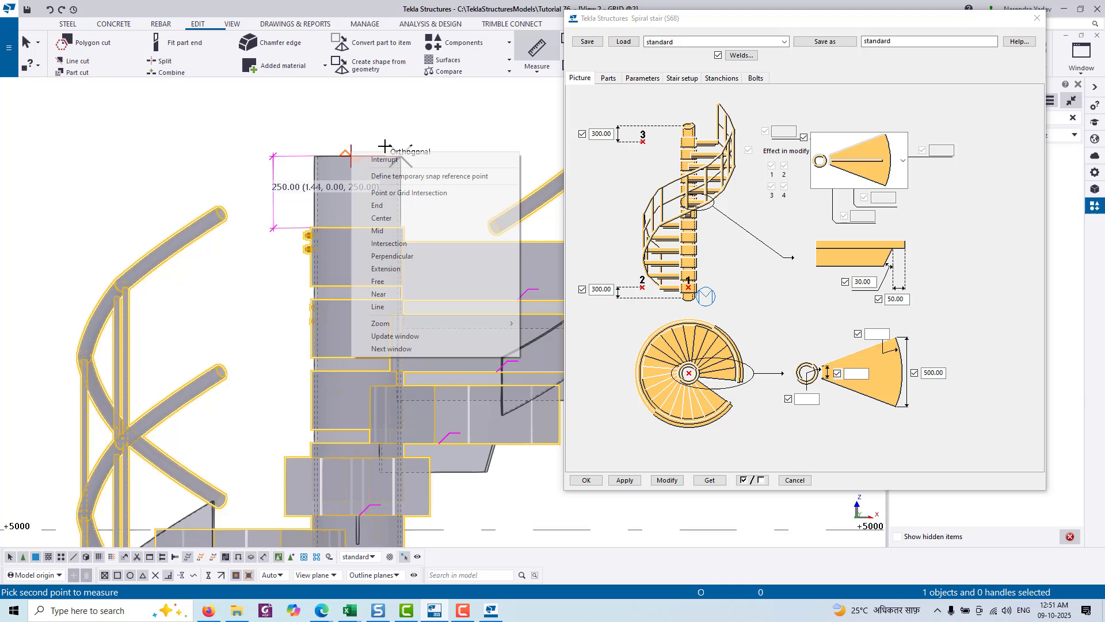
{"action": "left_click", "coordinate": [419, 250]}
{"action": "left_click", "coordinate": [401, 241]}
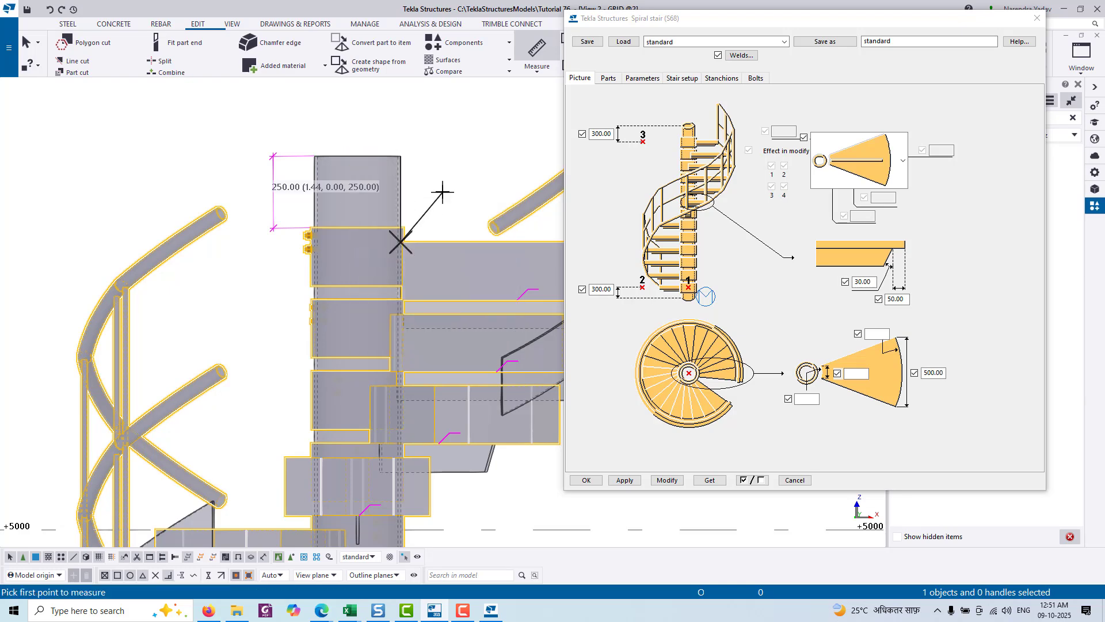
{"action": "right_click", "coordinate": [403, 140]}
{"action": "left_click", "coordinate": [436, 140]}
{"action": "scroll", "coordinate": [426, 217], "scroll_direction": "down", "scroll_amount": 4}
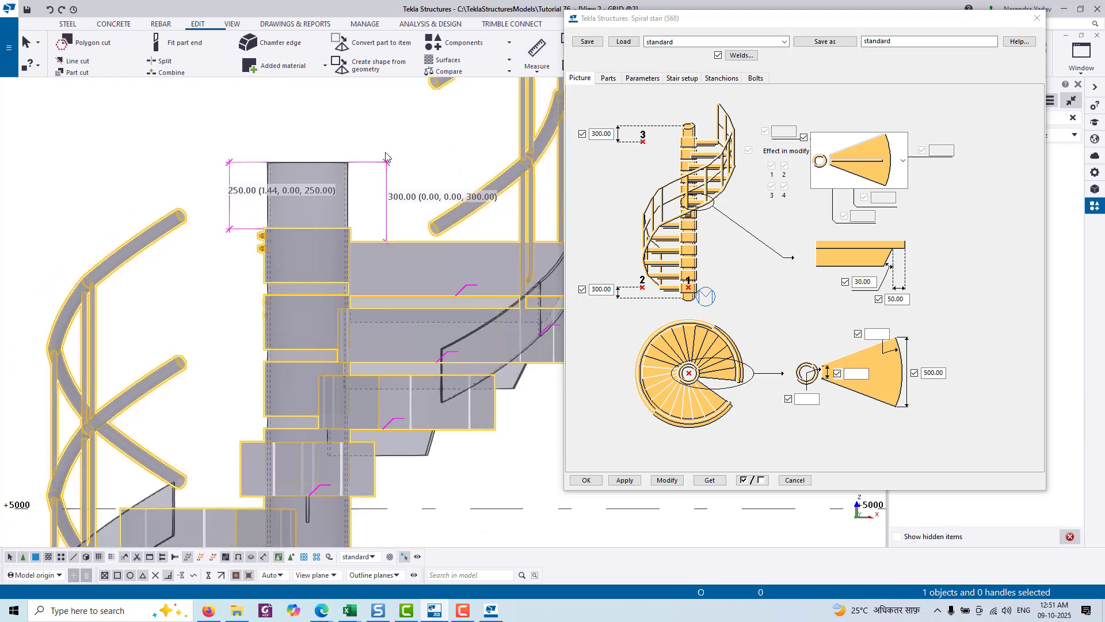
{"action": "scroll", "coordinate": [366, 209], "scroll_direction": "down", "scroll_amount": 4}
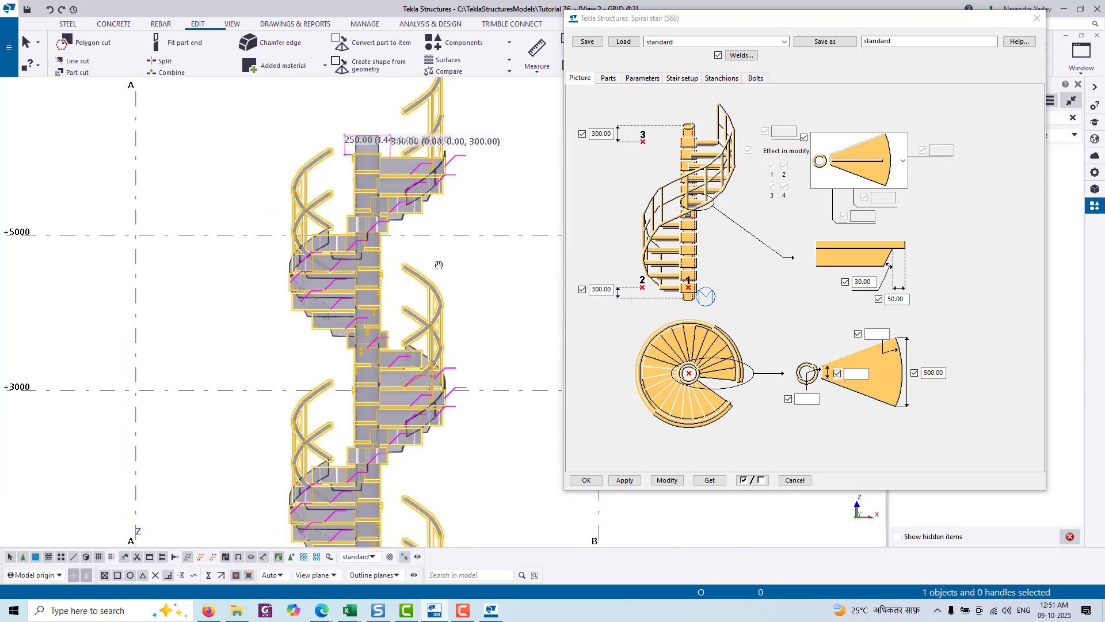
Step: Choose the tread support option with supports along all four edges and set the edge distances 1 to 4 to 20 mm each
{"action": "left_click", "coordinate": [892, 169]}
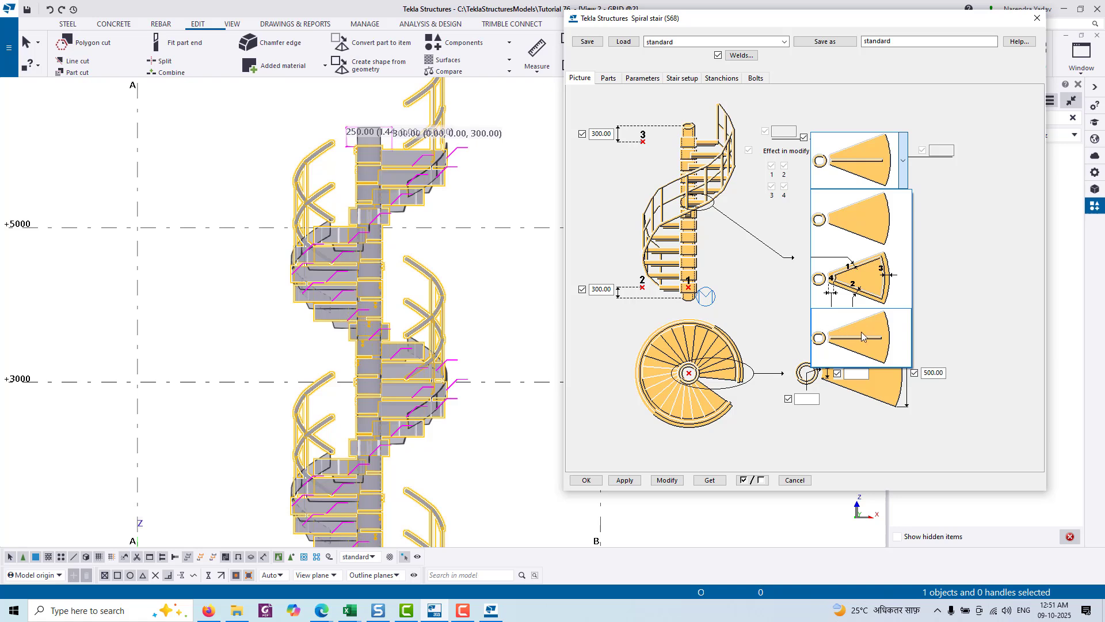
{"action": "left_click", "coordinate": [871, 275]}
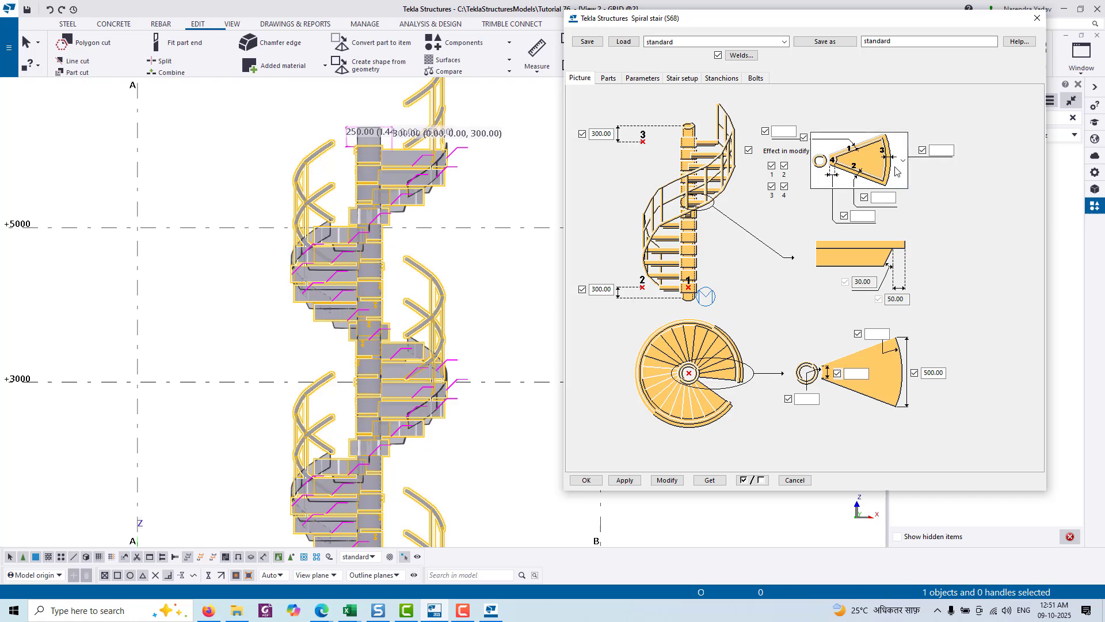
{"action": "left_click", "coordinate": [784, 131]}
{"action": "type", "text": "1"}
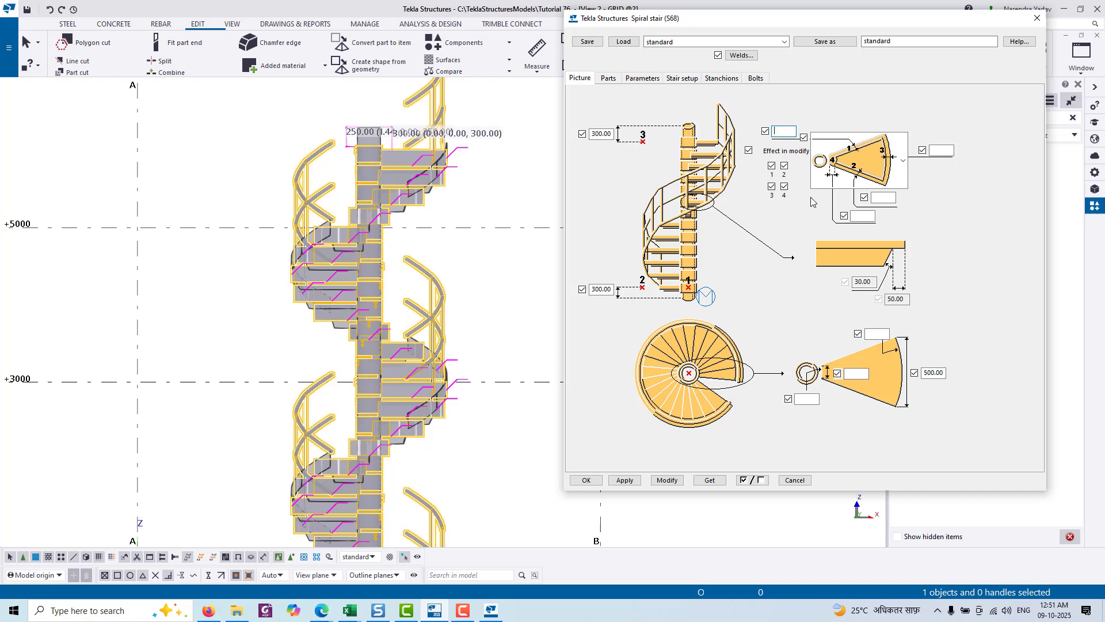
{"action": "type", "text": "0"}
{"action": "left_click", "coordinate": [934, 148]}
{"action": "type", "text": "20"}
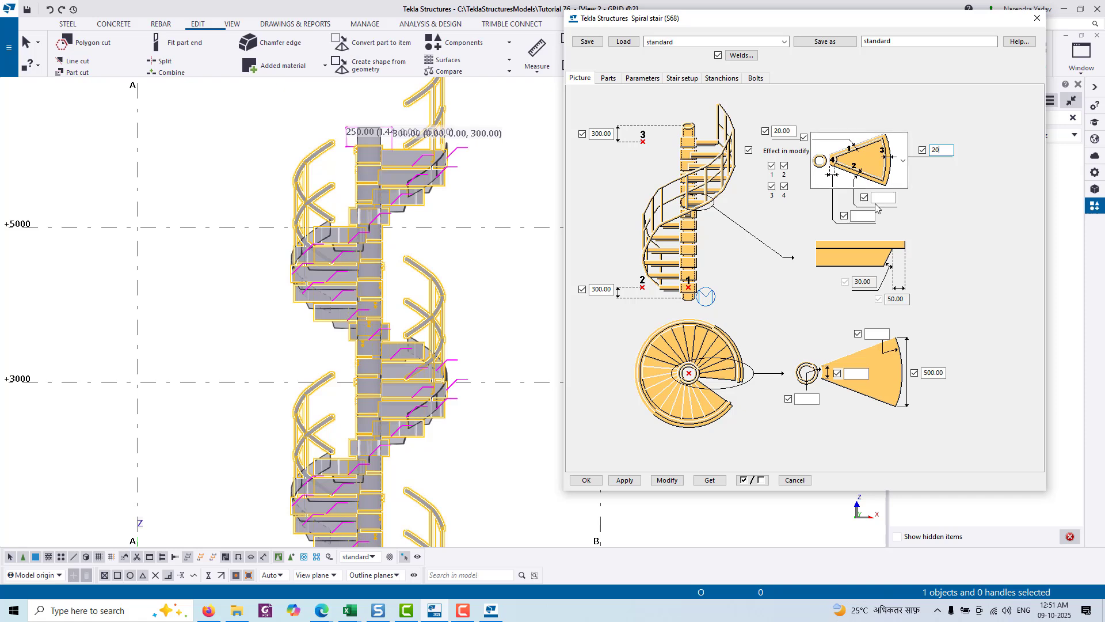
{"action": "left_click", "coordinate": [888, 196]}
{"action": "type", "text": "20"}
{"action": "key", "text": "Tab"}
{"action": "type", "text": "20"}
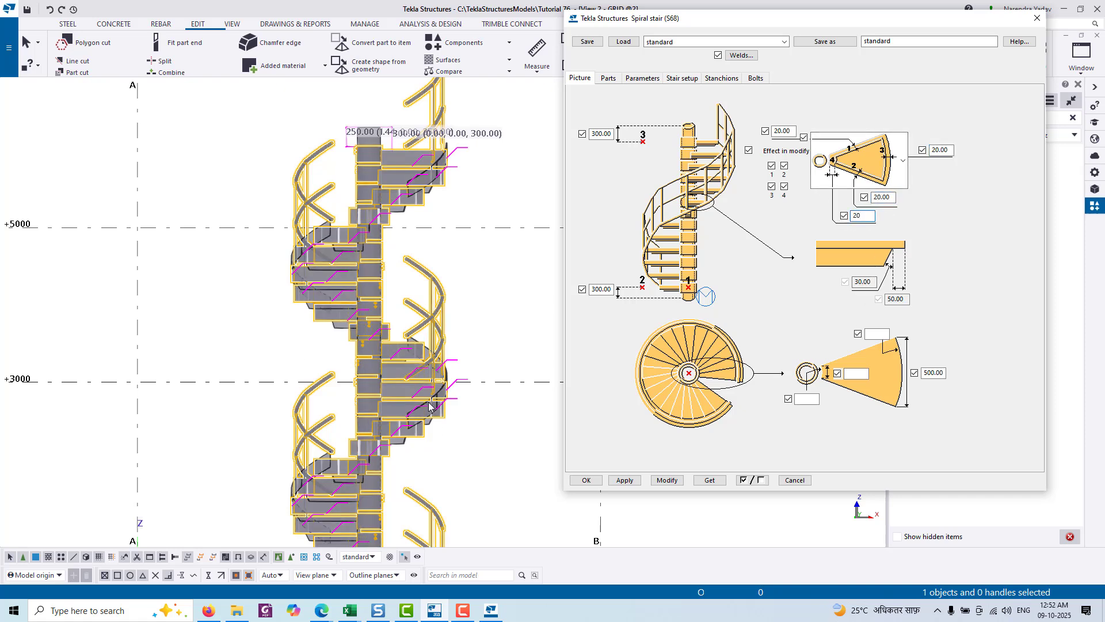
Step: Make the PLAN @+0 view visible, show the lowest treads in it, and apply the tread support settings to the stair
{"action": "middle_click_drag", "start_coordinate": [422, 499], "coordinate": [412, 422]}
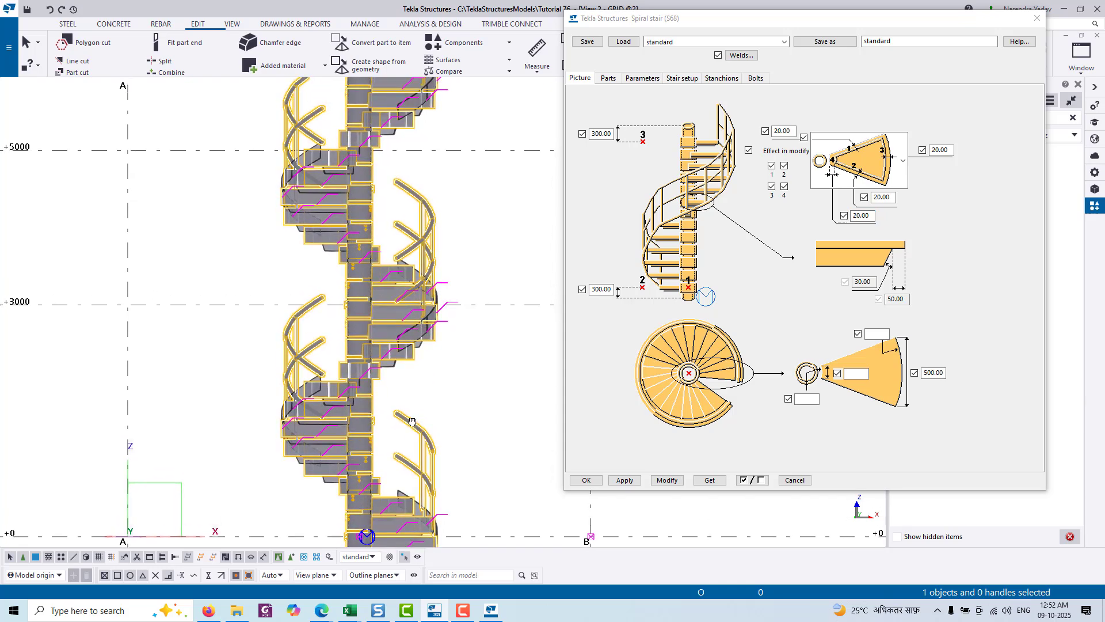
{"action": "key", "text": "ctrl+Tab"}
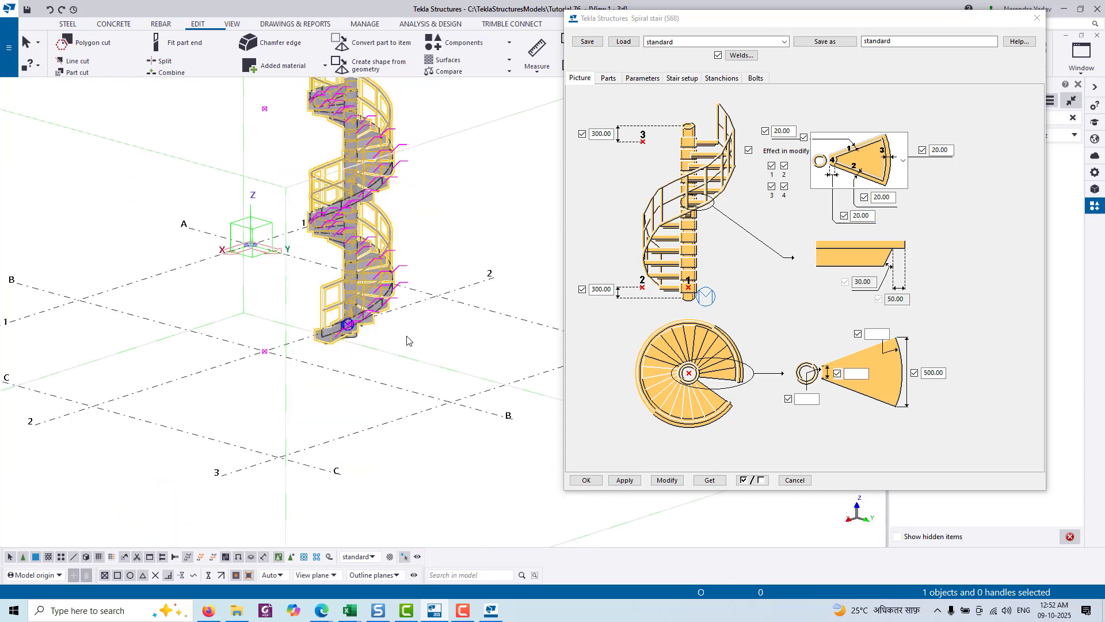
{"action": "key", "text": "ctrl+i"}
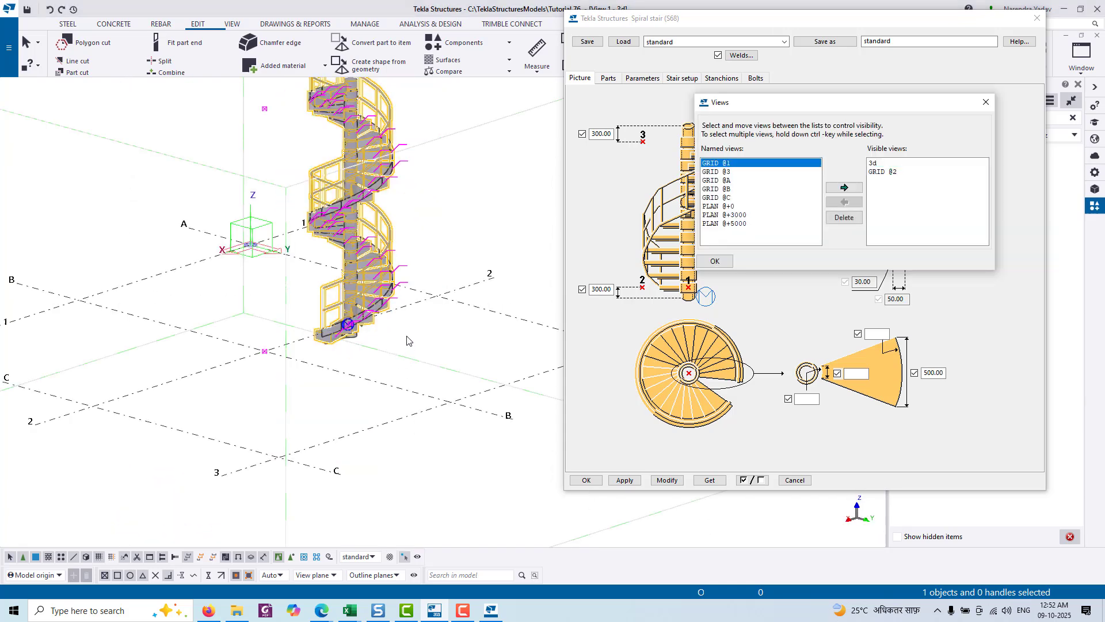
{"action": "left_click", "coordinate": [724, 207]}
{"action": "left_click", "coordinate": [845, 188]}
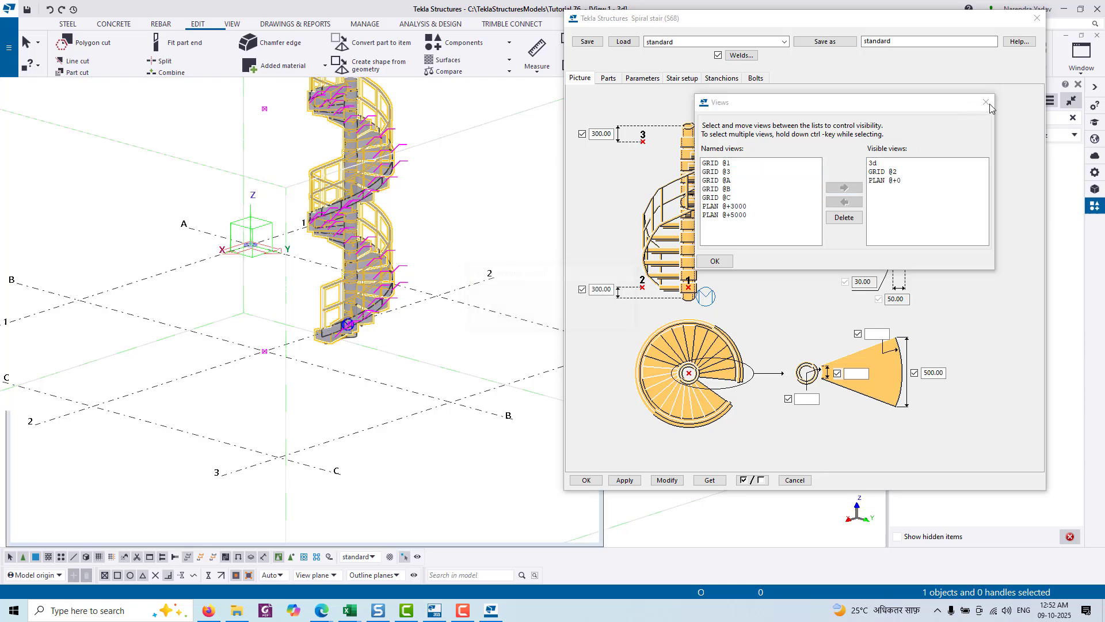
{"action": "scroll", "coordinate": [402, 296], "scroll_direction": "up", "scroll_amount": 10}
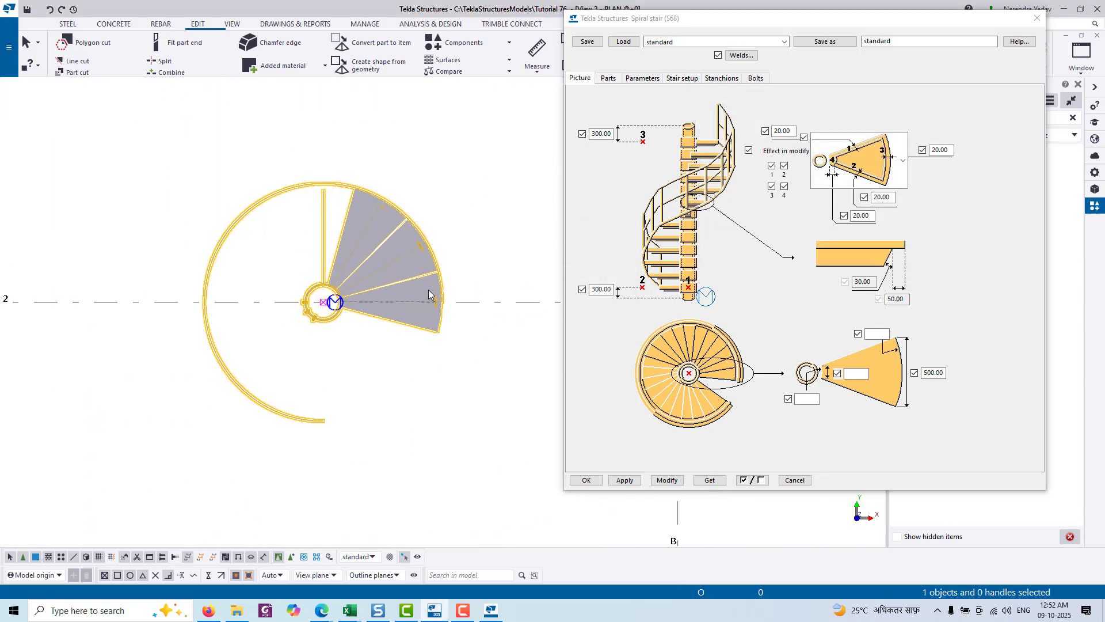
{"action": "middle_click_drag", "start_coordinate": [458, 449], "coordinate": [451, 405]}
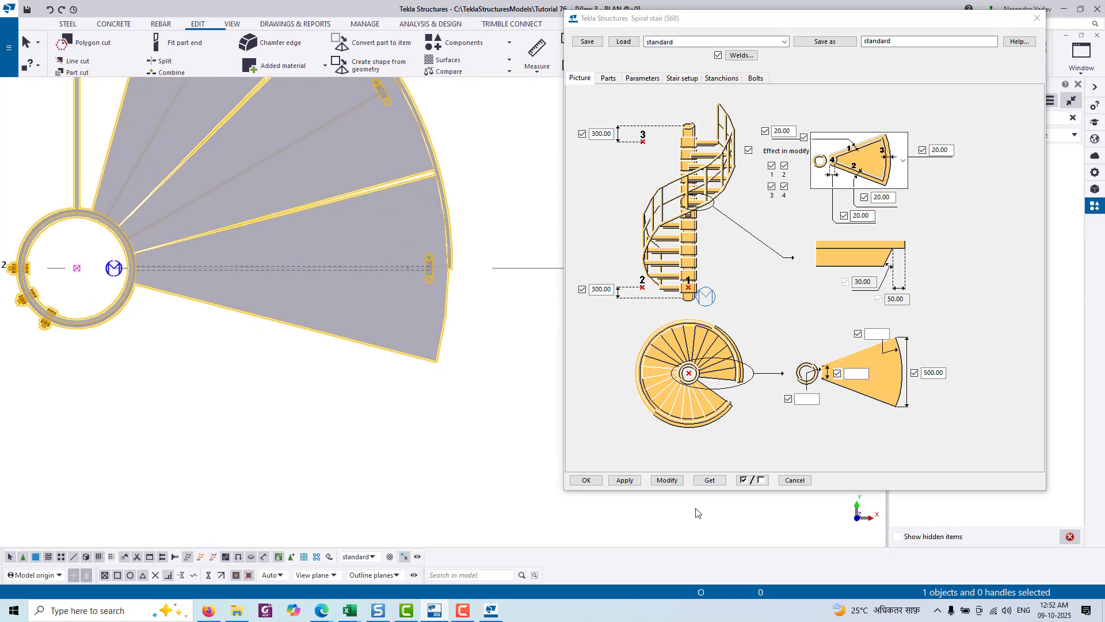
{"action": "left_click", "coordinate": [671, 481]}
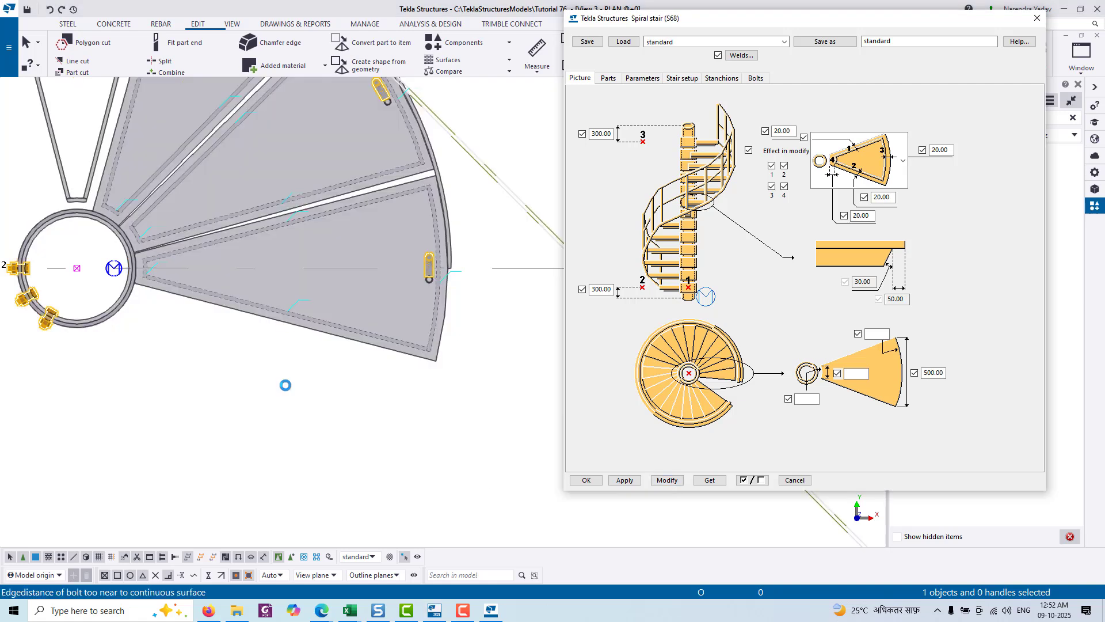
Step: Measure the distance between the lowest tread's side edge and its edge support near the outer corner
{"action": "left_click", "coordinate": [539, 49]}
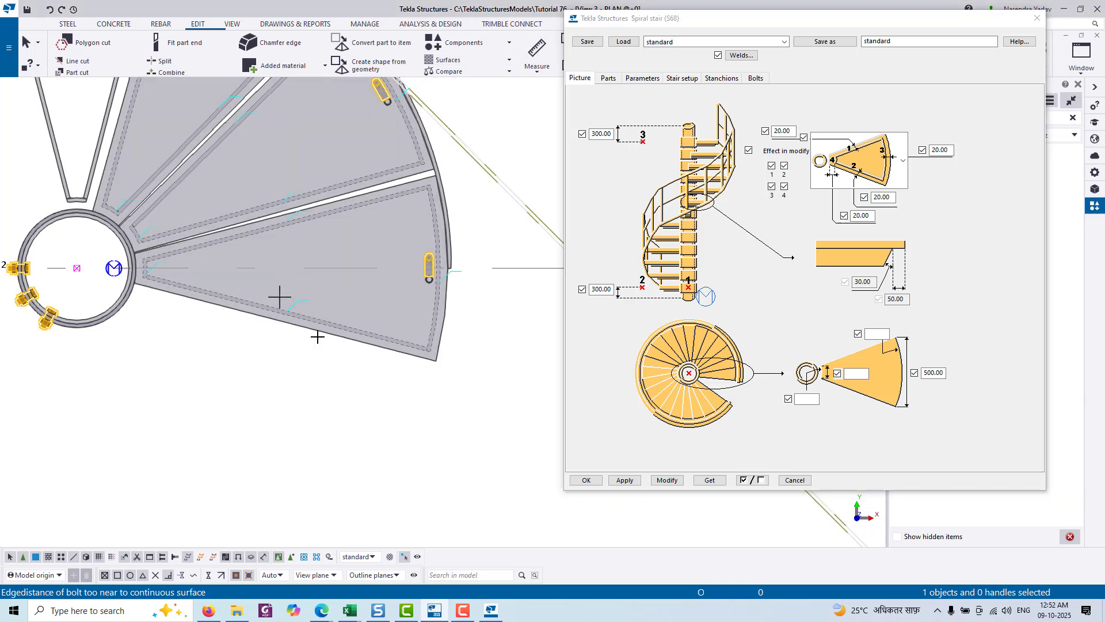
{"action": "scroll", "coordinate": [476, 370], "scroll_direction": "up", "scroll_amount": 6}
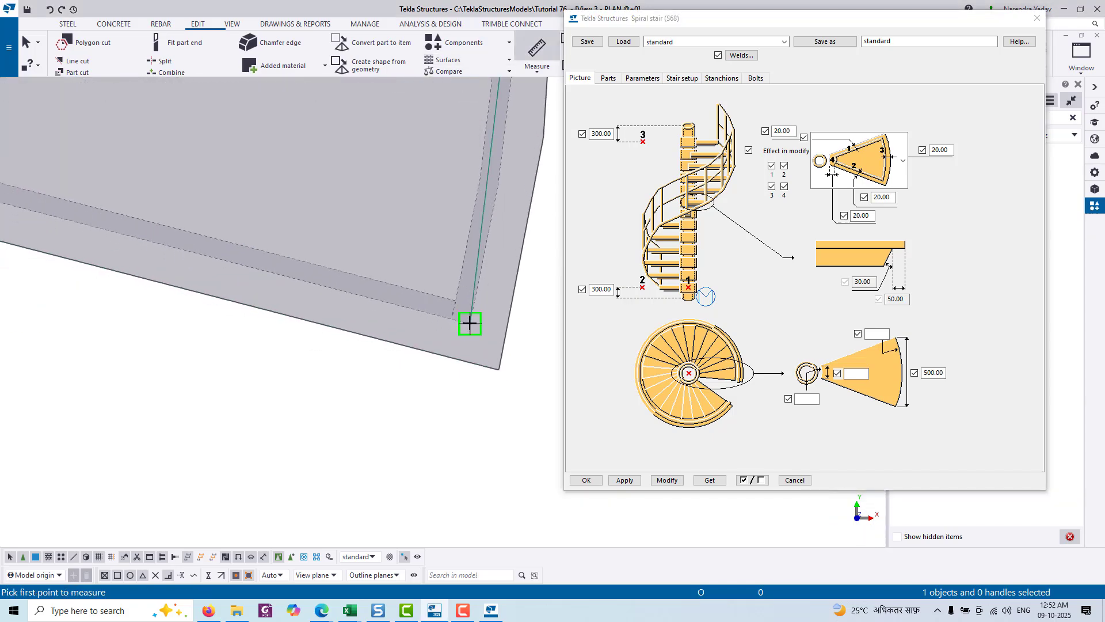
{"action": "left_click", "coordinate": [469, 324]}
{"action": "left_click", "coordinate": [461, 361]}
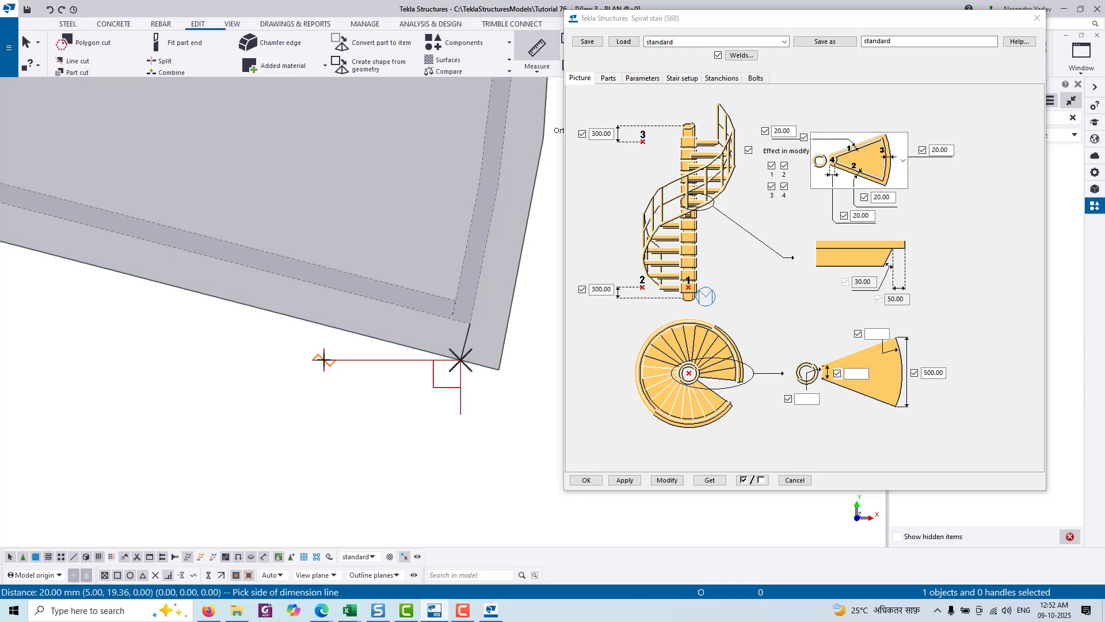
{"action": "right_click", "coordinate": [333, 249]}
{"action": "left_click", "coordinate": [347, 259]}
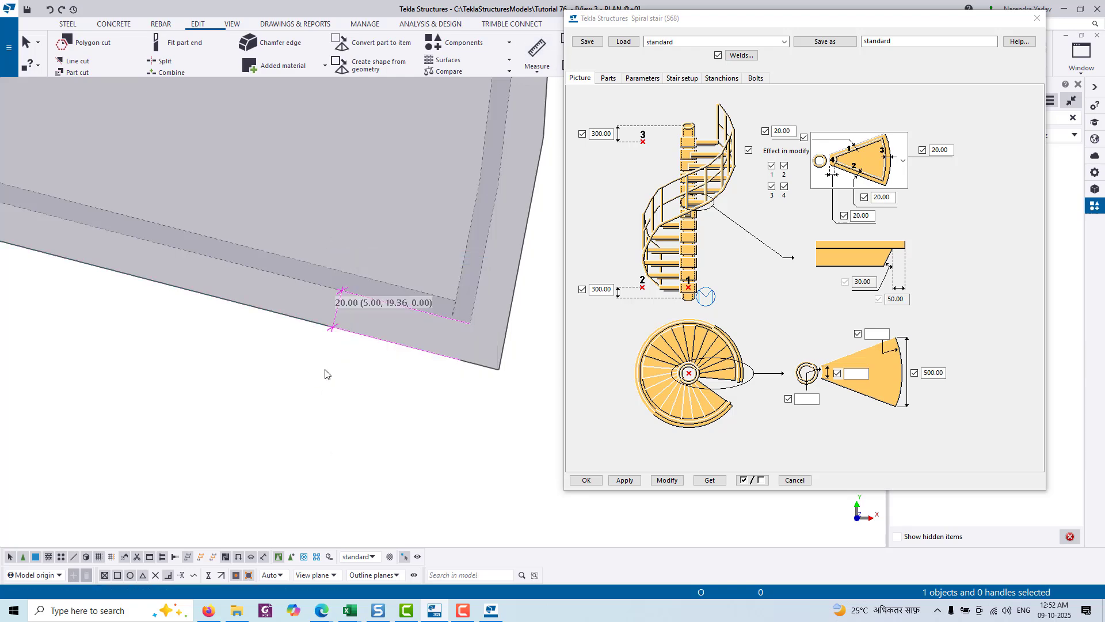
{"action": "scroll", "coordinate": [454, 360], "scroll_direction": "down", "scroll_amount": 5}
{"action": "middle_click_drag", "start_coordinate": [329, 311], "coordinate": [371, 381]}
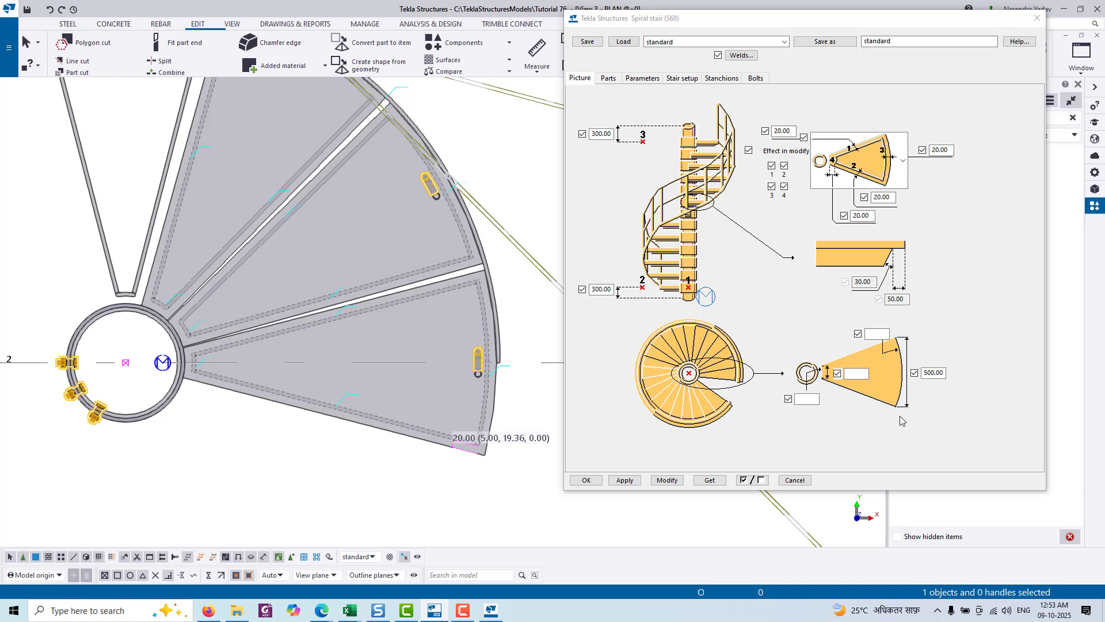
Step: Set the tread's outer width to 300 mm and inner width to 150 mm, and apply them to the stair
{"action": "double_click", "coordinate": [933, 373]}
{"action": "type", "text": "300"}
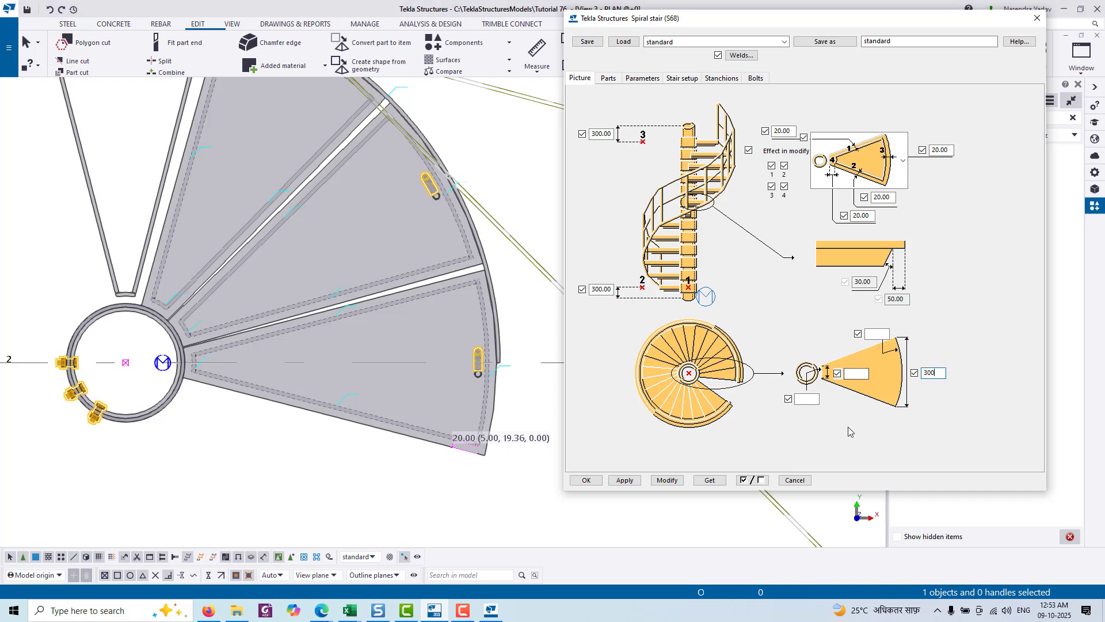
{"action": "left_click", "coordinate": [851, 374]}
{"action": "type", "text": "2"}
{"action": "type", "text": "00"}
{"action": "type", "text": "150"}
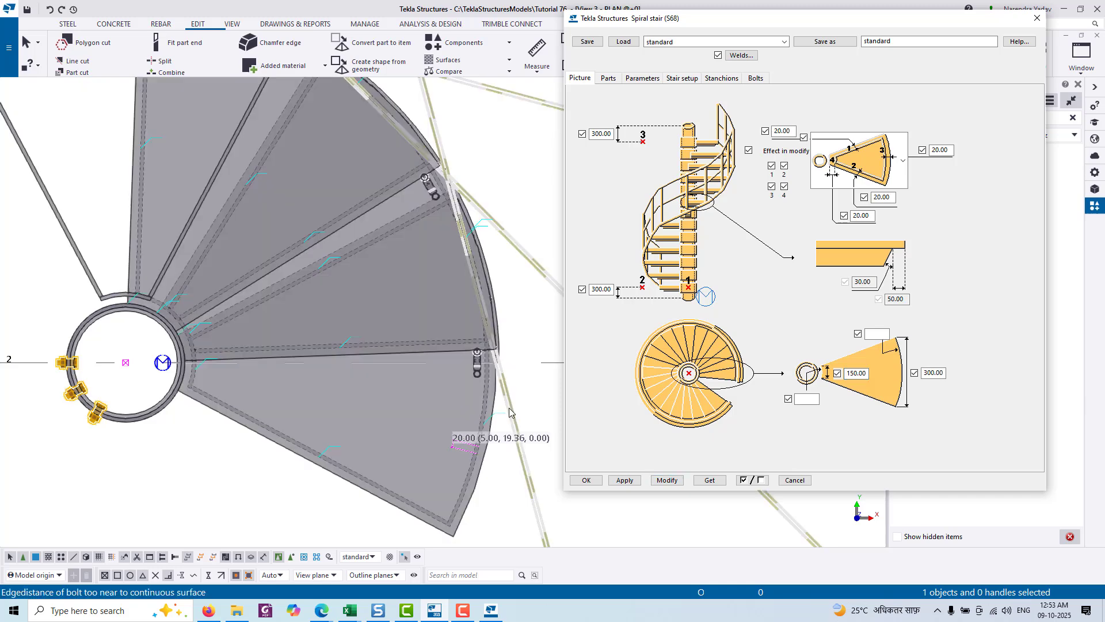
{"action": "scroll", "coordinate": [382, 354], "scroll_direction": "down", "scroll_amount": 3}
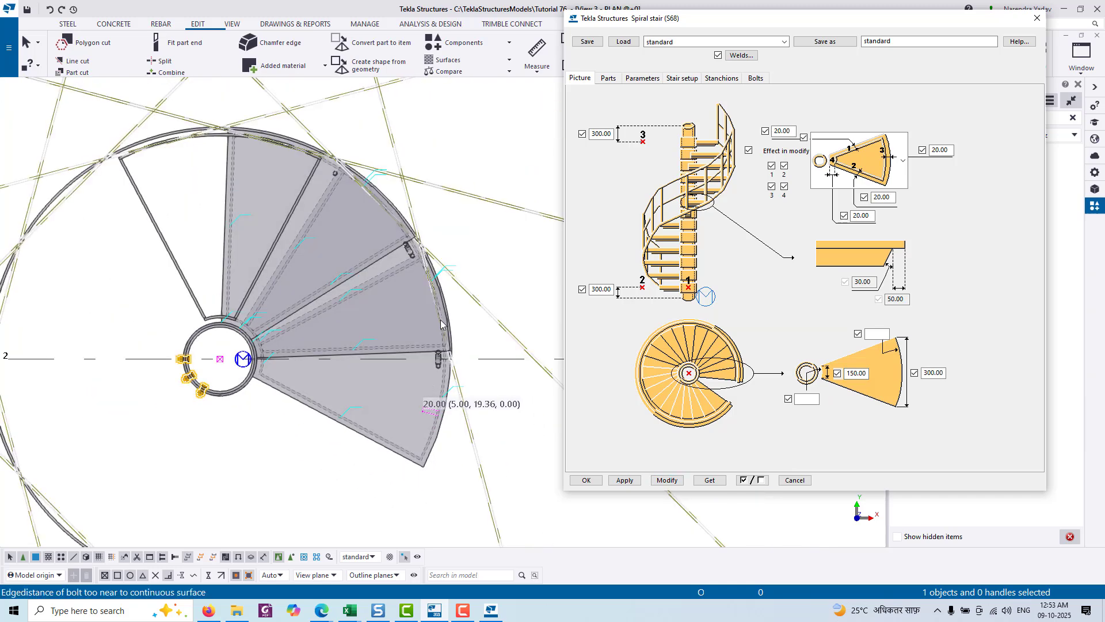
Step: Set the tread's outer width to 200 mm and inner width to 100 mm, and apply them to the stair
{"action": "double_click", "coordinate": [940, 376]}
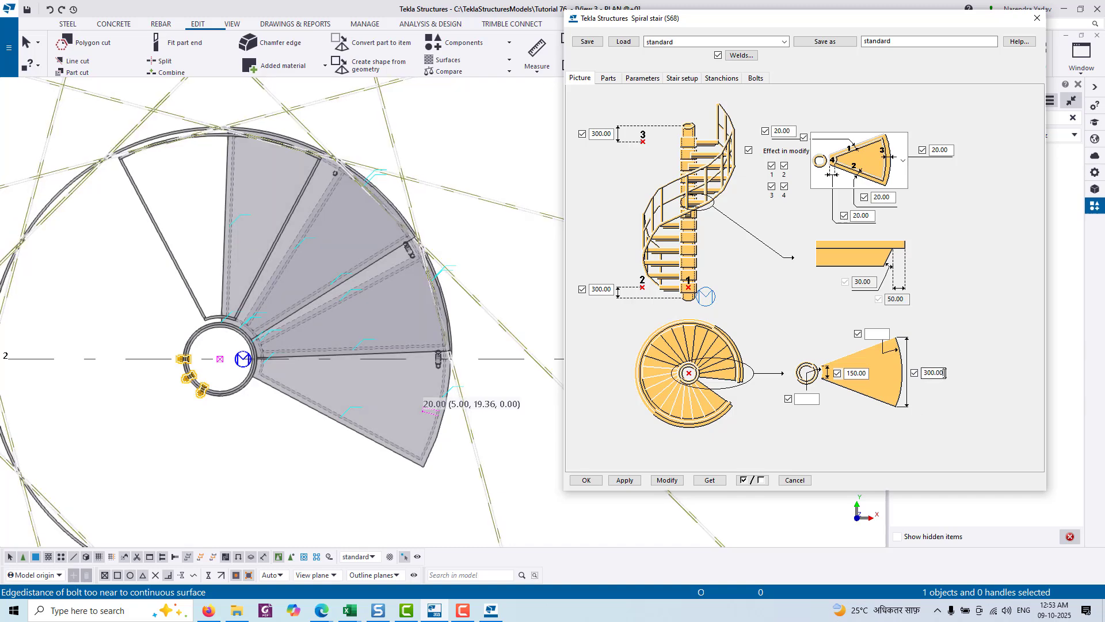
{"action": "type", "text": "200"}
{"action": "double_click", "coordinate": [863, 373]}
{"action": "type", "text": "100"}
{"action": "left_click", "coordinate": [667, 480]}
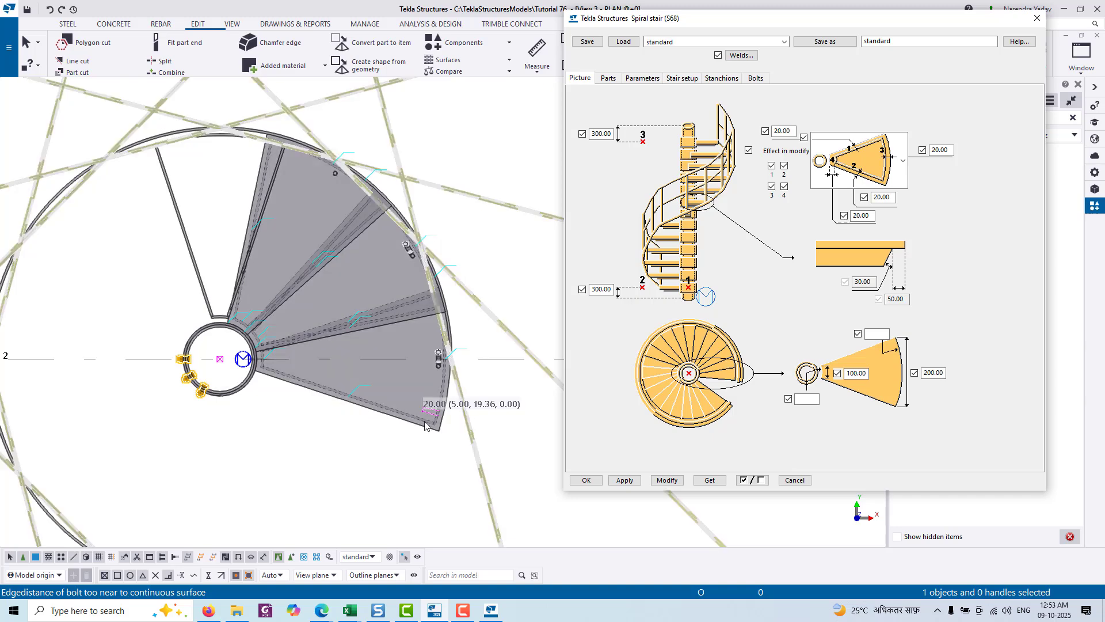
Step: Open the stair's part profile settings and examine the main column in the 3D and plan views
{"action": "middle_click_drag", "start_coordinate": [415, 404], "coordinate": [388, 367]}
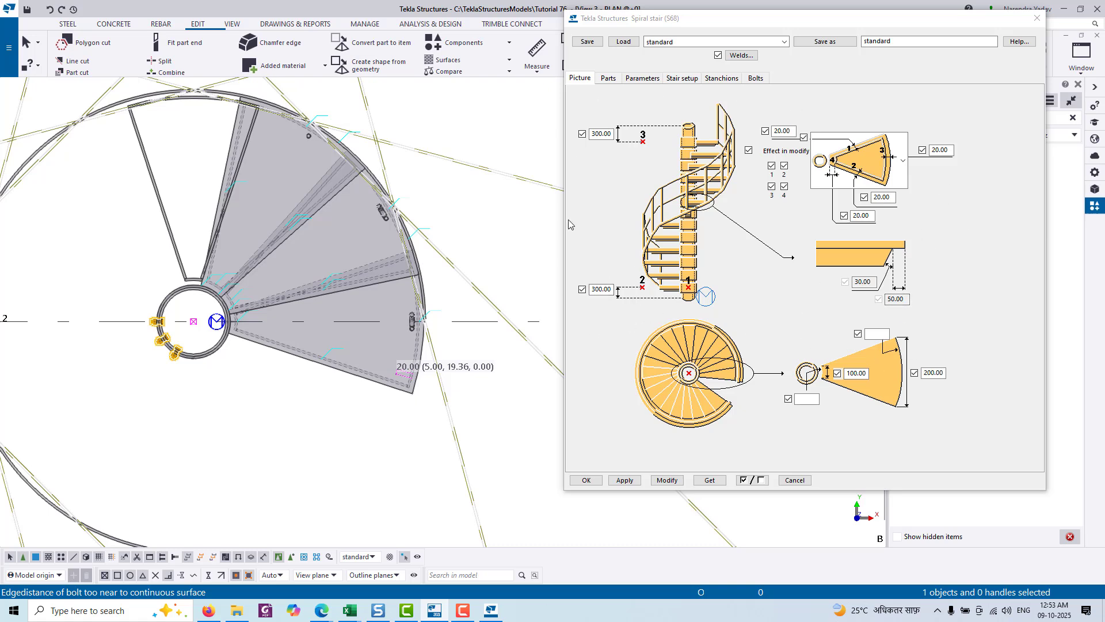
{"action": "left_click", "coordinate": [613, 82]}
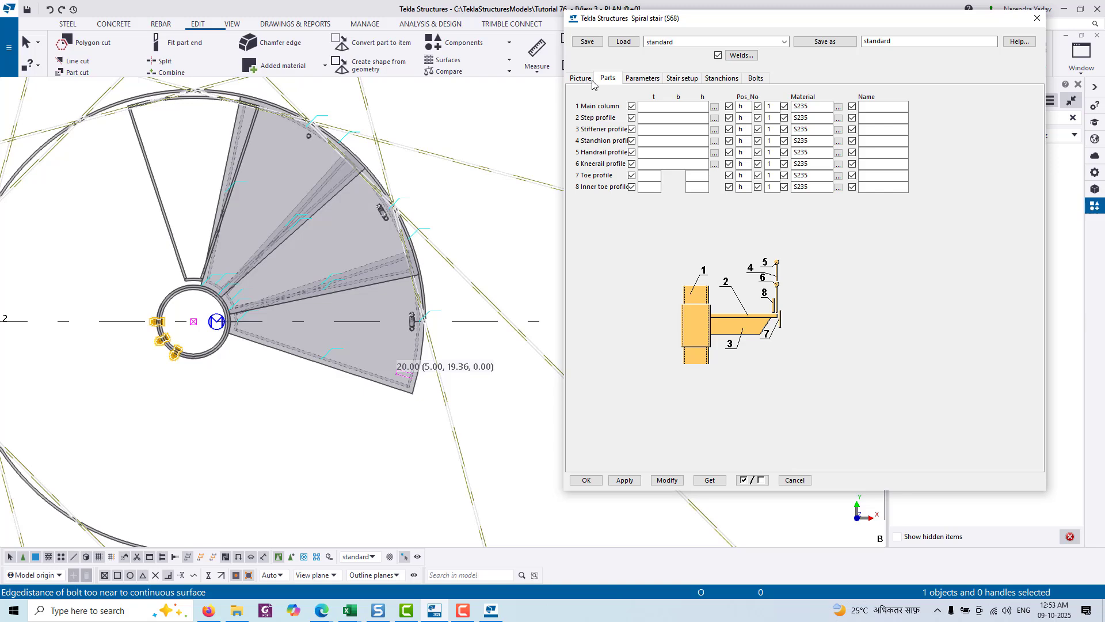
{"action": "left_click", "coordinate": [658, 106]}
{"action": "middle_click_drag", "start_coordinate": [198, 313], "coordinate": [248, 342]}
{"action": "key", "text": "ctrl+Tab"}
{"action": "middle_click_drag", "start_coordinate": [374, 352], "coordinate": [348, 423], "text": "ctrl"}
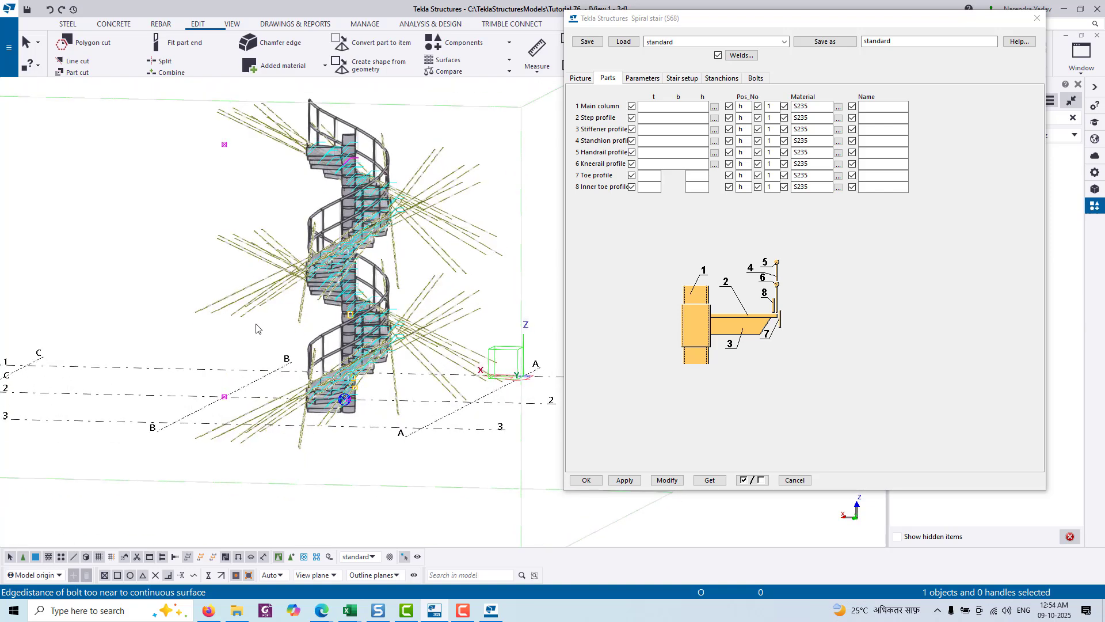
{"action": "left_click", "coordinate": [651, 107]}
{"action": "middle_click_drag", "start_coordinate": [360, 269], "coordinate": [370, 301]}
{"action": "key", "text": "ctrl+Tab"}
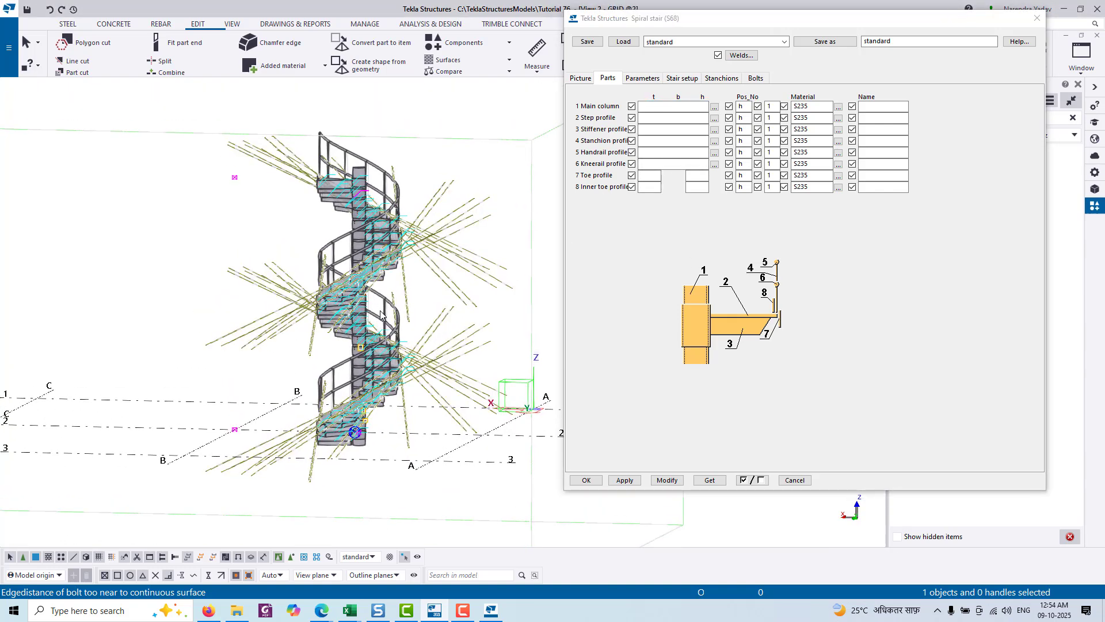
{"action": "key", "text": "ctrl+Tab"}
{"action": "middle_click_drag", "start_coordinate": [282, 416], "coordinate": [352, 348]}
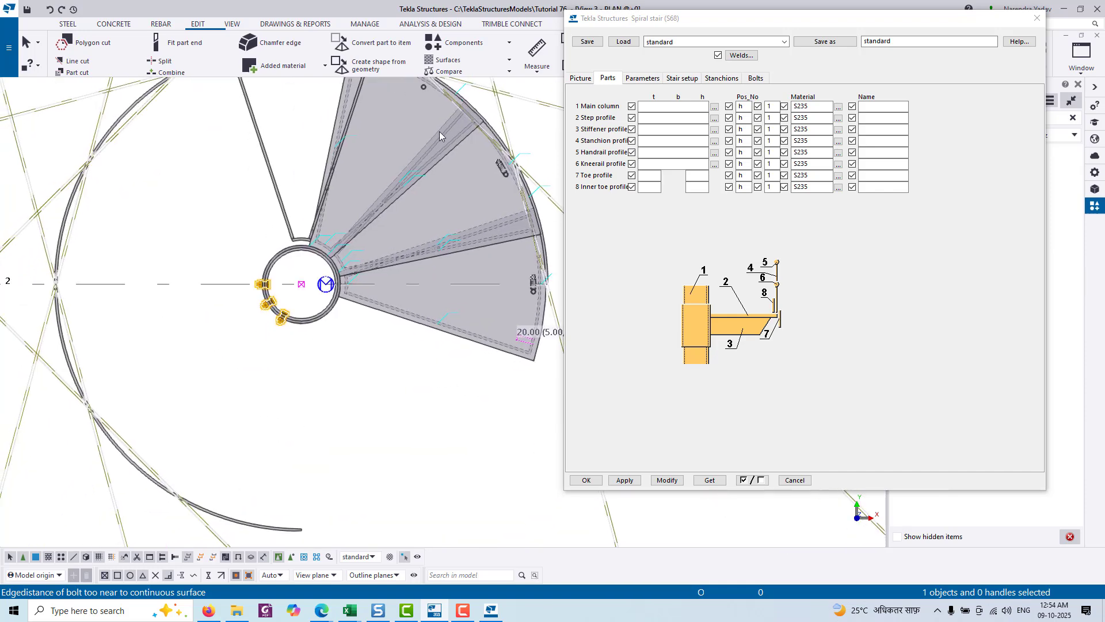
Step: Measure the main column's outer diameter in the plan view
{"action": "left_click", "coordinate": [538, 51]}
{"action": "scroll", "coordinate": [309, 300], "scroll_direction": "up", "scroll_amount": 1}
{"action": "scroll", "coordinate": [297, 242], "scroll_direction": "up", "scroll_amount": 3}
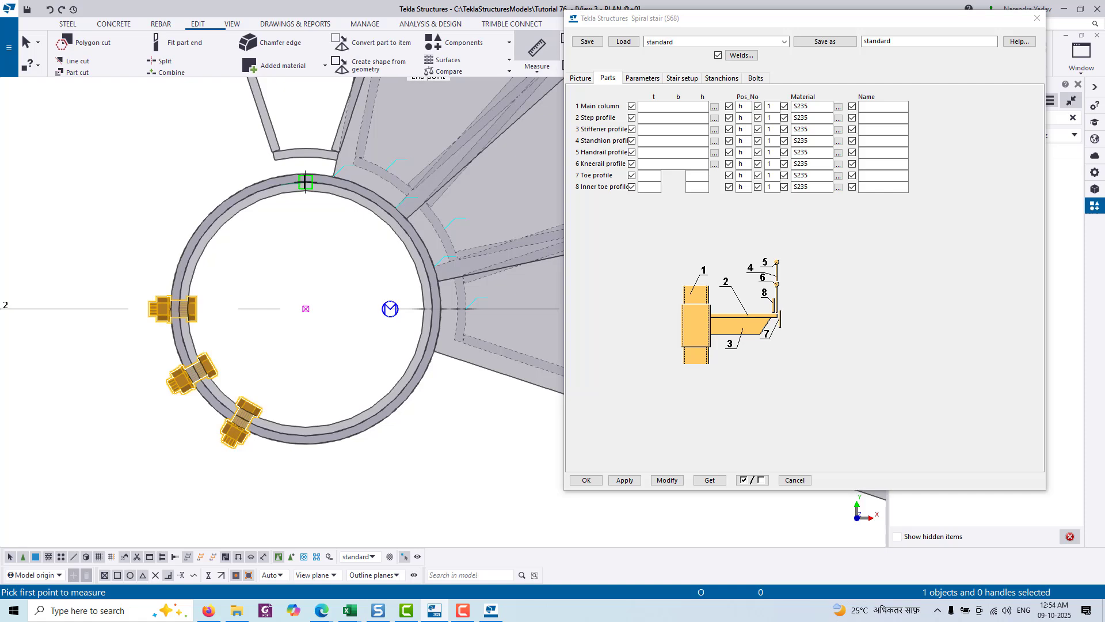
{"action": "left_click", "coordinate": [313, 311]}
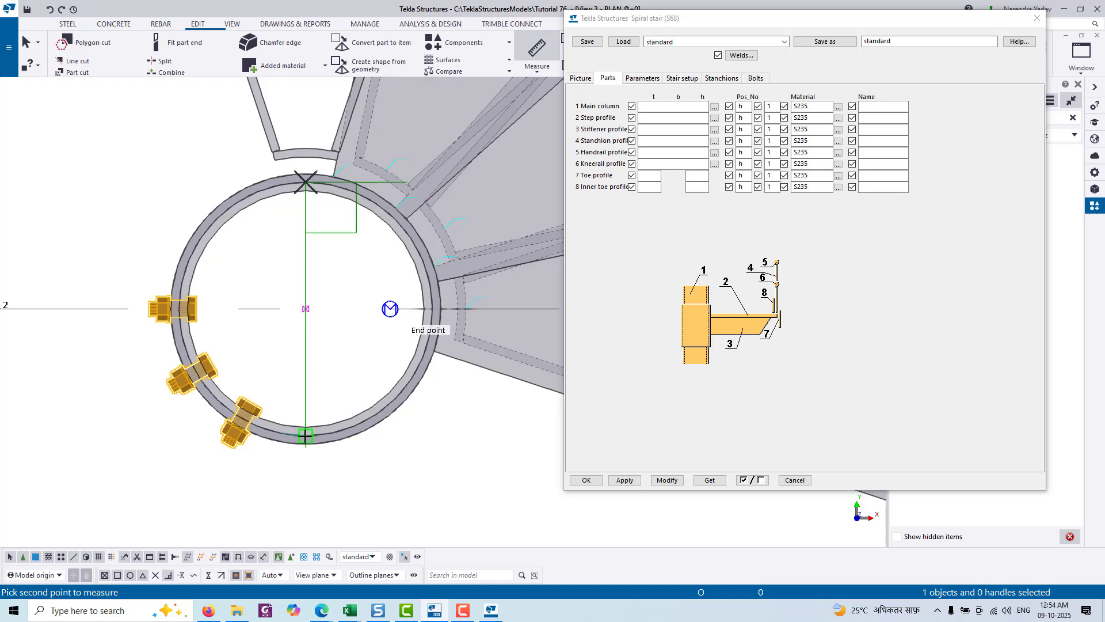
{"action": "left_click", "coordinate": [306, 435]}
{"action": "left_click", "coordinate": [125, 395]}
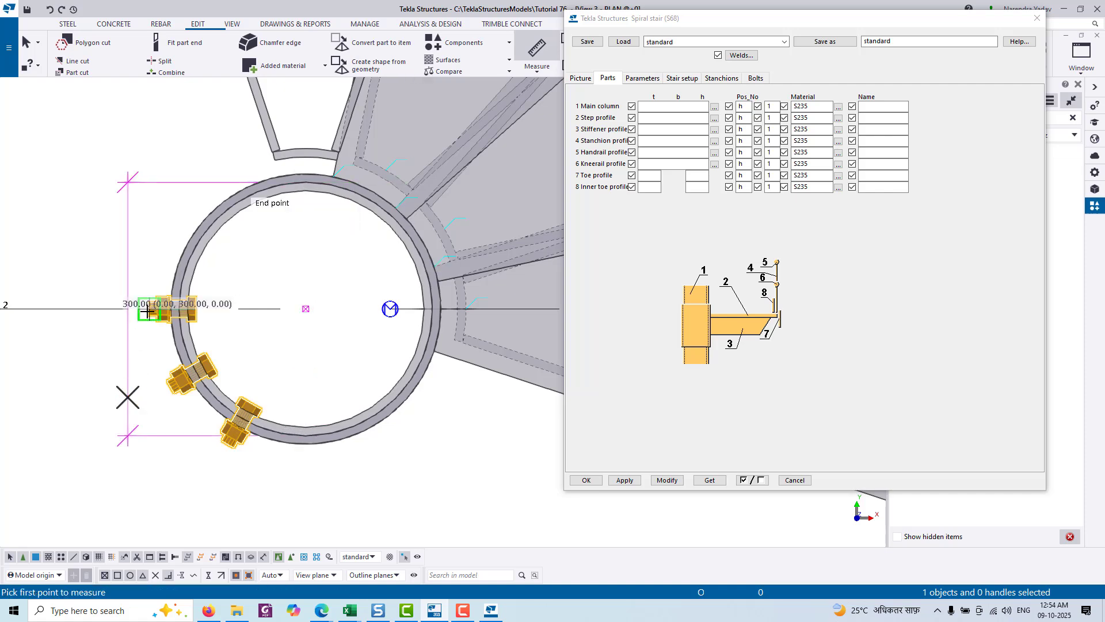
{"action": "right_click", "coordinate": [53, 231]}
{"action": "left_click", "coordinate": [87, 239]}
Step: Choose a PIPE circular hollow section with a 300 mm diameter for the main column
{"action": "left_click", "coordinate": [685, 107]}
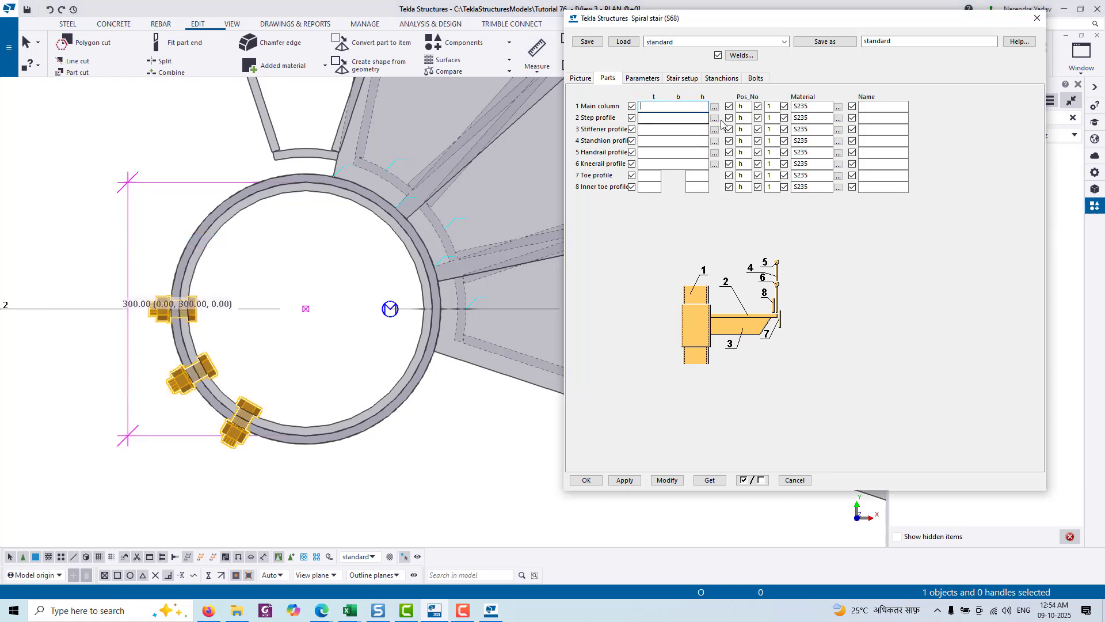
{"action": "left_click", "coordinate": [715, 108]}
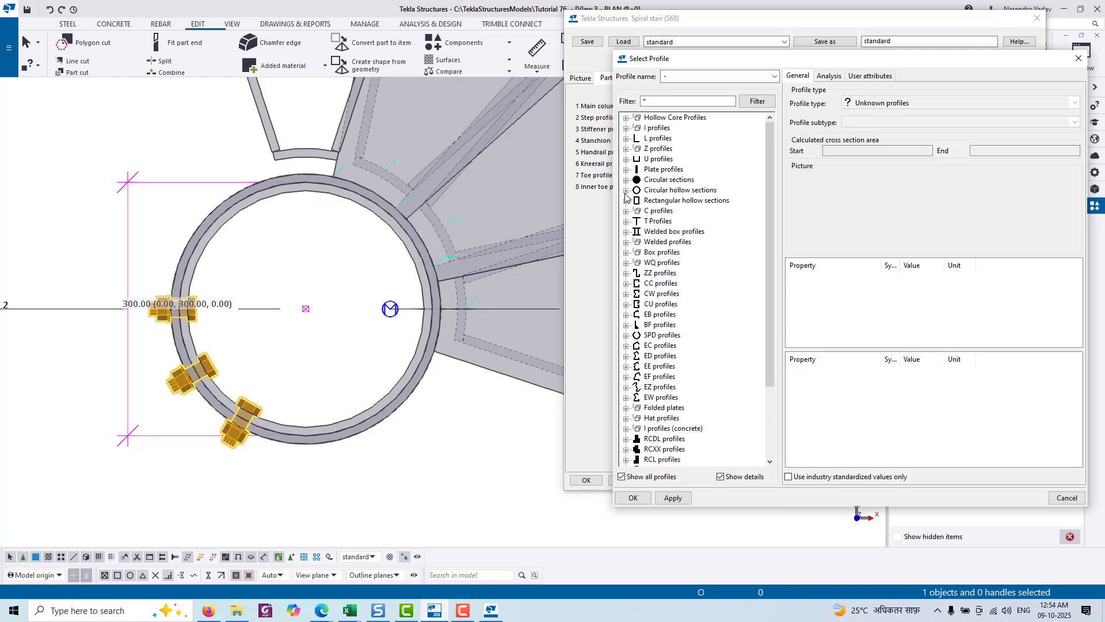
{"action": "left_click", "coordinate": [626, 191]}
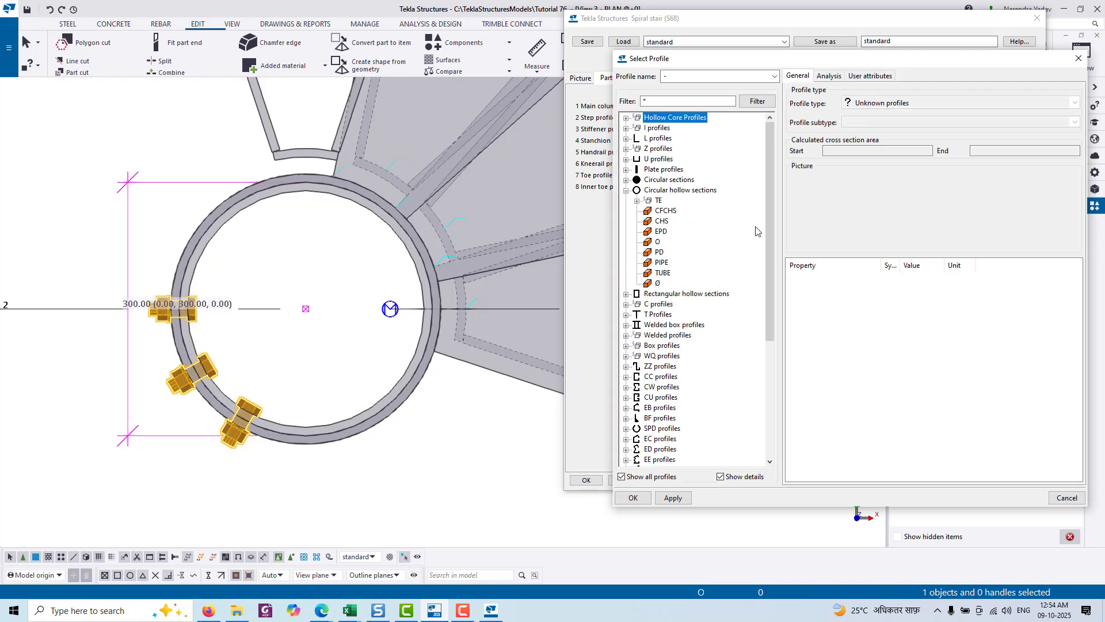
{"action": "left_click", "coordinate": [661, 263]}
{"action": "double_click", "coordinate": [927, 280]}
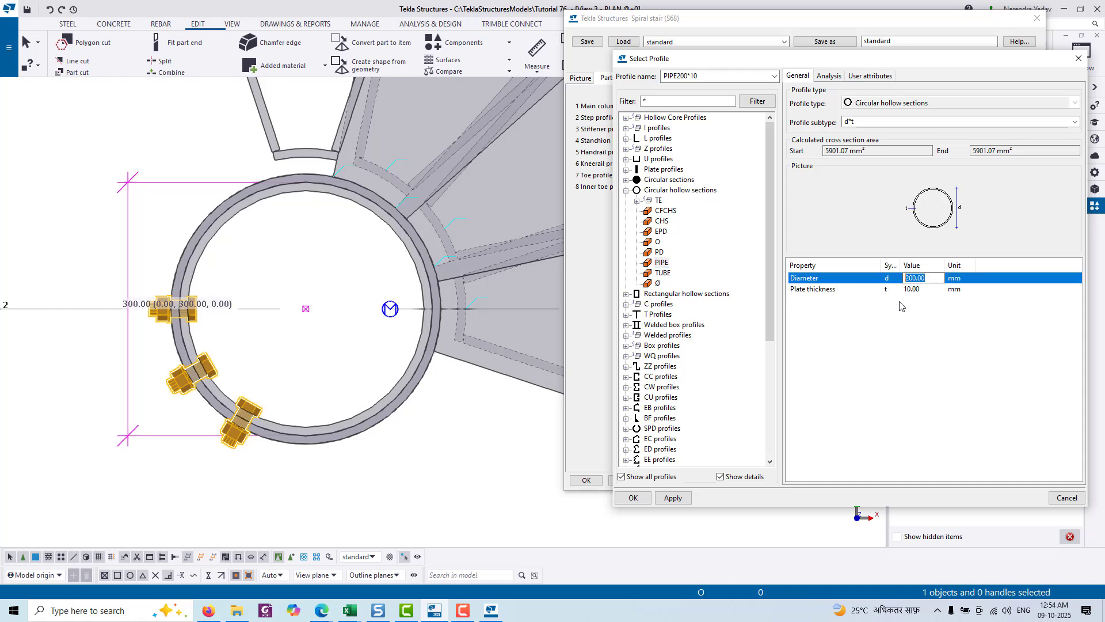
{"action": "type", "text": "300"}
Step: Set the main column pipe's plate thickness to 12 mm and apply the profile to the stair
{"action": "double_click", "coordinate": [922, 290]}
{"action": "type", "text": "1"}
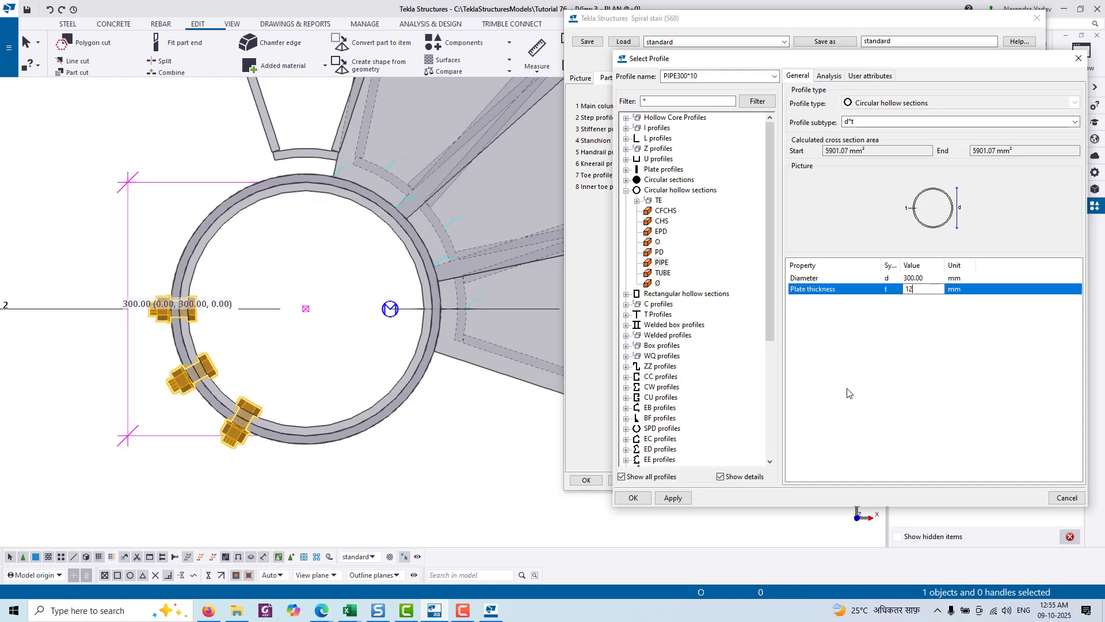
{"action": "type", "text": "2"}
{"action": "left_click", "coordinate": [677, 499]}
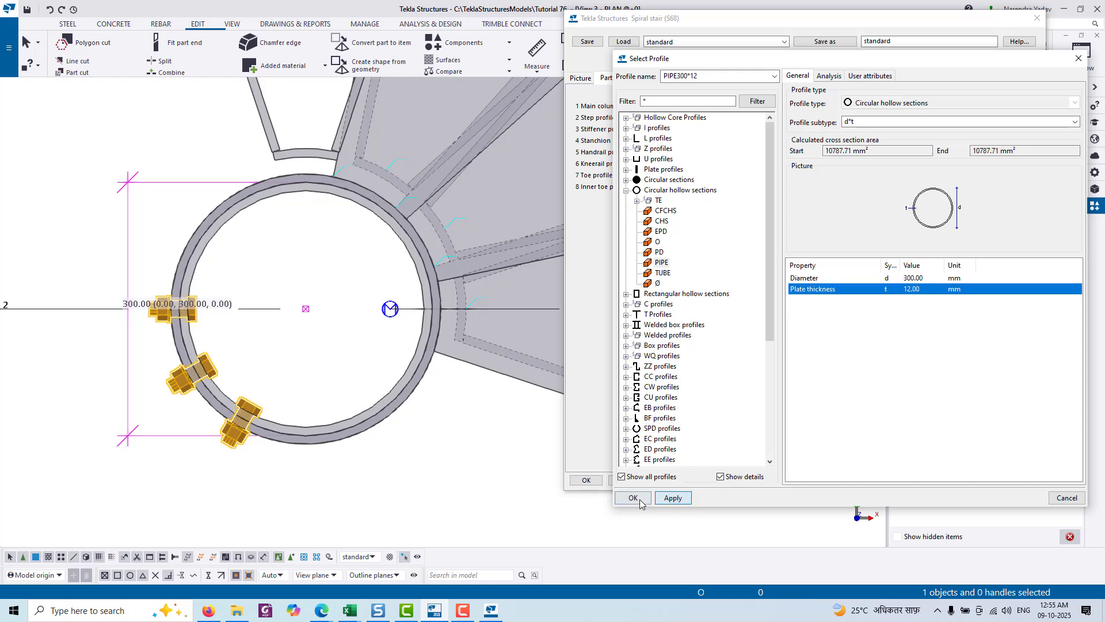
{"action": "left_click", "coordinate": [640, 498]}
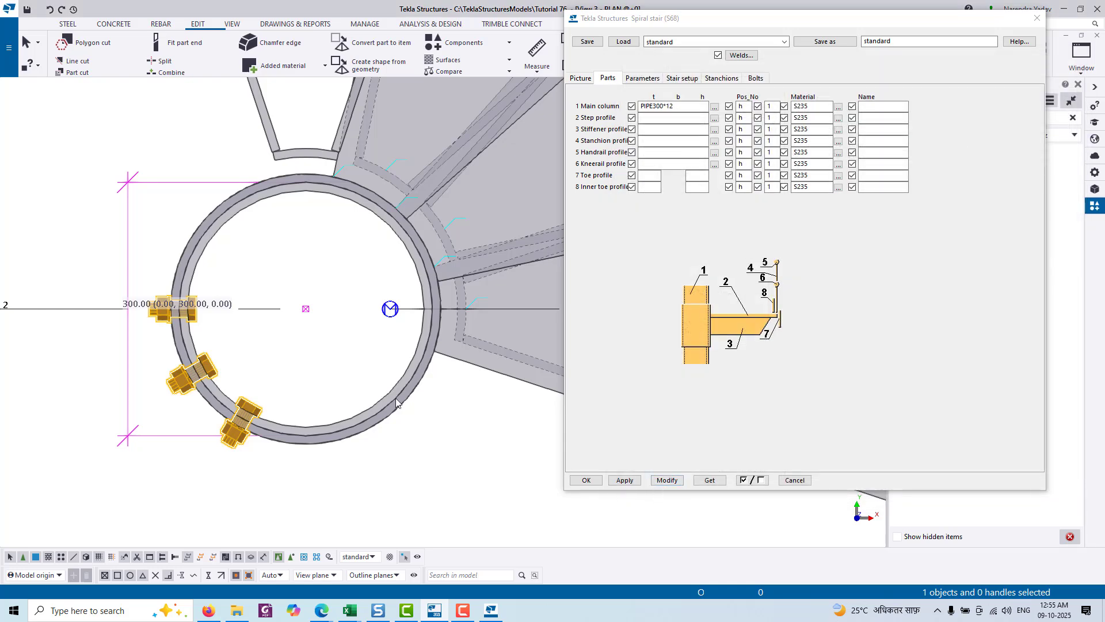
{"action": "left_click", "coordinate": [398, 397]}
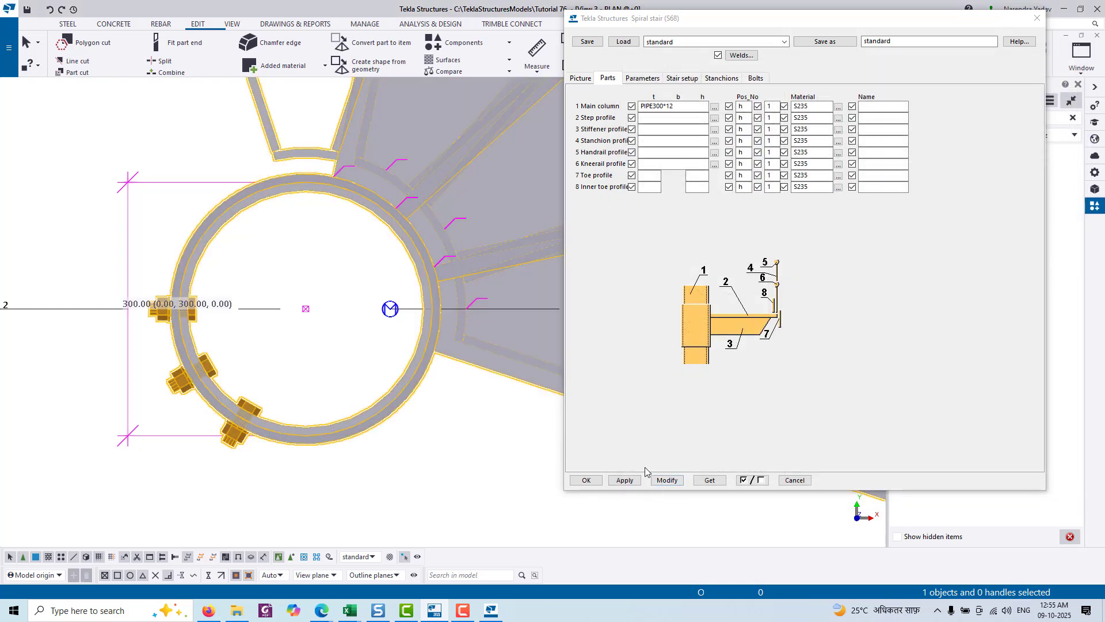
{"action": "left_click", "coordinate": [663, 483]}
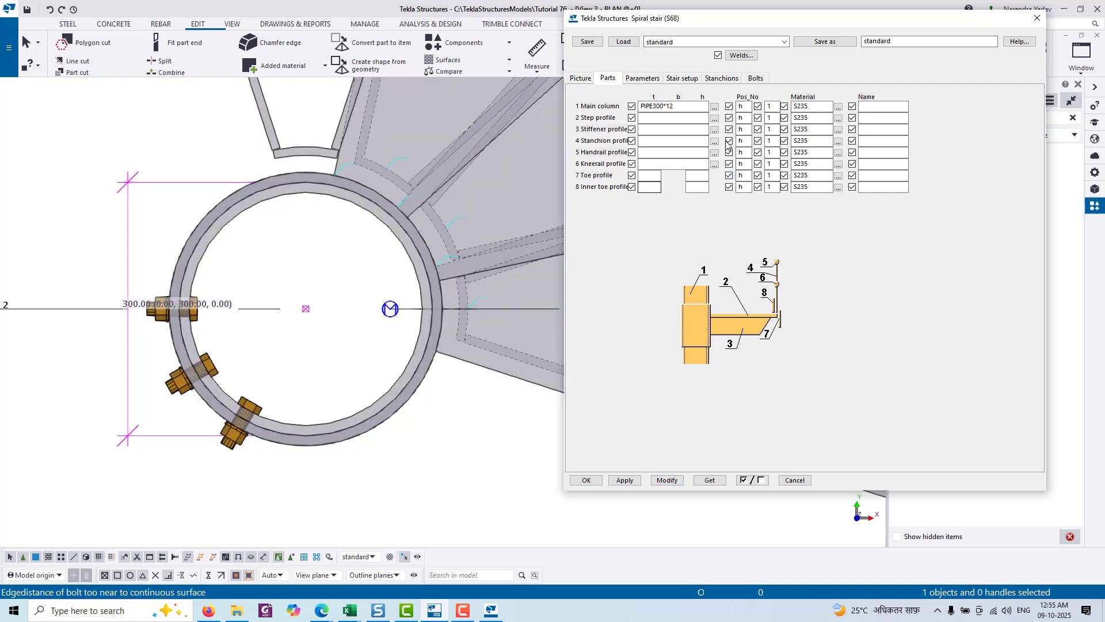
Step: Choose a PL plate profile with a height of 6 mm for the step profile
{"action": "left_click", "coordinate": [652, 119]}
{"action": "left_click", "coordinate": [714, 118]}
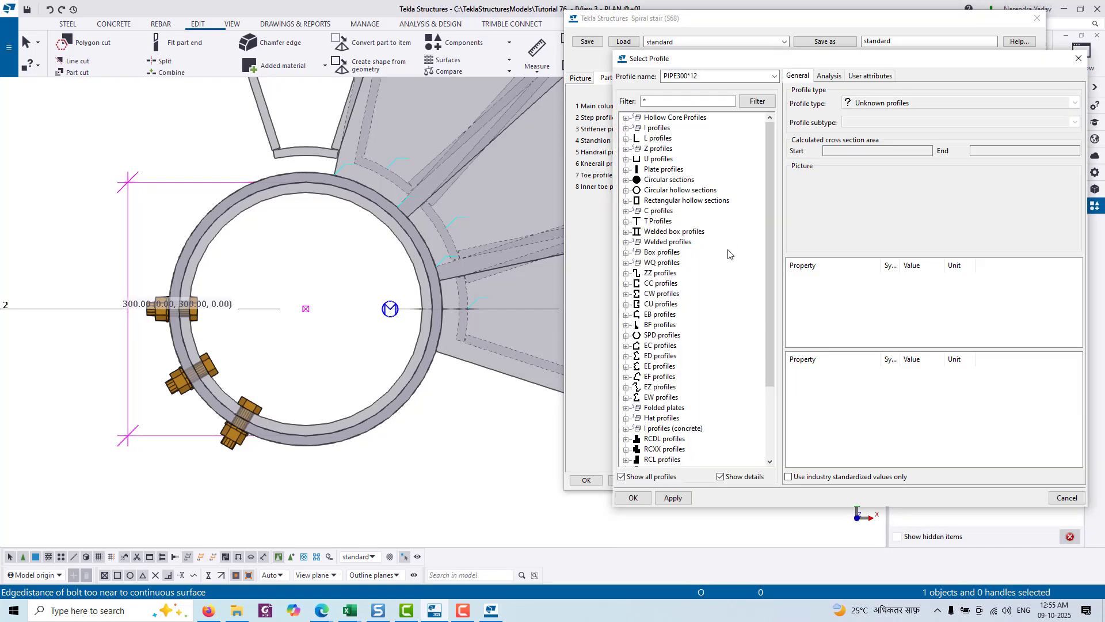
{"action": "left_click", "coordinate": [626, 170]}
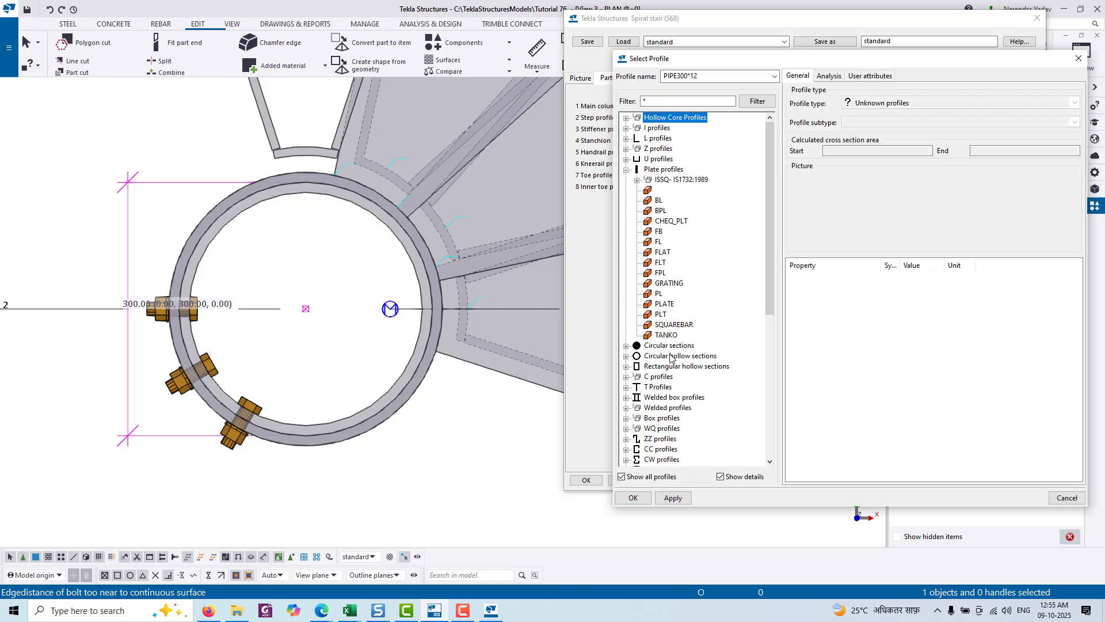
{"action": "left_click", "coordinate": [659, 295]}
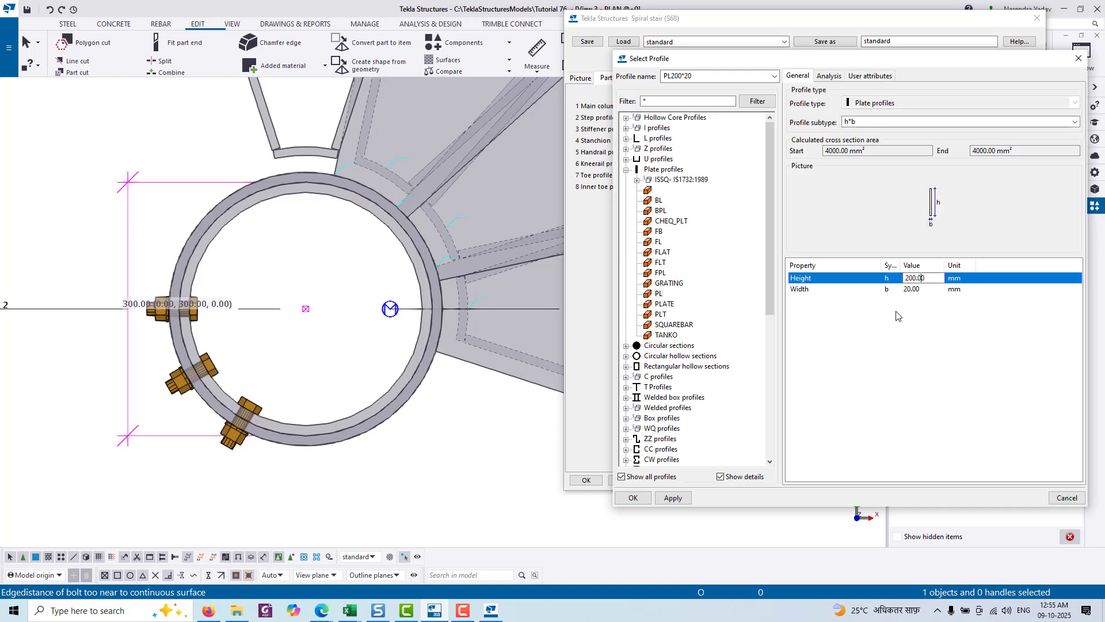
{"action": "middle_click_drag", "start_coordinate": [499, 297], "coordinate": [445, 279]}
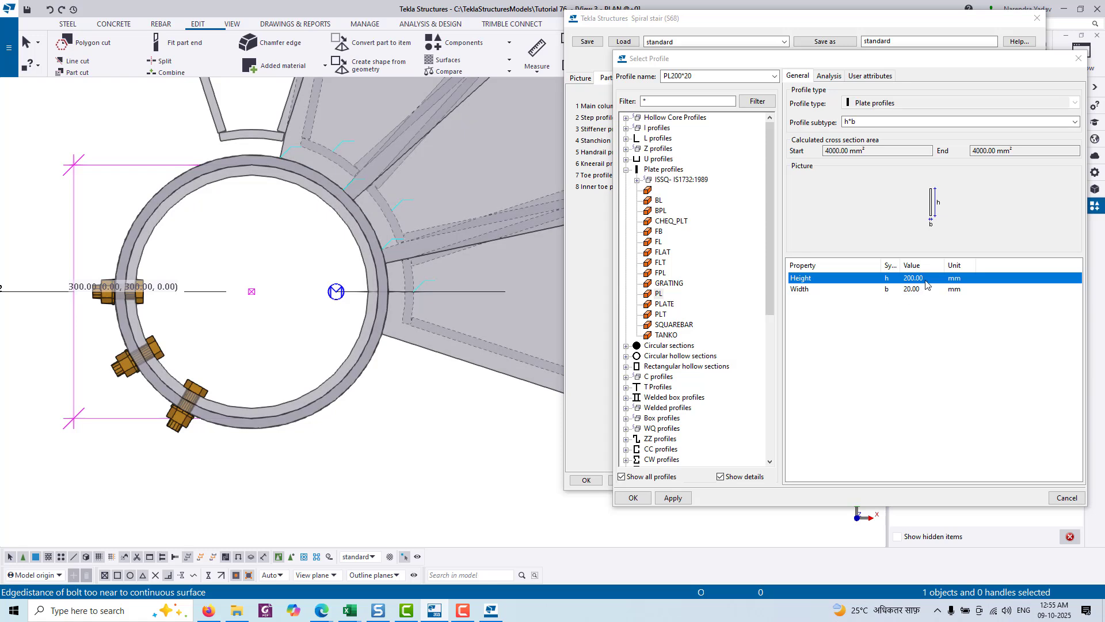
{"action": "left_click_drag", "start_coordinate": [928, 281], "coordinate": [863, 281]}
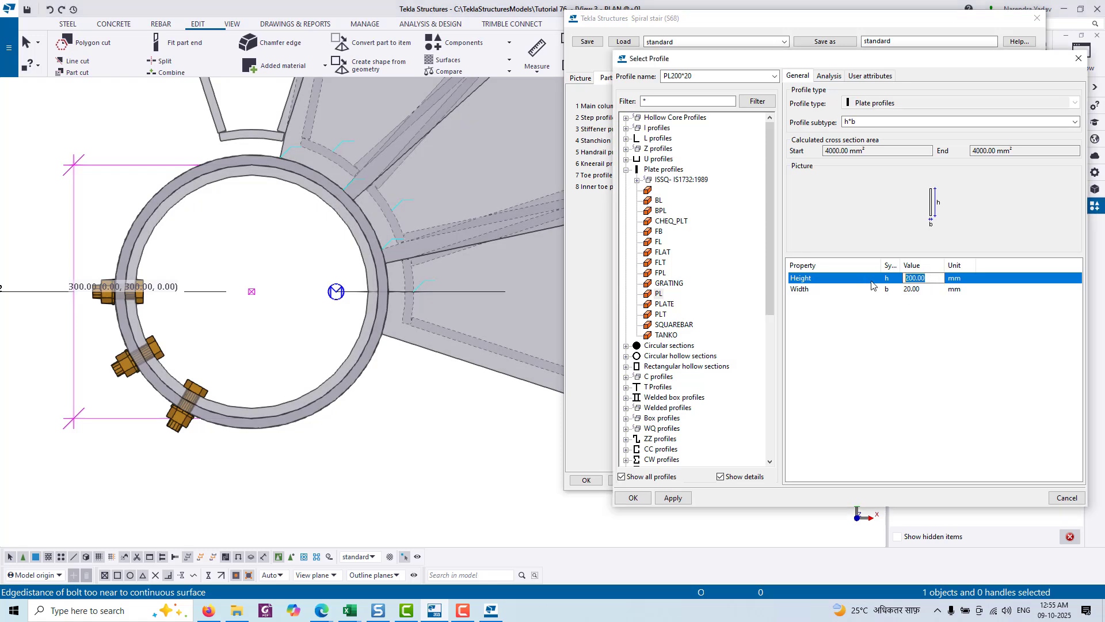
{"action": "type", "text": "6"}
{"action": "key", "text": "Tab"}
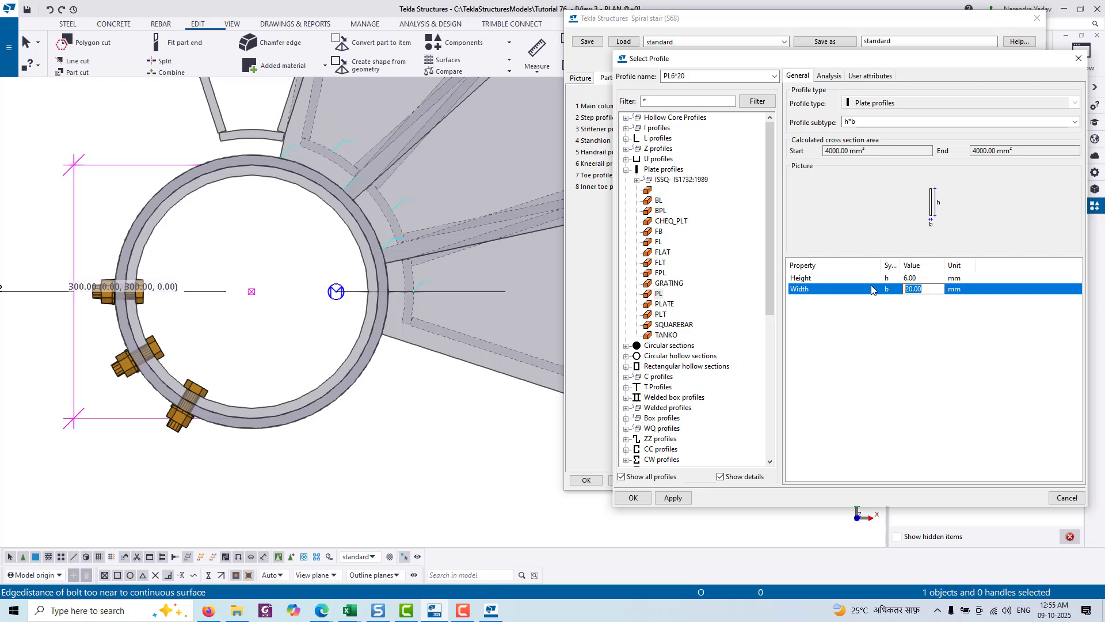
Step: Set the step plate's width to 250 mm and apply the PL6*250 profile to the stair
{"action": "type", "text": "250"}
{"action": "left_click", "coordinate": [685, 502]}
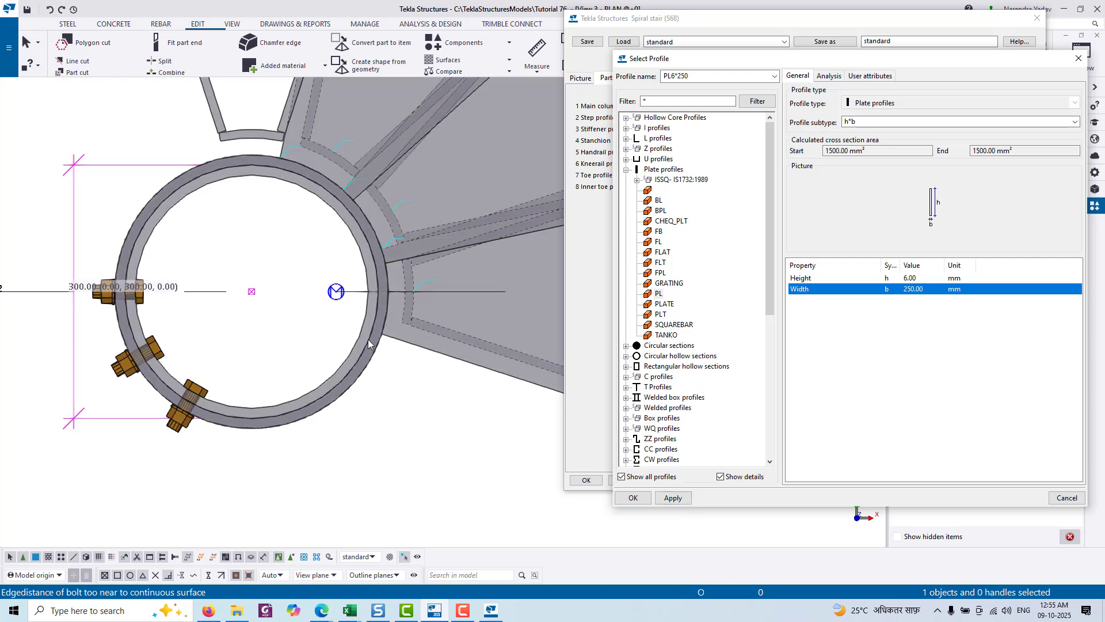
{"action": "left_click", "coordinate": [666, 502]}
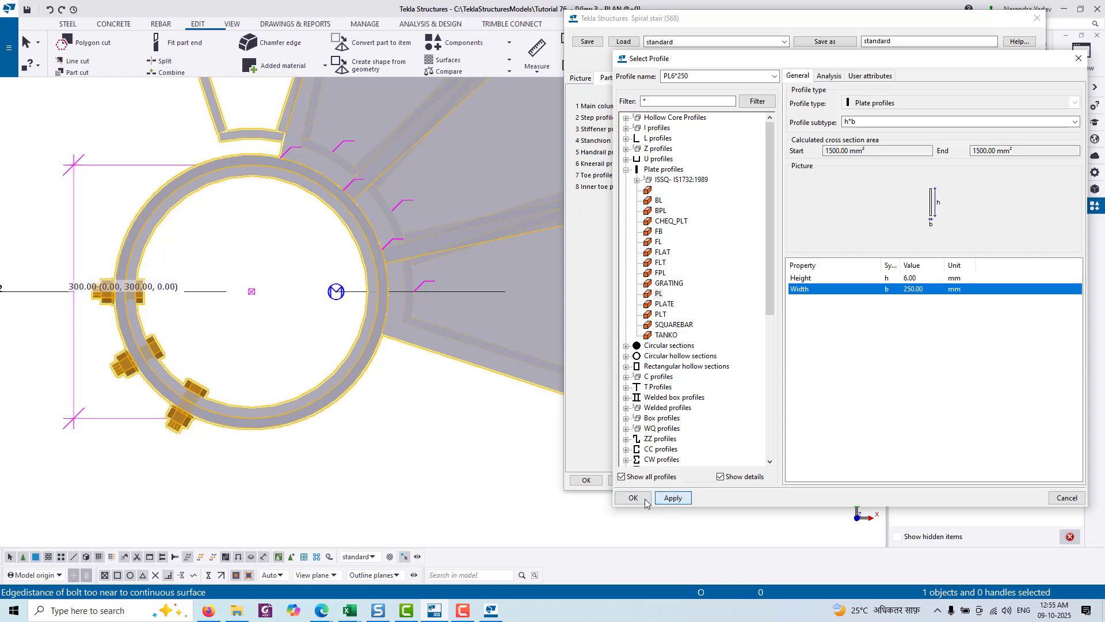
{"action": "left_click", "coordinate": [633, 498]}
{"action": "left_click", "coordinate": [667, 480]}
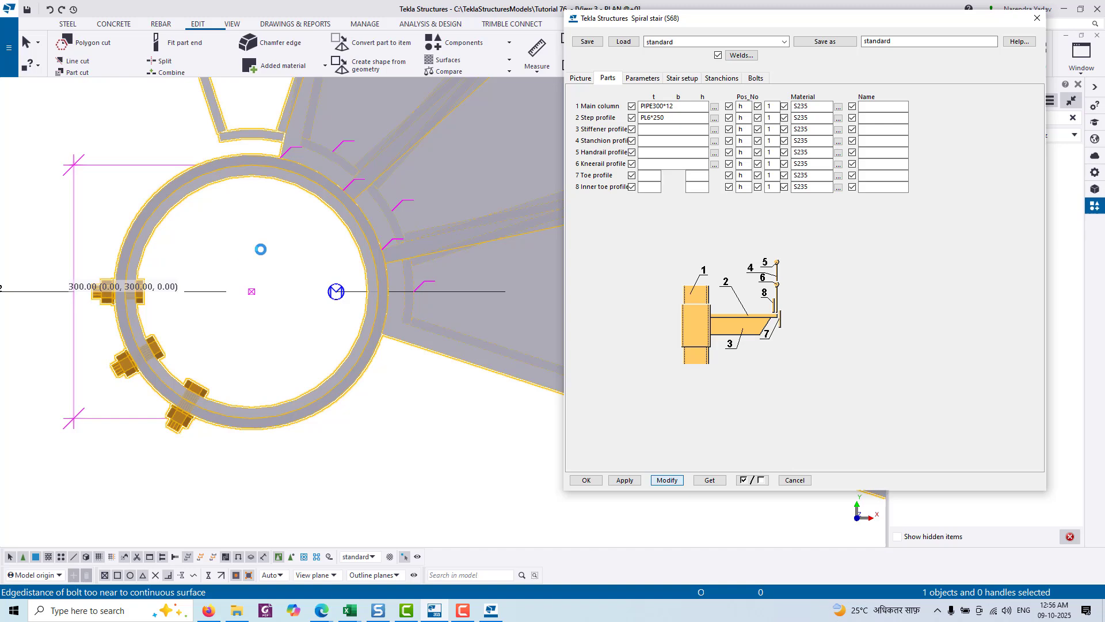
Step: Examine the modified stair and its lowest treads up close in the 3D view
{"action": "scroll", "coordinate": [213, 288], "scroll_direction": "down", "scroll_amount": 5}
{"action": "middle_click_drag", "start_coordinate": [336, 336], "coordinate": [338, 403]}
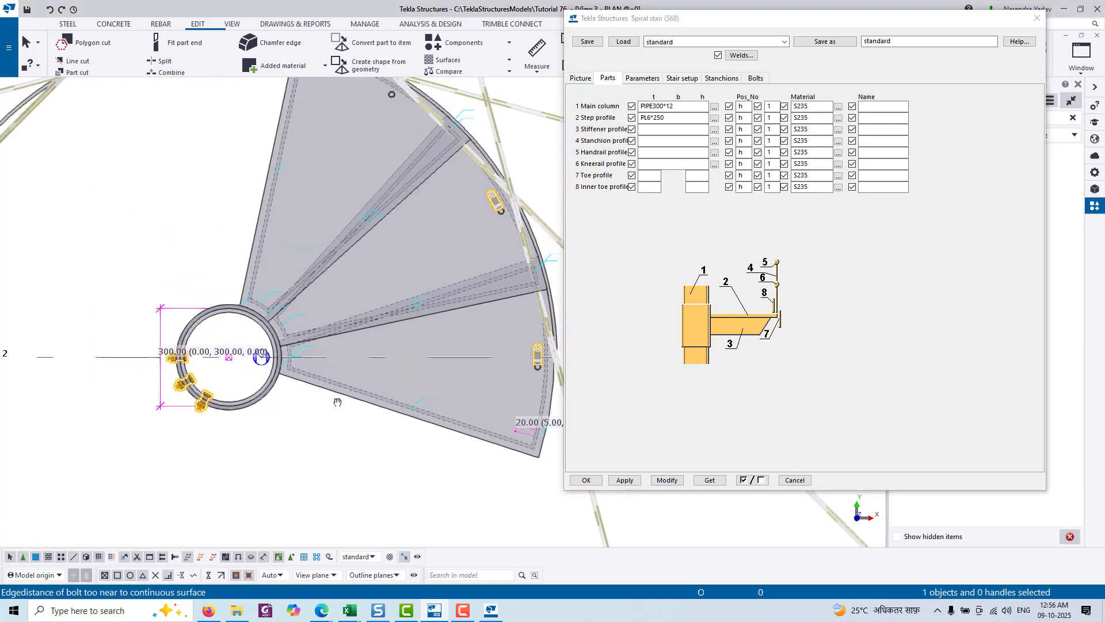
{"action": "key", "text": "ctrl+Tab"}
{"action": "middle_click_drag", "start_coordinate": [417, 431], "coordinate": [417, 348]}
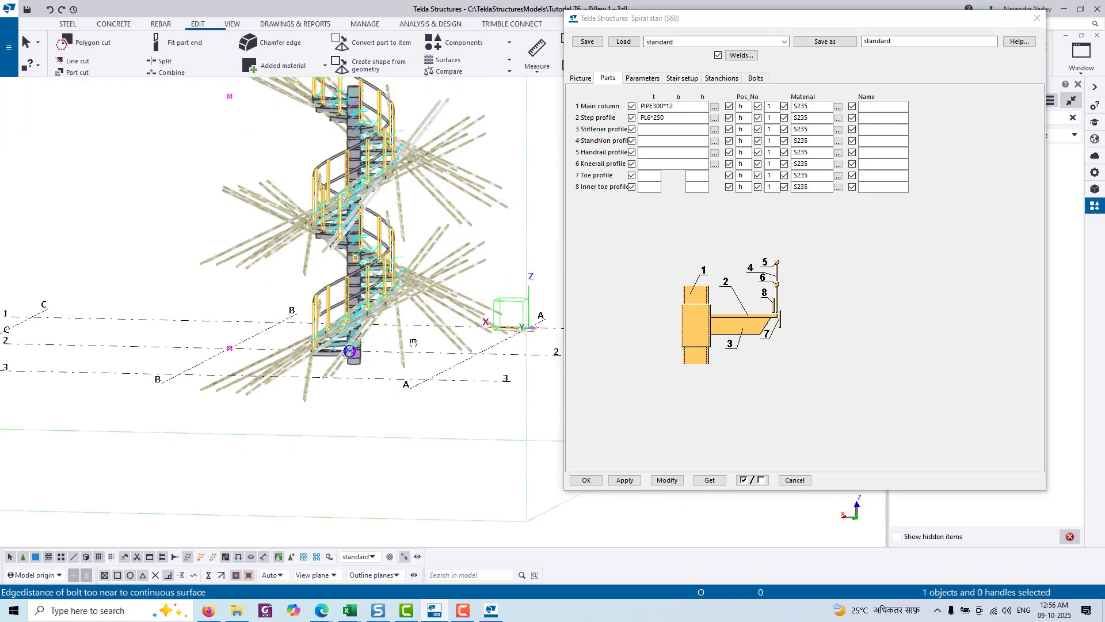
{"action": "right_click", "coordinate": [128, 192]}
{"action": "left_click", "coordinate": [173, 257]}
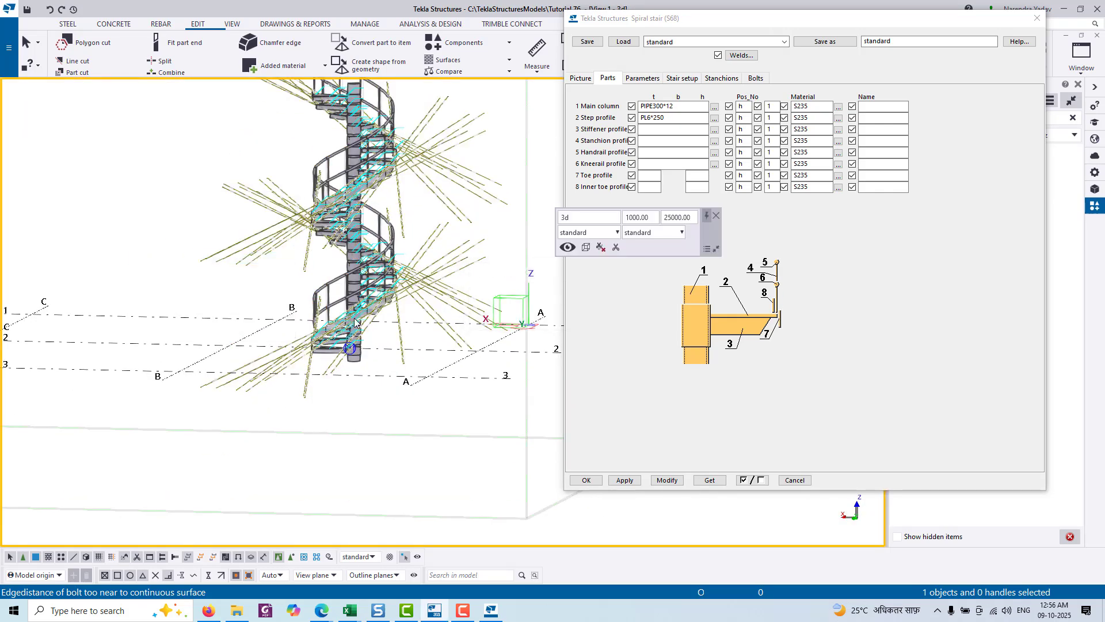
{"action": "scroll", "coordinate": [312, 328], "scroll_direction": "up", "scroll_amount": 6}
{"action": "middle_click_drag", "start_coordinate": [313, 329], "coordinate": [562, 345], "text": "ctrl"}
{"action": "middle_click_drag", "start_coordinate": [115, 402], "coordinate": [294, 441]}
{"action": "scroll", "coordinate": [363, 284], "scroll_direction": "up", "scroll_amount": 5}
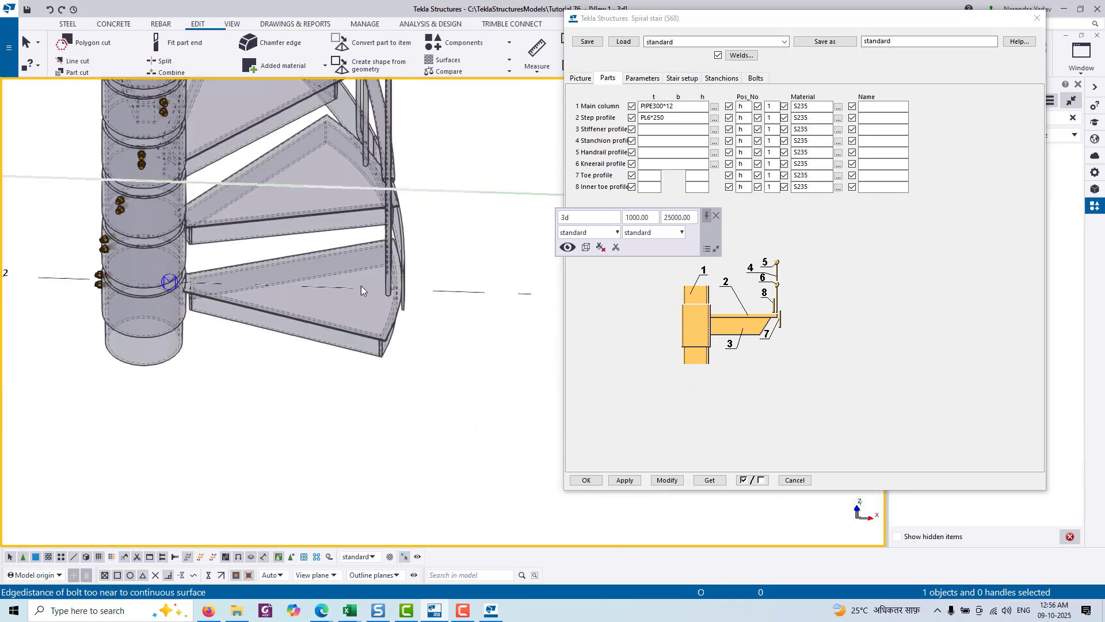
Step: Measure the thickness of the lowest tread's plate at its outer corner
{"action": "scroll", "coordinate": [391, 414], "scroll_direction": "up", "scroll_amount": 3}
{"action": "scroll", "coordinate": [412, 437], "scroll_direction": "up", "scroll_amount": 6}
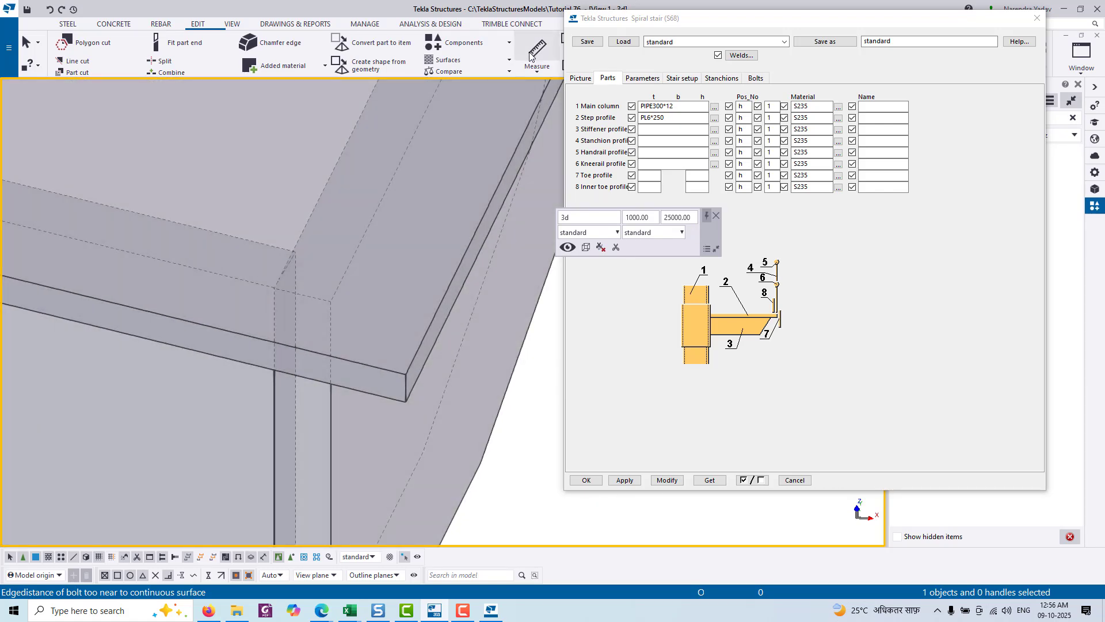
{"action": "left_click", "coordinate": [531, 56]}
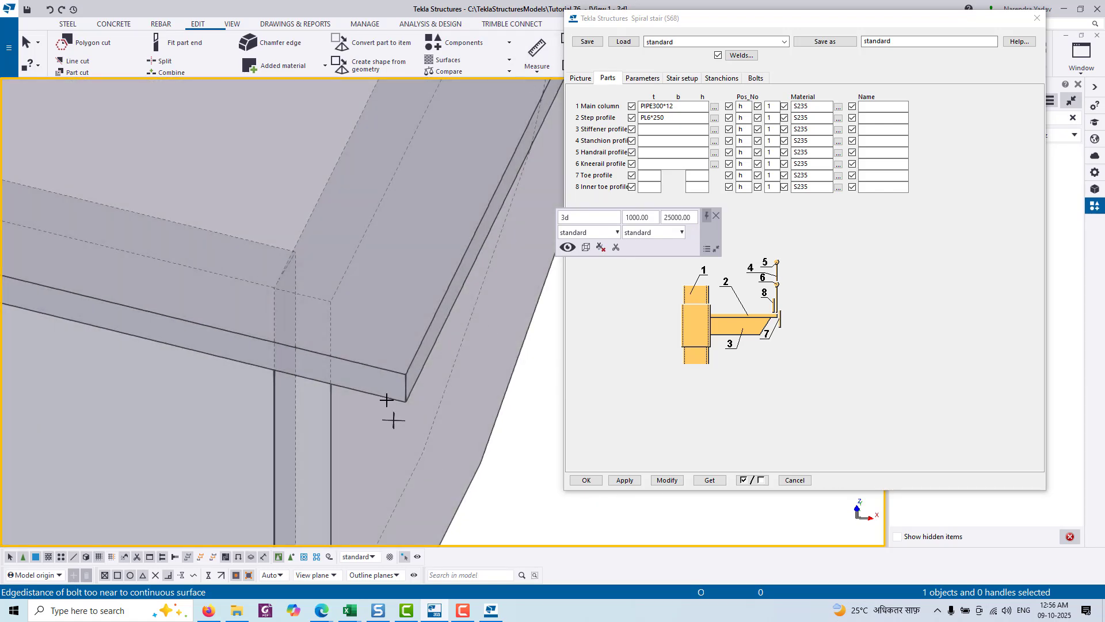
{"action": "left_click", "coordinate": [406, 401]}
{"action": "left_click", "coordinate": [406, 375]}
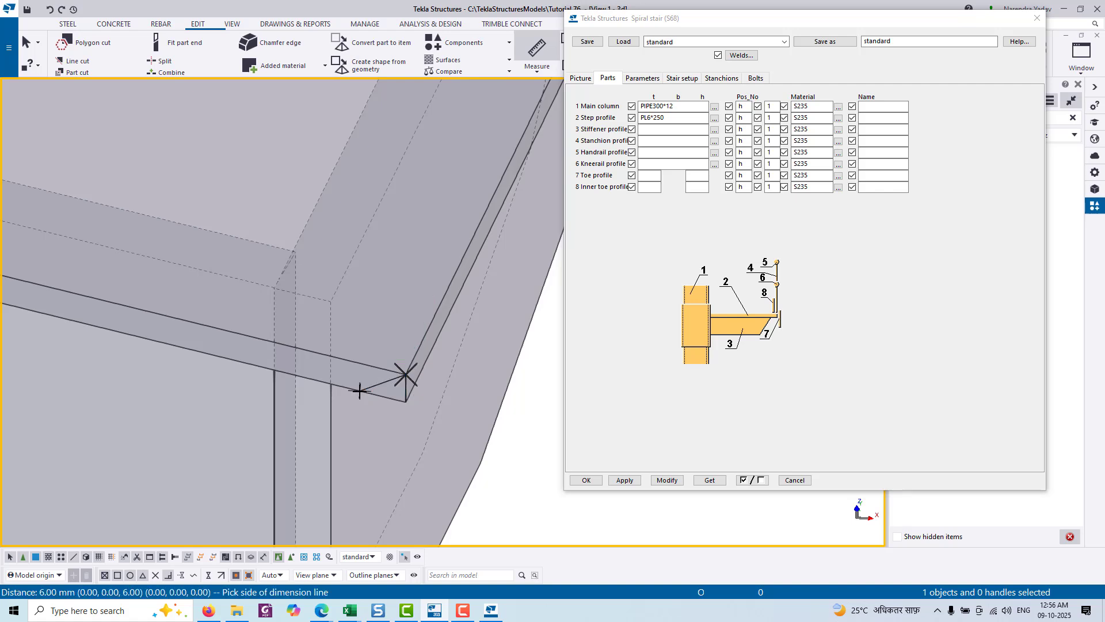
{"action": "left_click", "coordinate": [368, 381]}
{"action": "right_click", "coordinate": [375, 309]}
{"action": "left_click", "coordinate": [395, 315]}
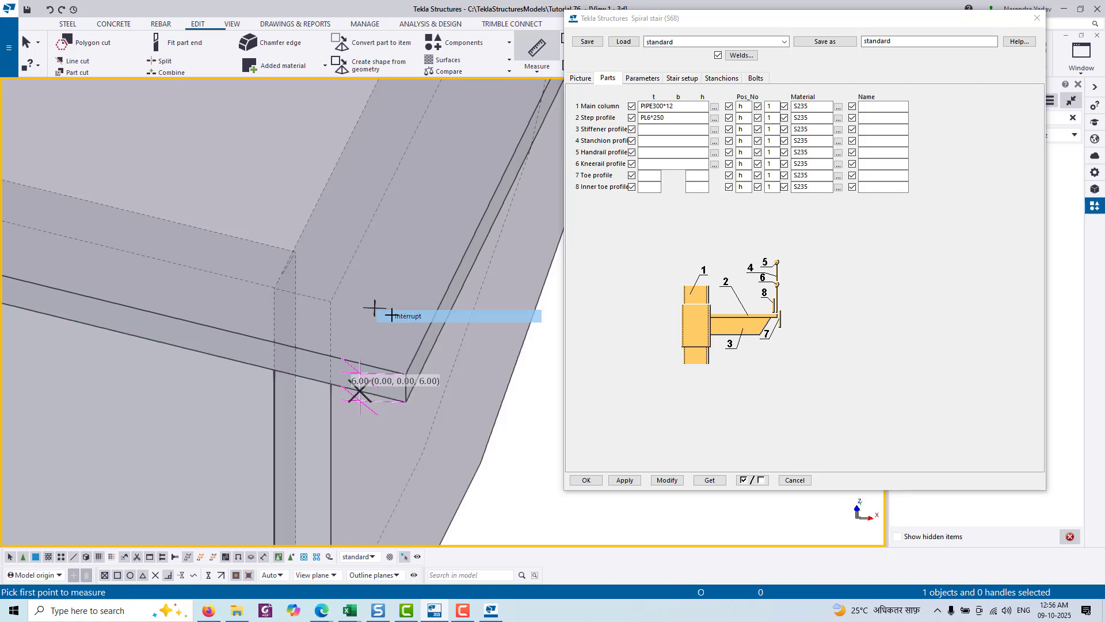
{"action": "scroll", "coordinate": [403, 391], "scroll_direction": "down", "scroll_amount": 2}
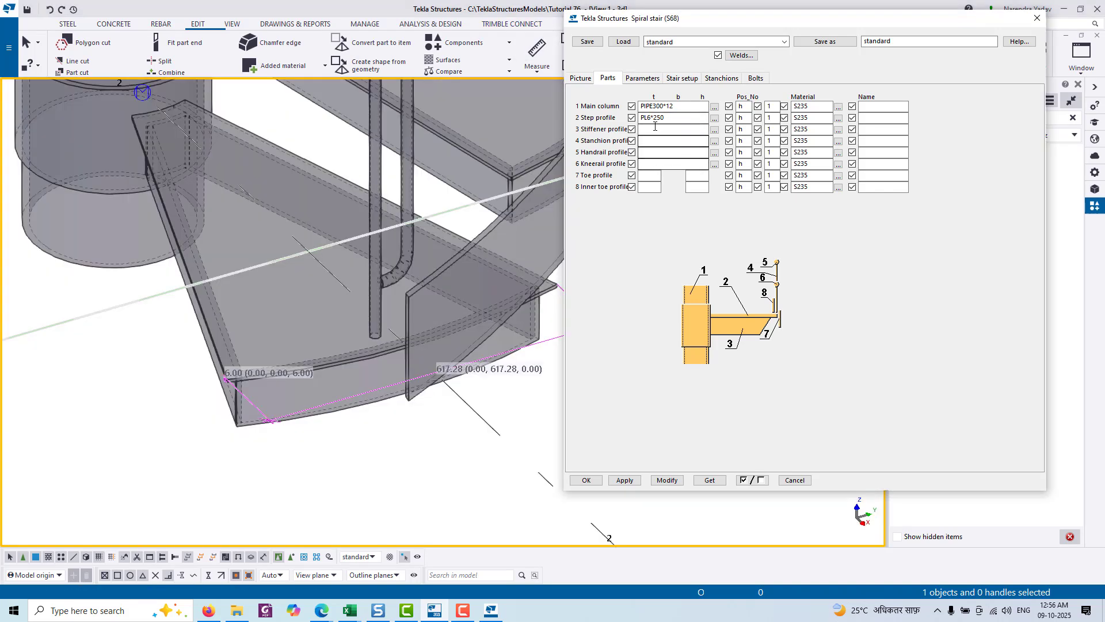
Step: Set the stiffener profile to PL6*75 and apply the change to the spiral stair
{"action": "left_click", "coordinate": [655, 127]}
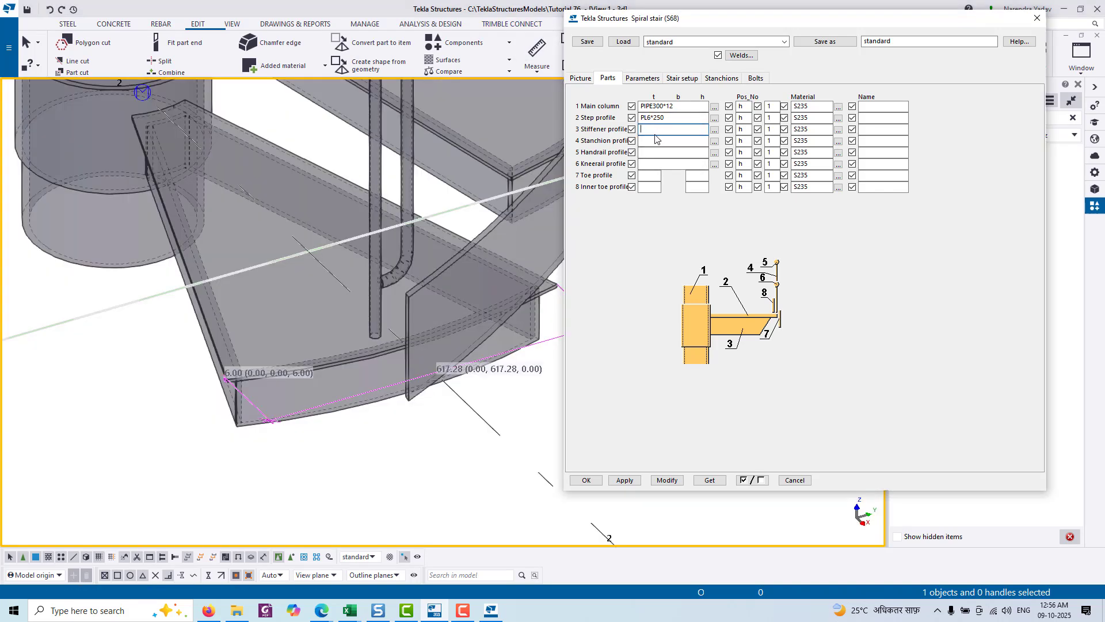
{"action": "left_click_drag", "start_coordinate": [666, 119], "coordinate": [571, 118]}
{"action": "left_click", "coordinate": [662, 130]}
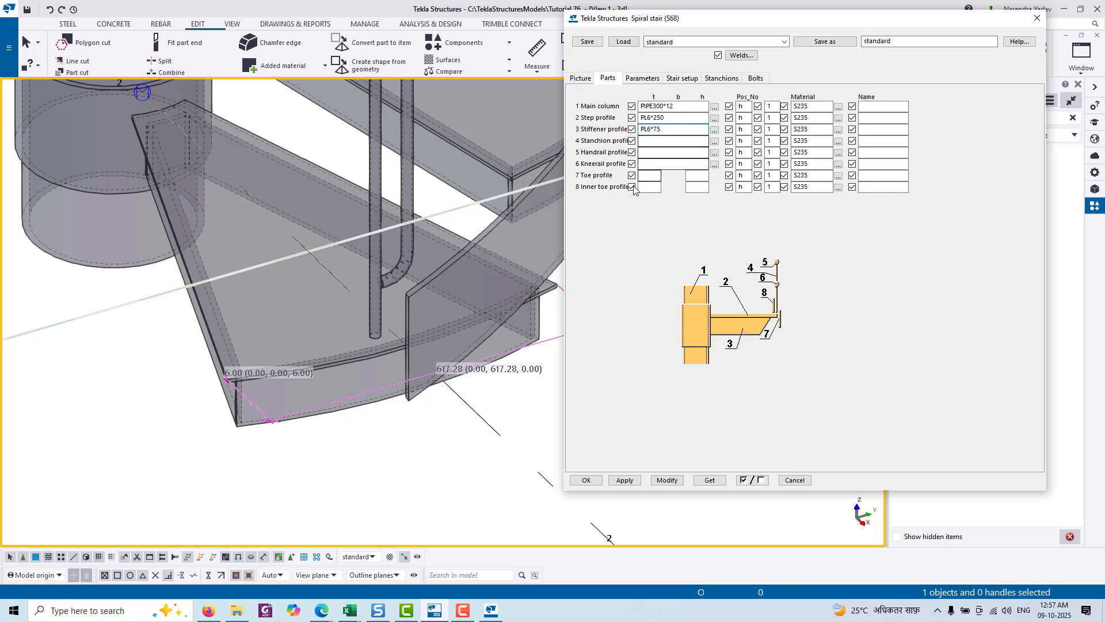
{"action": "left_click", "coordinate": [667, 480]}
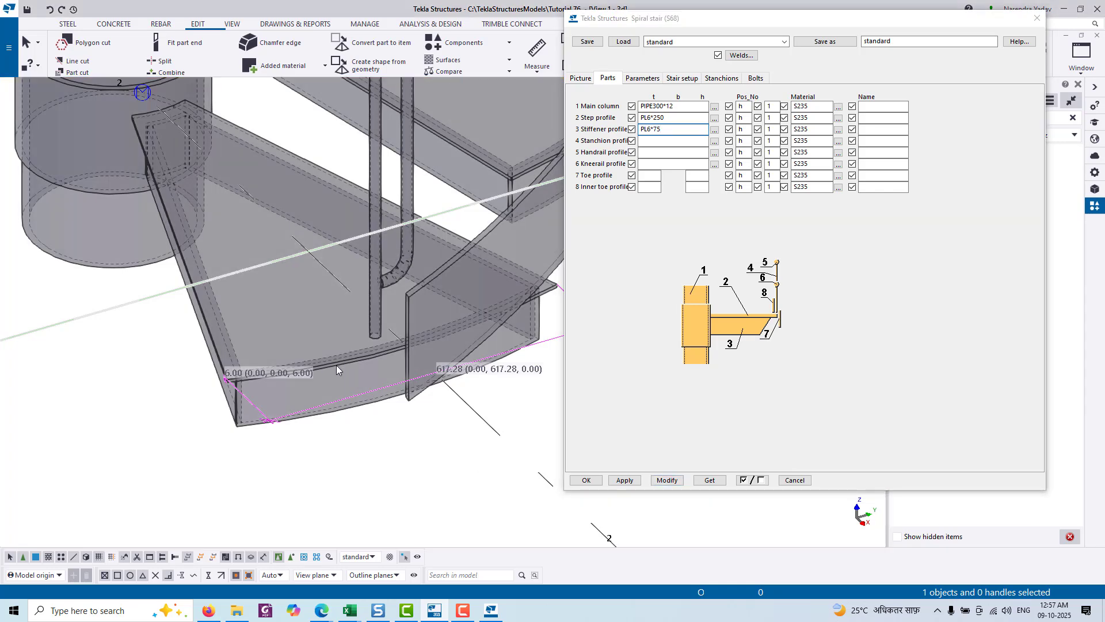
{"action": "left_click", "coordinate": [667, 480]}
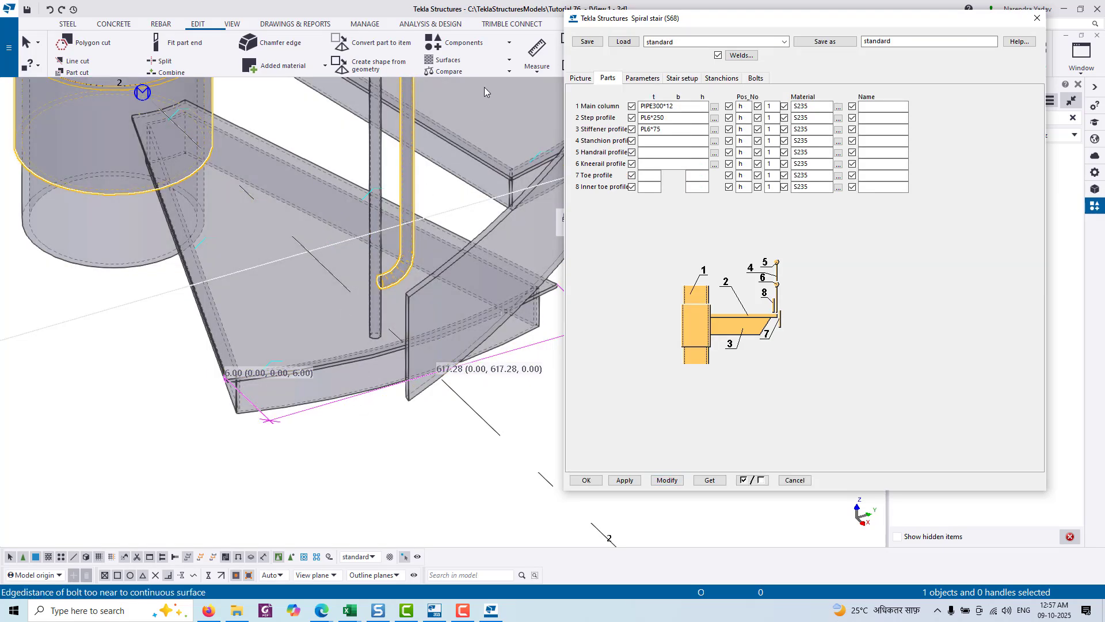
Step: Measure the height of the lowest tread's stiffener plate at its outer corner, from bottom edge to tread underside
{"action": "left_click", "coordinate": [537, 51]}
{"action": "middle_click_drag", "start_coordinate": [407, 370], "coordinate": [341, 292]}
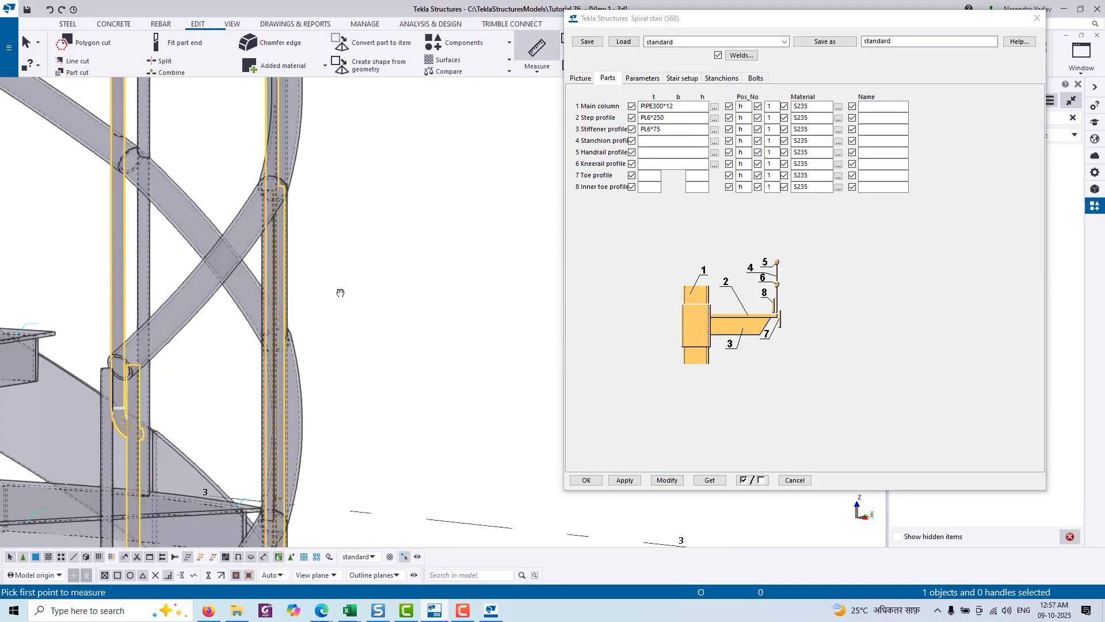
{"action": "middle_click_drag", "start_coordinate": [386, 435], "coordinate": [397, 139]}
{"action": "middle_click_drag", "start_coordinate": [349, 438], "coordinate": [427, 248]}
{"action": "middle_click_drag", "start_coordinate": [351, 422], "coordinate": [395, 173]}
{"action": "scroll", "coordinate": [205, 293], "scroll_direction": "up", "scroll_amount": 6}
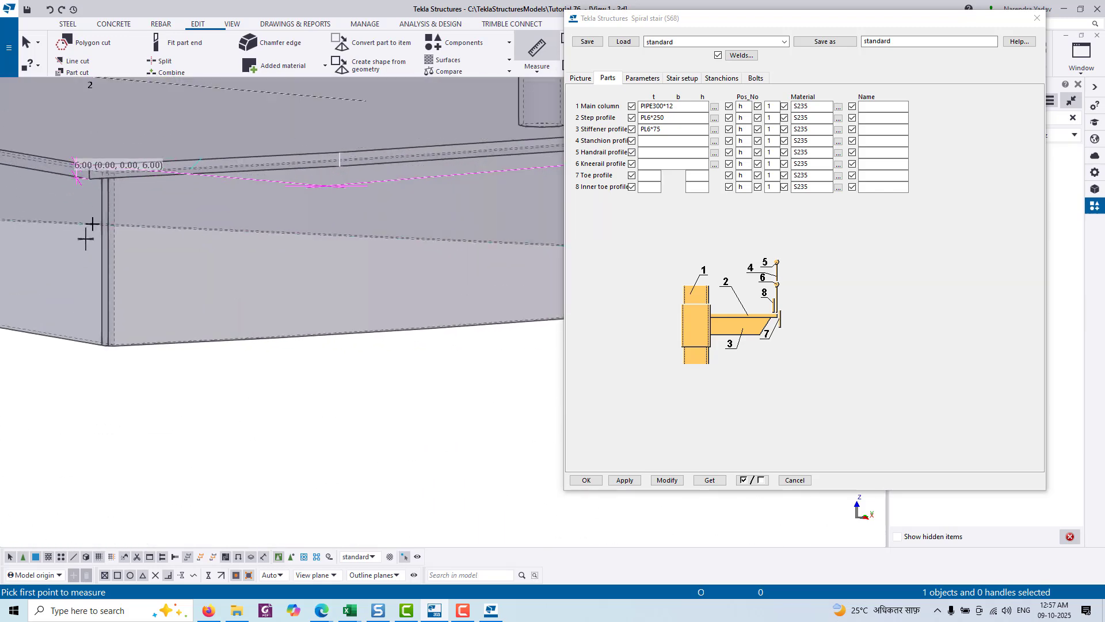
{"action": "scroll", "coordinate": [85, 239], "scroll_direction": "up", "scroll_amount": 2}
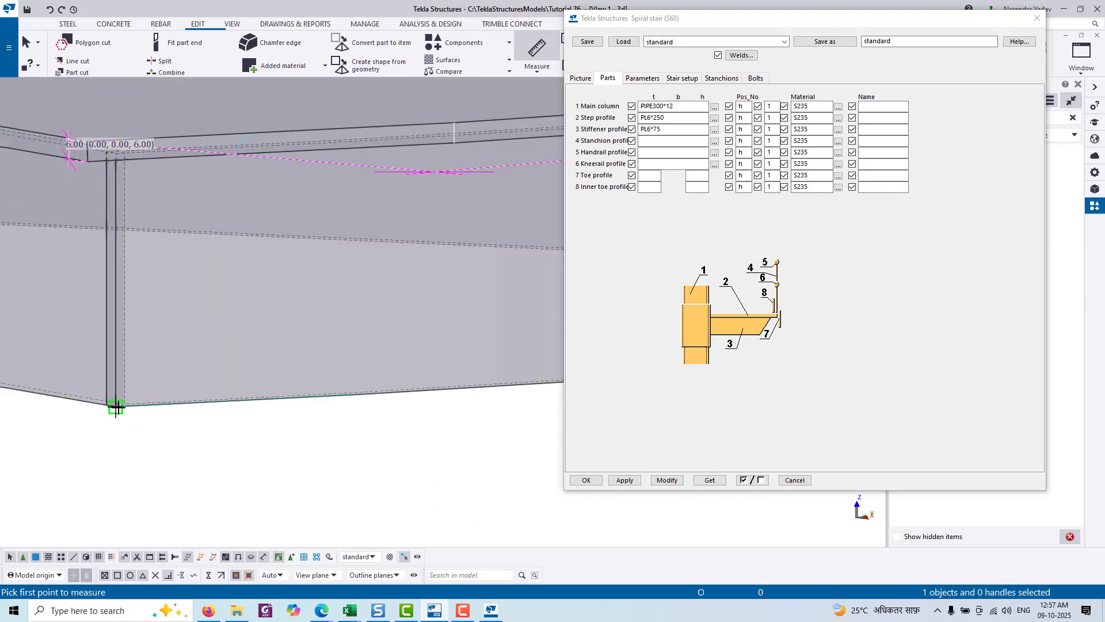
{"action": "left_click", "coordinate": [123, 392]}
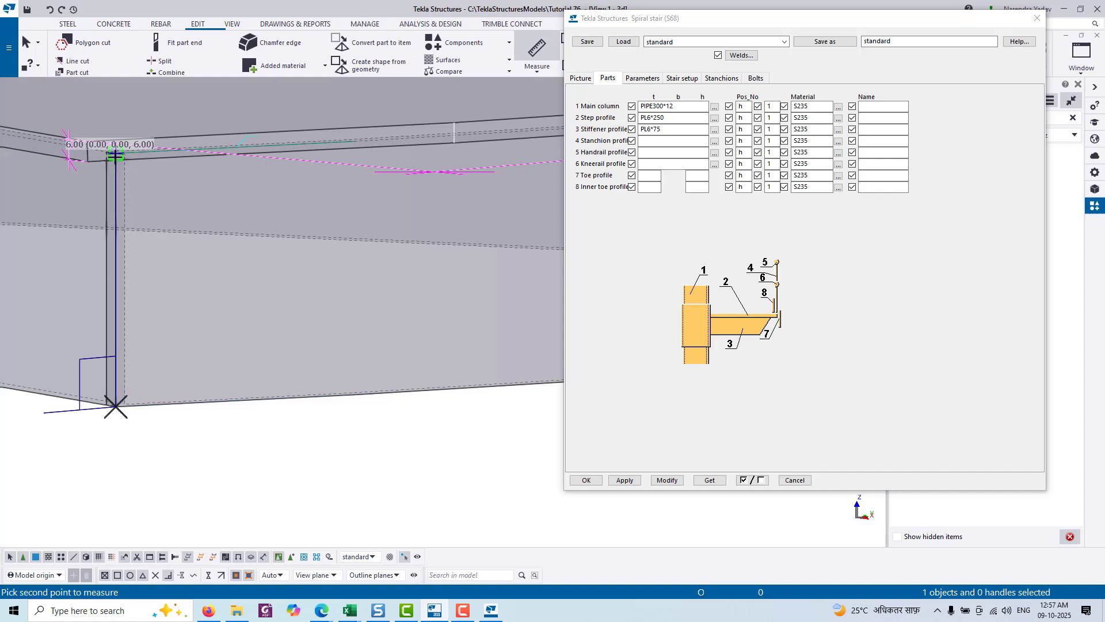
{"action": "left_click", "coordinate": [116, 156]}
{"action": "left_click", "coordinate": [357, 464]}
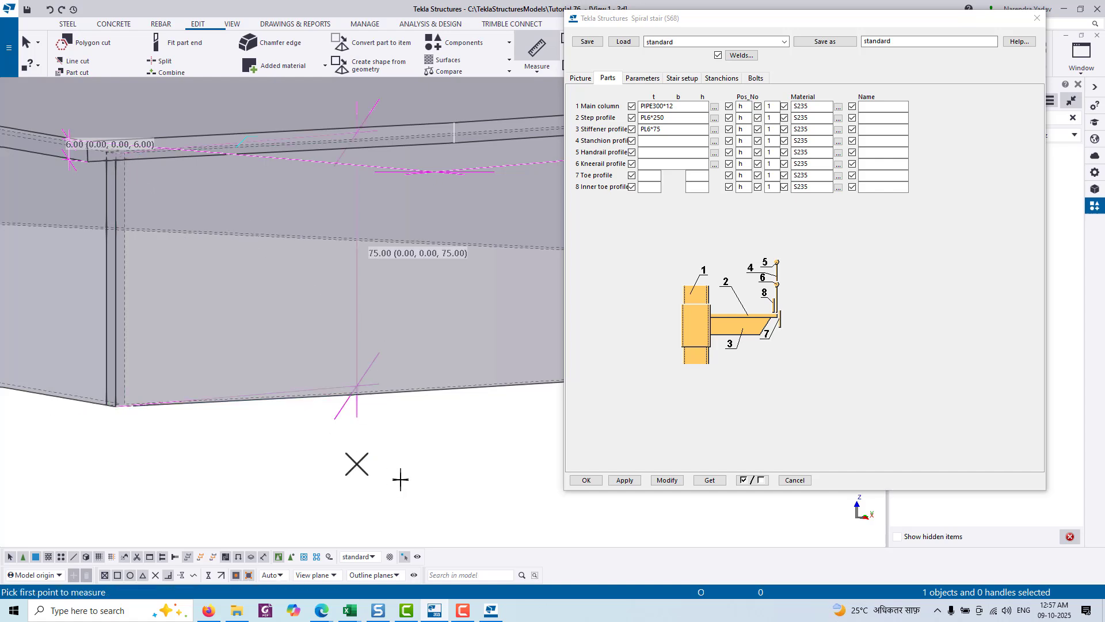
{"action": "right_click", "coordinate": [279, 233]}
{"action": "left_click", "coordinate": [303, 237]}
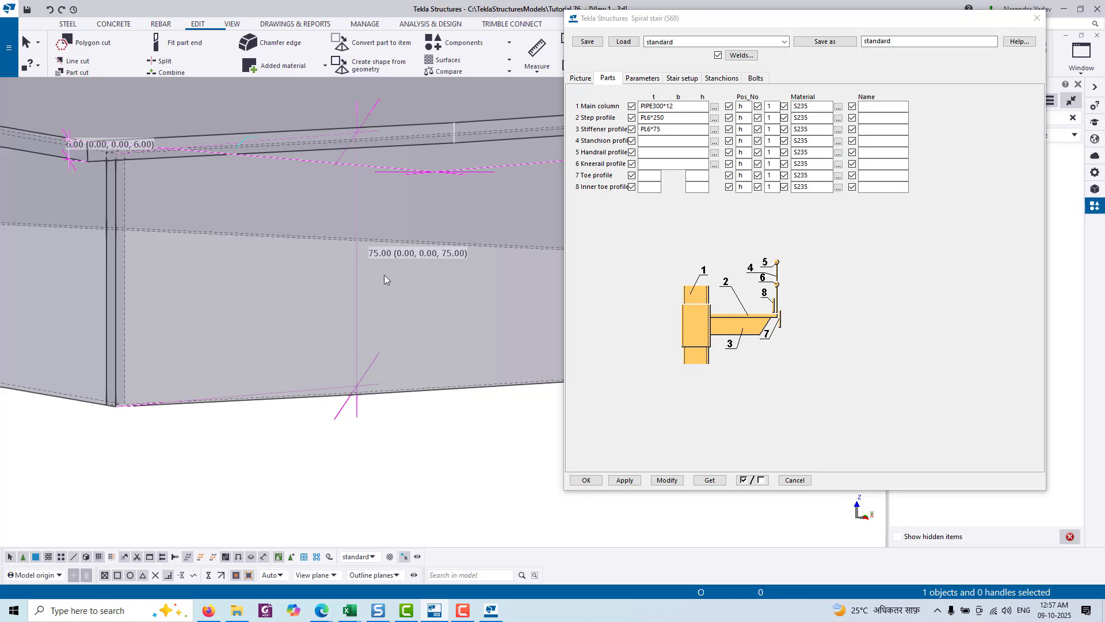
Step: Choose the single-post type for the first stanchion in the stair's stanchion settings
{"action": "scroll", "coordinate": [395, 326], "scroll_direction": "down", "scroll_amount": 10}
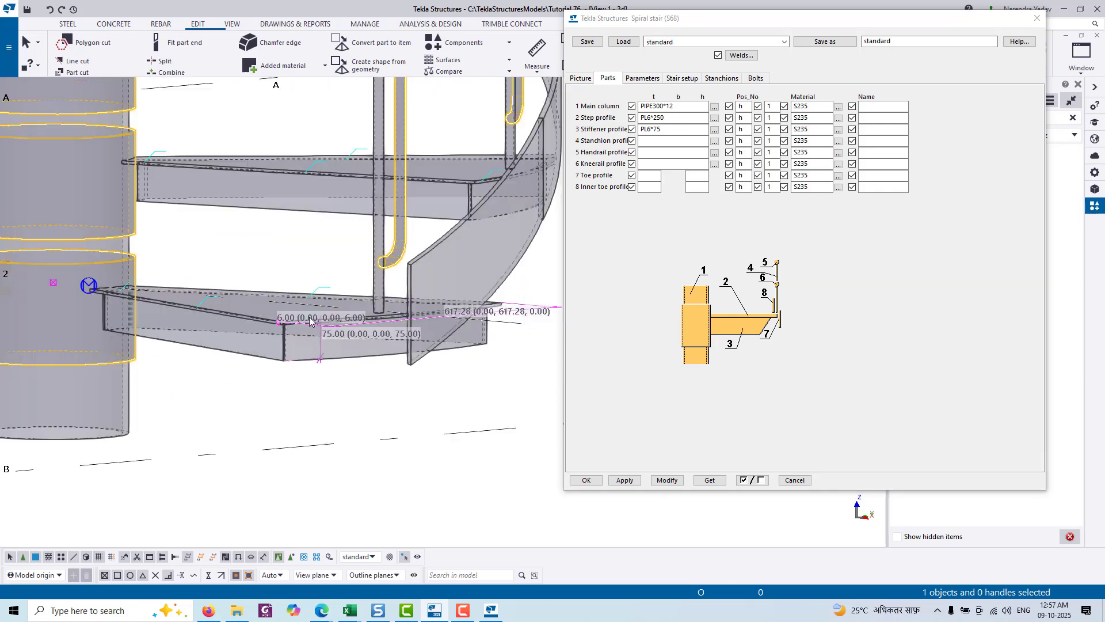
{"action": "middle_click_drag", "start_coordinate": [374, 316], "coordinate": [274, 322], "text": "ctrl"}
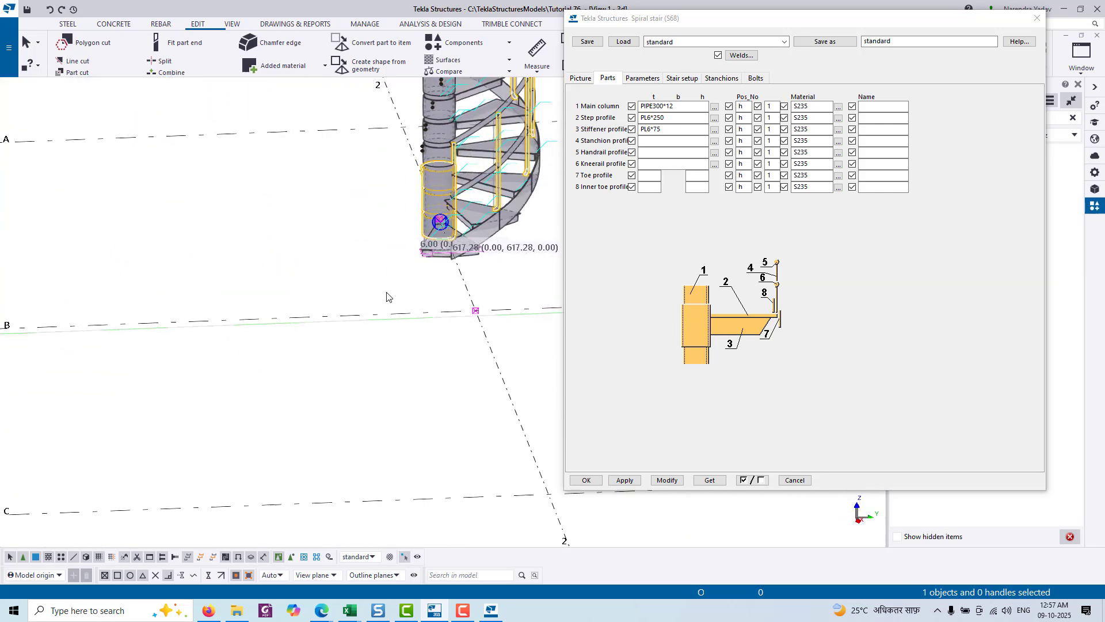
{"action": "middle_click_drag", "start_coordinate": [466, 295], "coordinate": [433, 383]}
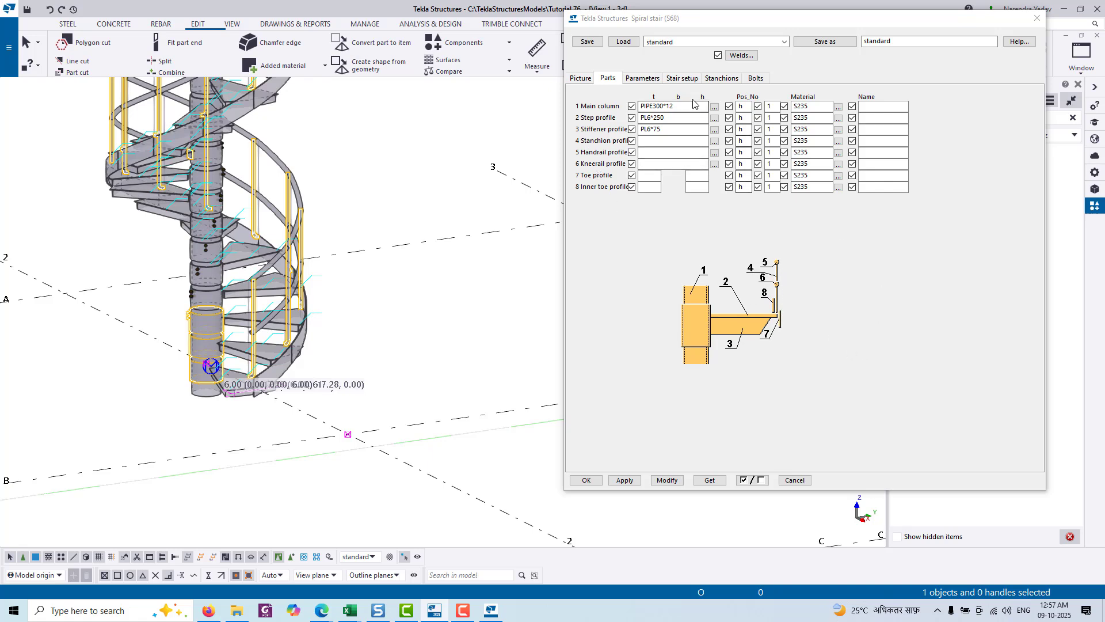
{"action": "left_click", "coordinate": [721, 78]}
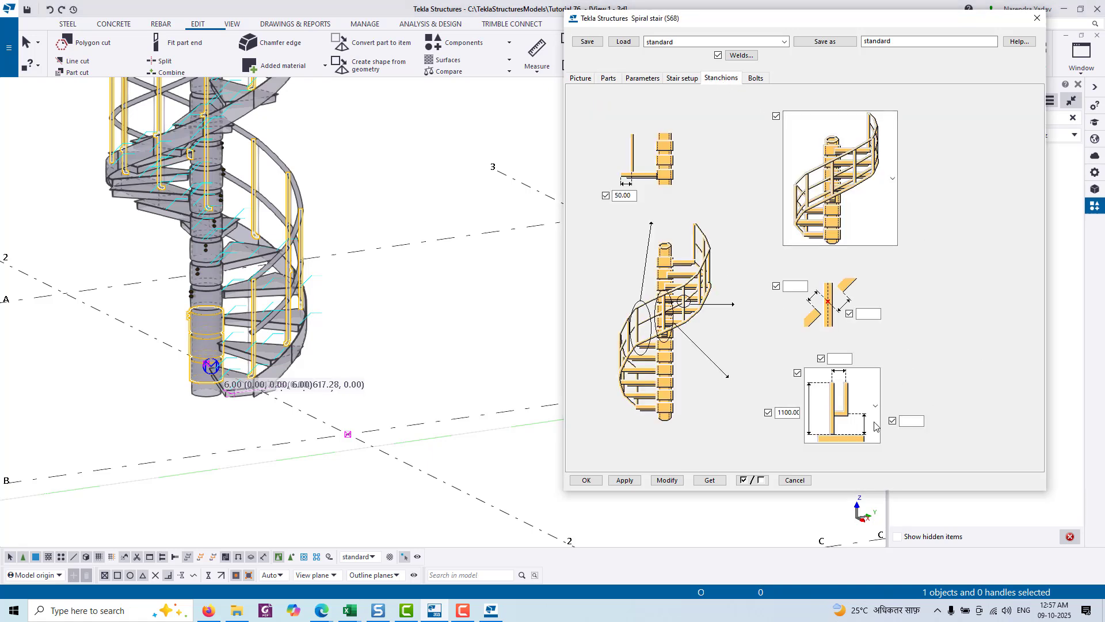
{"action": "left_click", "coordinate": [874, 424]}
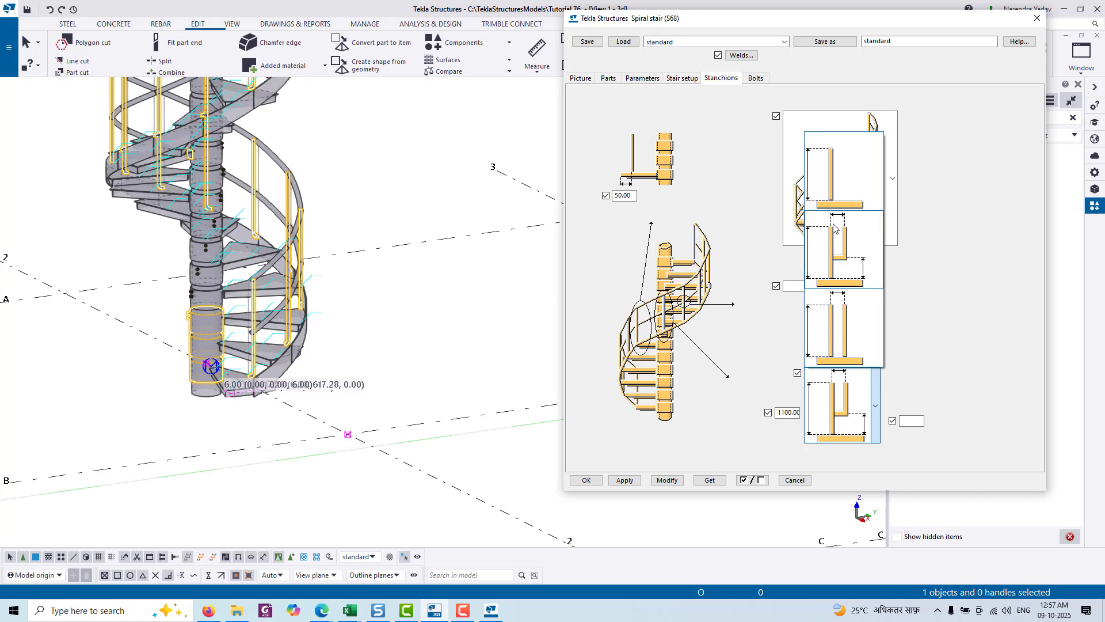
{"action": "left_click", "coordinate": [847, 181]}
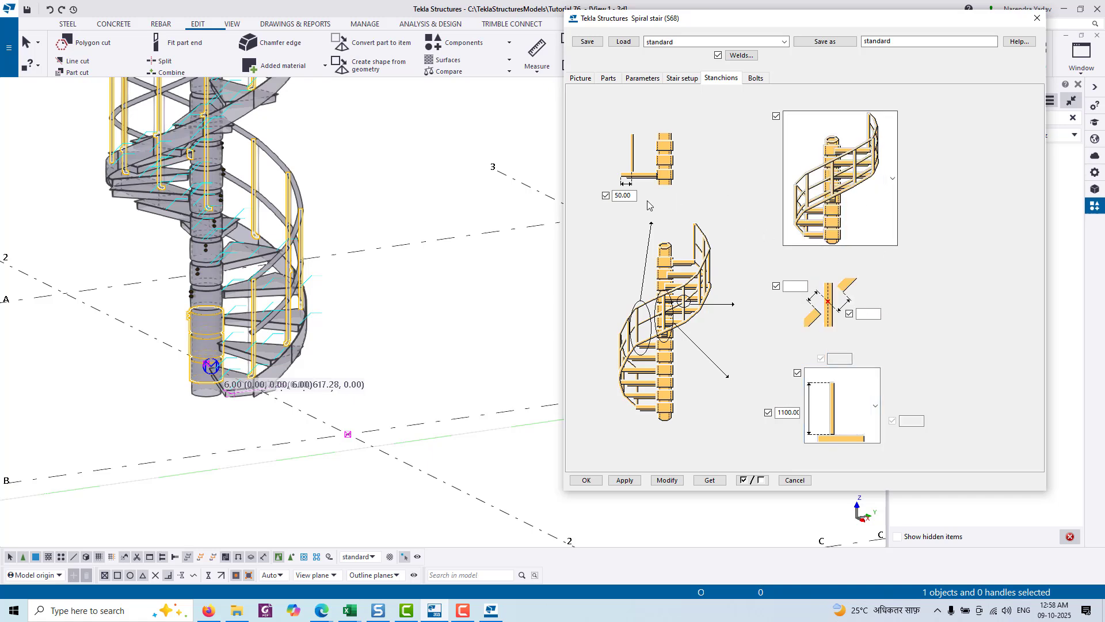
Step: Set the stanchion's distance from the tread edge to 25 mm and both rail gaps at the stanchion to 0
{"action": "left_click_drag", "start_coordinate": [633, 196], "coordinate": [573, 194]}
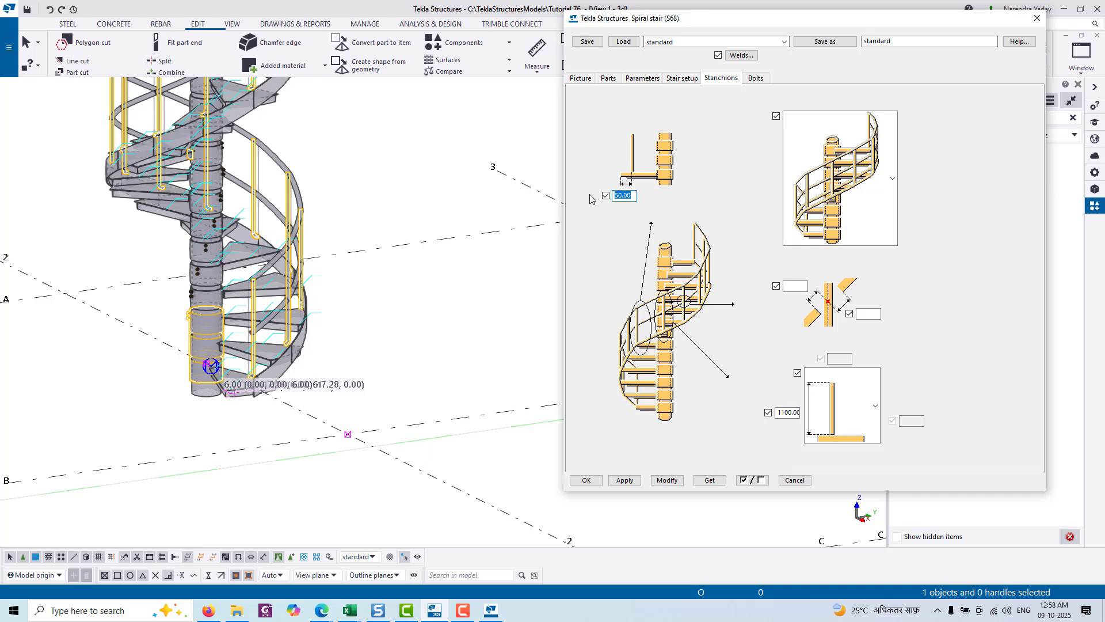
{"action": "type", "text": "25"}
{"action": "left_click", "coordinate": [869, 314]}
{"action": "type", "text": "0"}
{"action": "left_click", "coordinate": [794, 286]}
{"action": "type", "text": "0"}
Step: Set the stanchion height to 1000 mm and apply the stanchion settings to the stair
{"action": "left_click", "coordinate": [779, 412]}
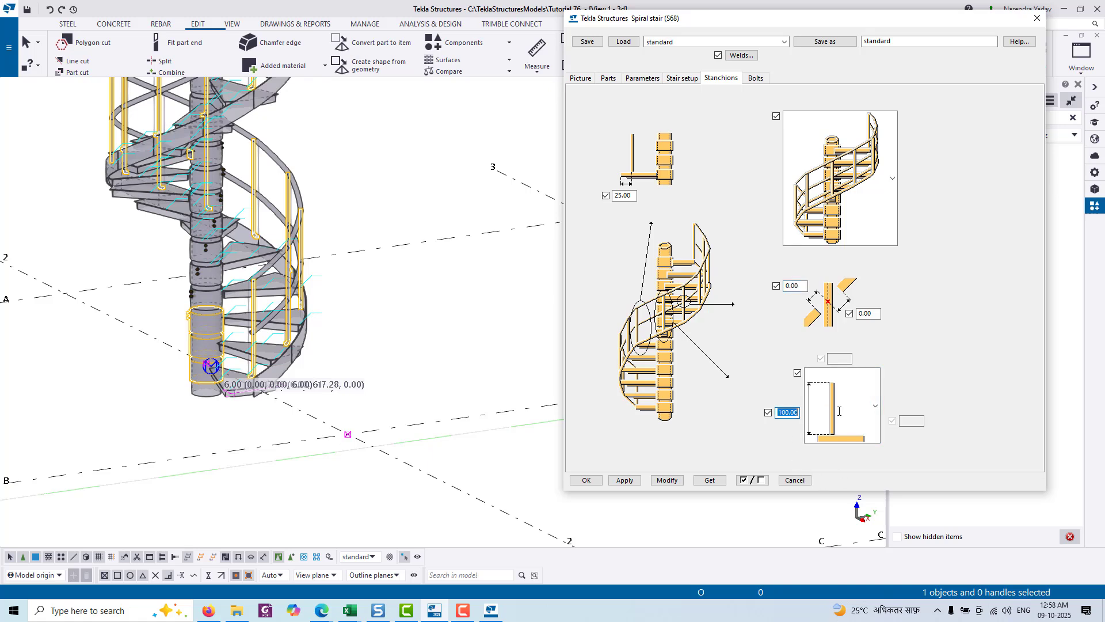
{"action": "type", "text": "1"}
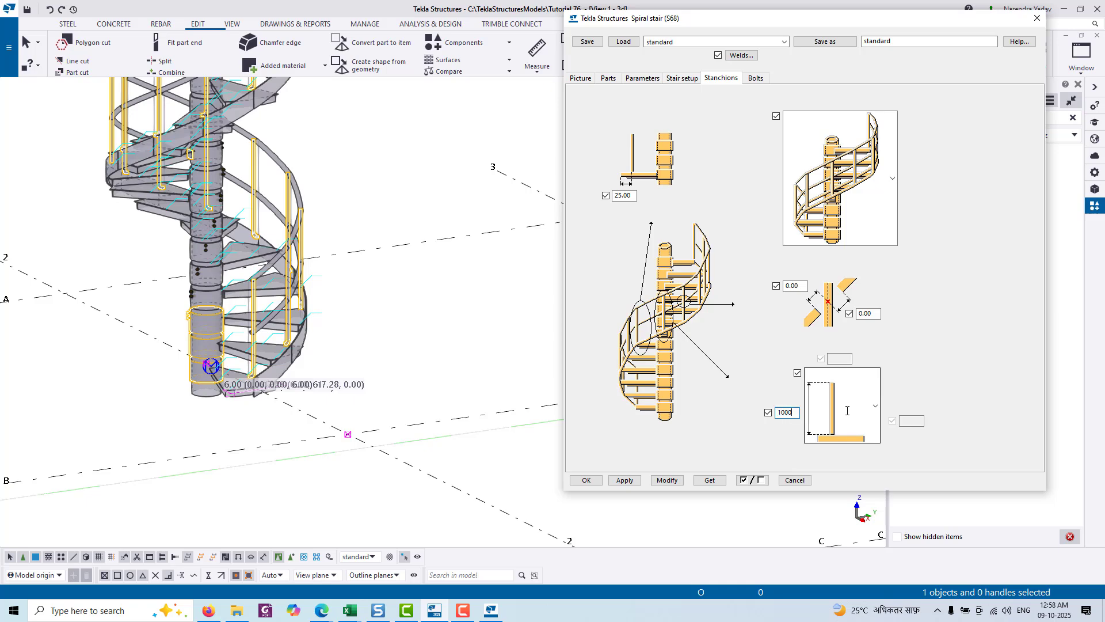
{"action": "left_click", "coordinate": [675, 480]}
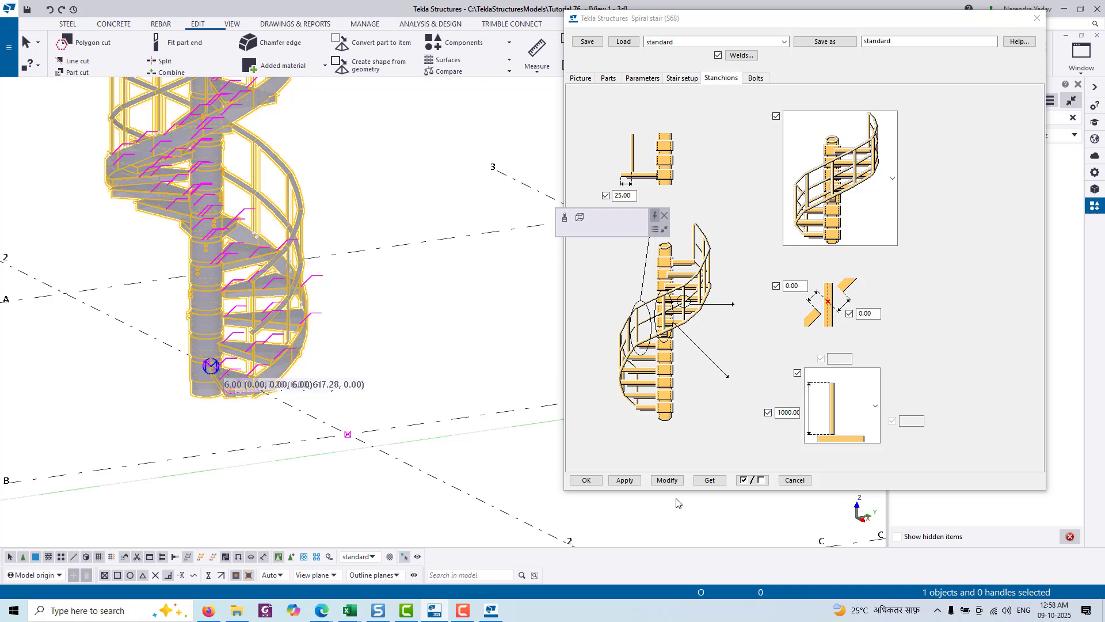
{"action": "left_click", "coordinate": [677, 483]}
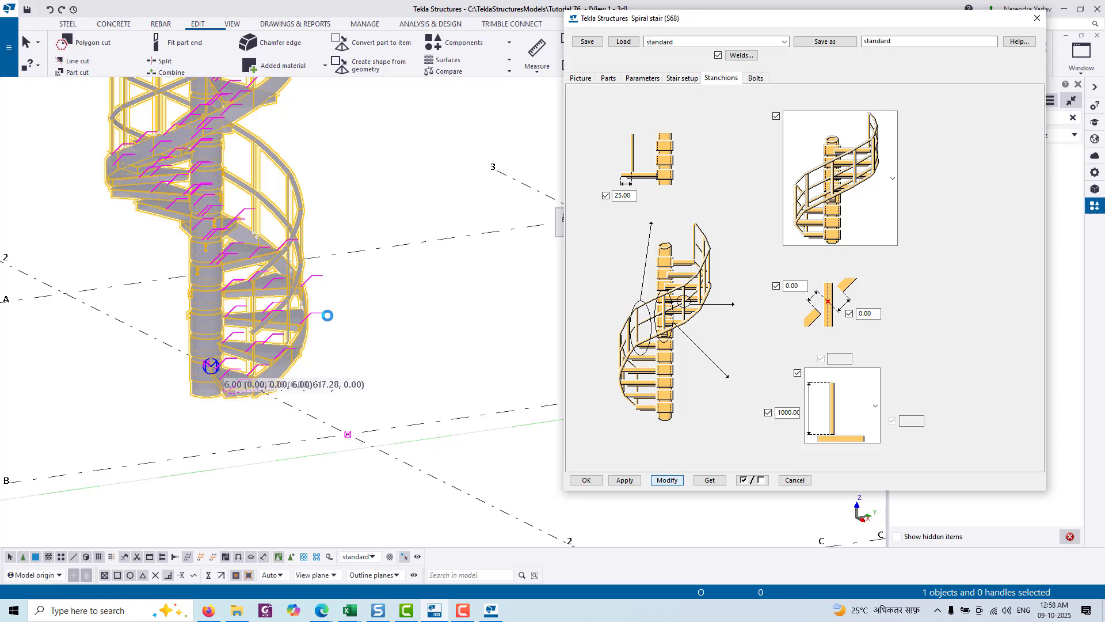
Step: Open the profile catalog for the stanchion profile and examine the stair's stanchions and rails up close
{"action": "middle_click_drag", "start_coordinate": [407, 317], "coordinate": [304, 363]}
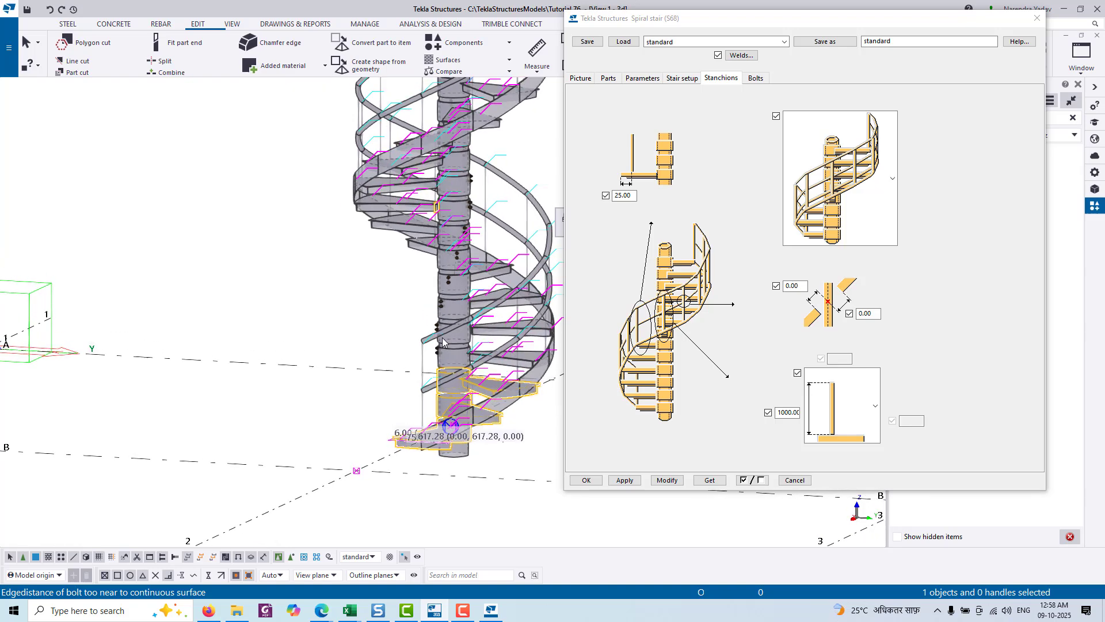
{"action": "middle_click_drag", "start_coordinate": [549, 352], "coordinate": [449, 379]}
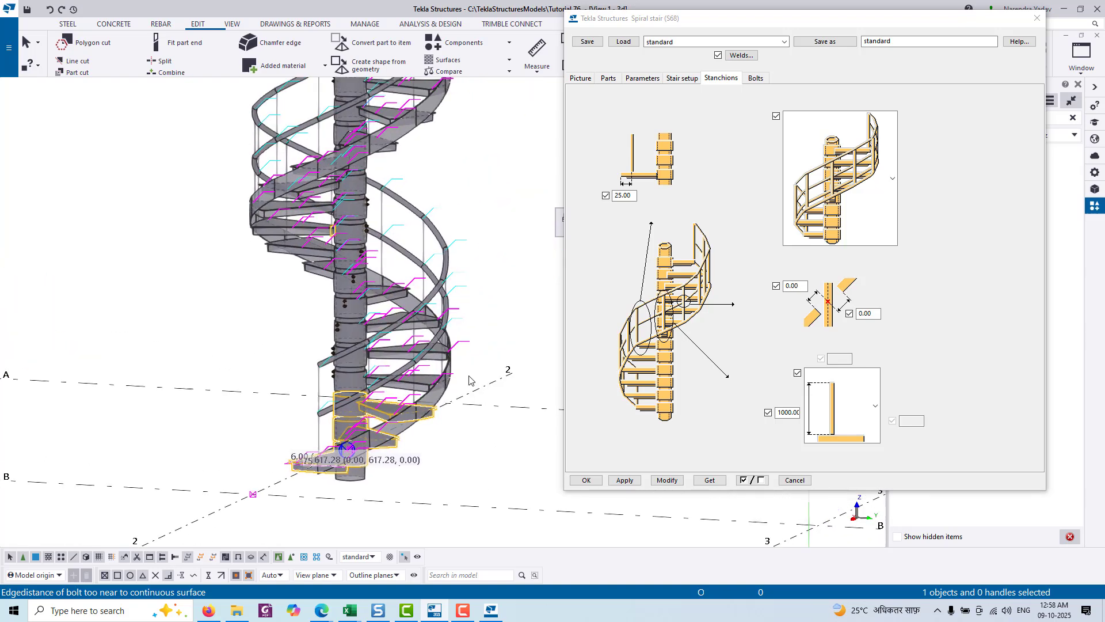
{"action": "left_click", "coordinate": [607, 78]}
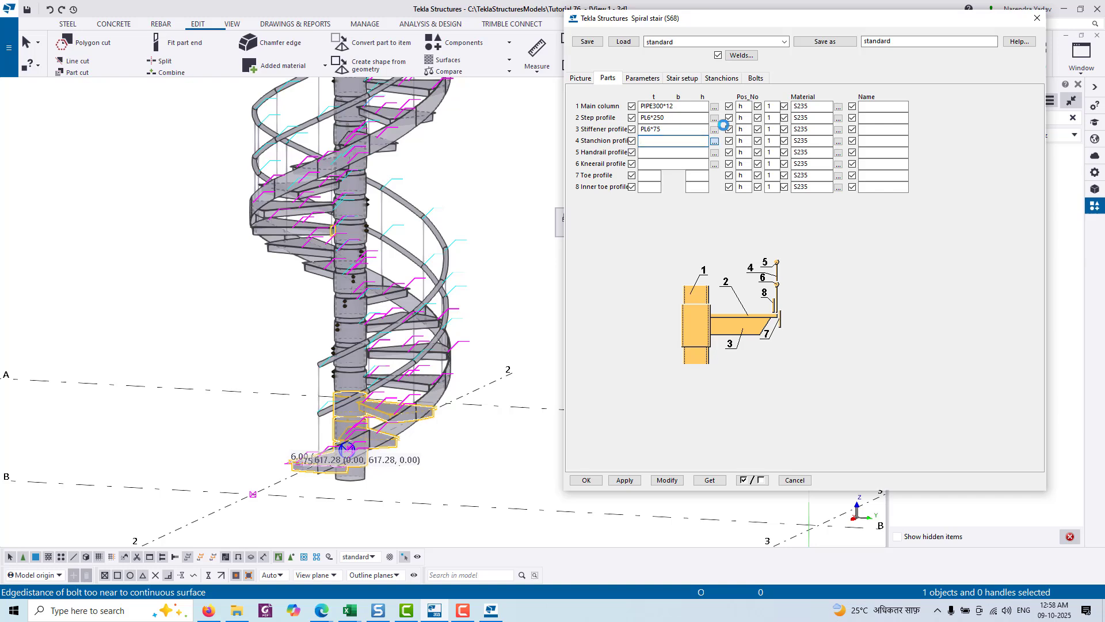
{"action": "left_click", "coordinate": [714, 118]}
{"action": "left_click_drag", "start_coordinate": [895, 55], "coordinate": [353, 49]}
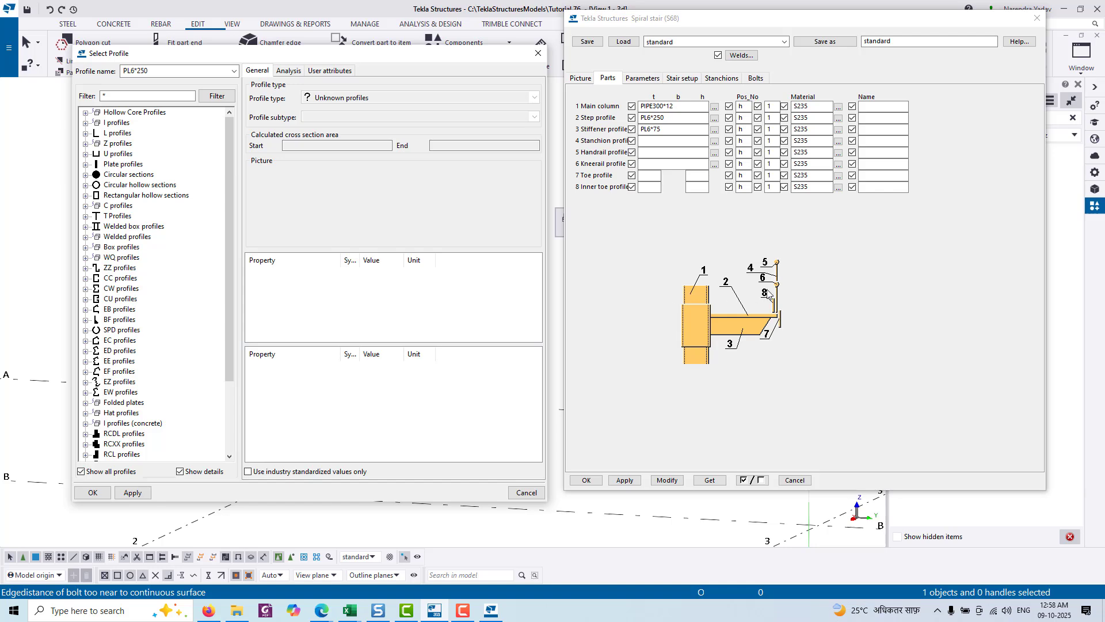
{"action": "left_click_drag", "start_coordinate": [406, 52], "coordinate": [825, 73]}
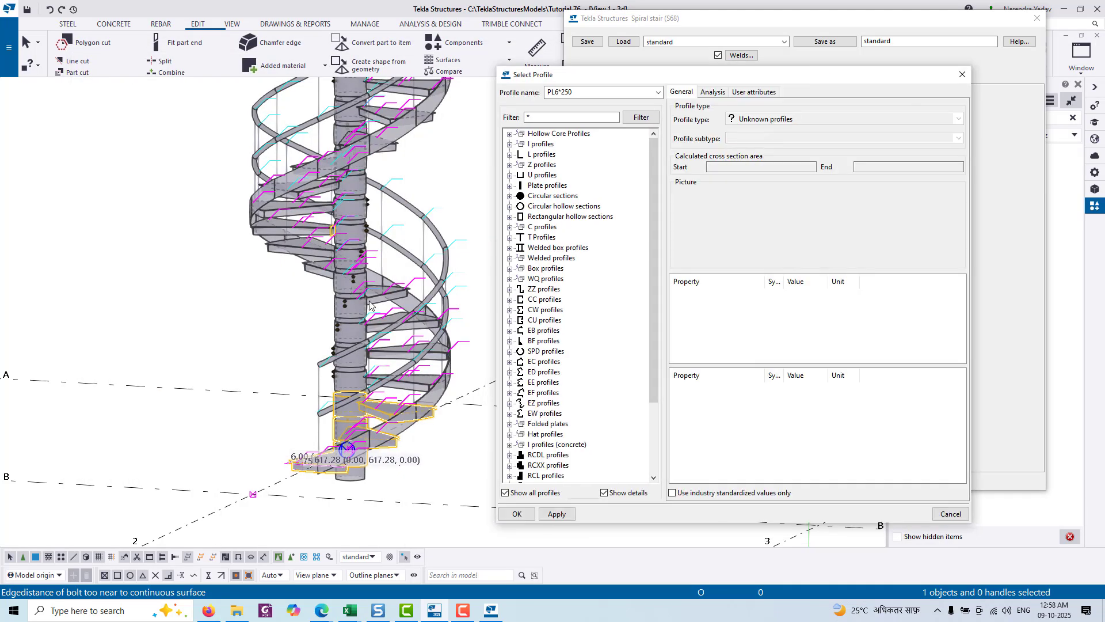
{"action": "scroll", "coordinate": [346, 288], "scroll_direction": "down", "scroll_amount": 3}
{"action": "scroll", "coordinate": [346, 288], "scroll_direction": "down", "scroll_amount": 3}
{"action": "mouse_move", "coordinate": [346, 287]}
{"action": "middle_mouse_down", "text": "ctrl"}
{"action": "mouse_move", "coordinate": [426, 288]}
{"action": "mouse_move", "coordinate": [335, 287]}
{"action": "middle_mouse_up", "text": "ctrl"}
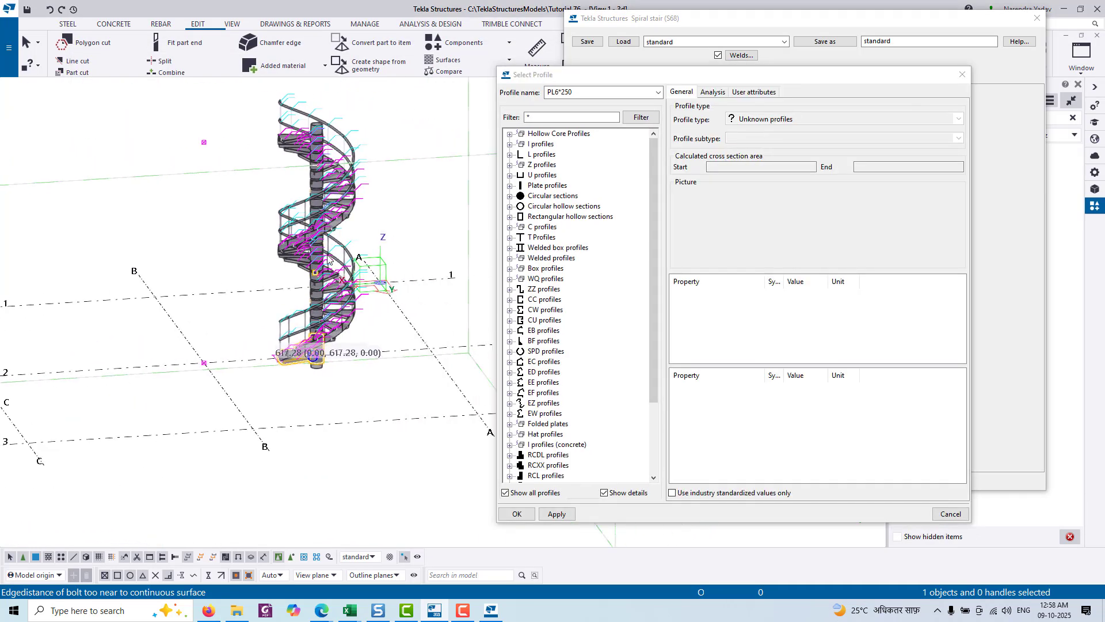
{"action": "scroll", "coordinate": [335, 285], "scroll_direction": "up", "scroll_amount": 4}
{"action": "scroll", "coordinate": [335, 286], "scroll_direction": "up", "scroll_amount": 10}
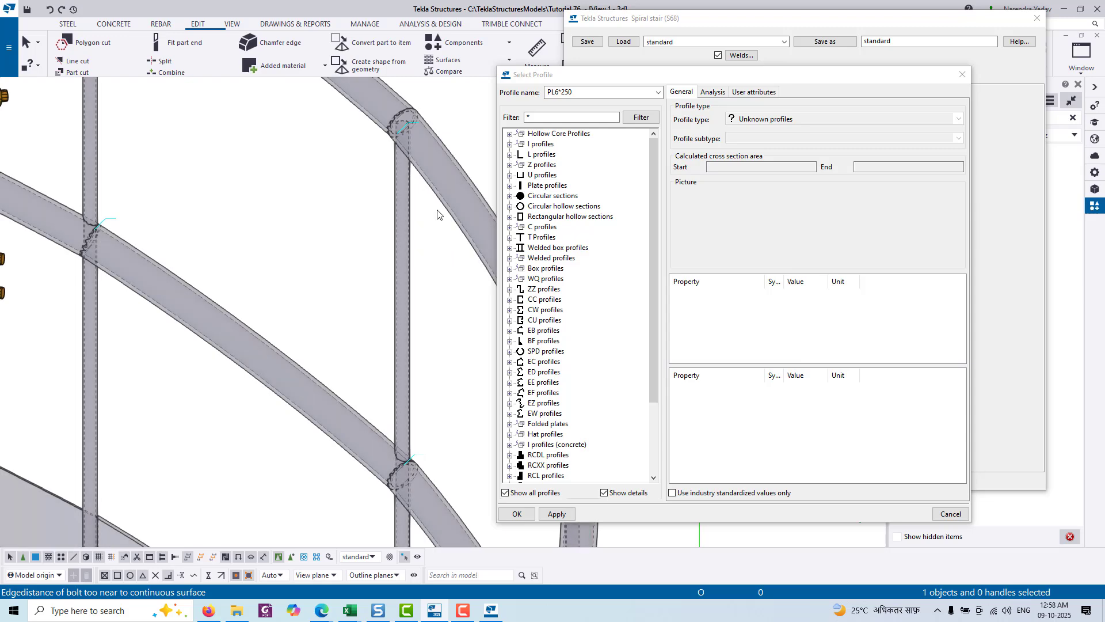
Step: Choose a PIPE circular hollow section with a diameter of 50 mm and a plate thickness of 2.5 mm
{"action": "left_click", "coordinate": [509, 207]}
{"action": "left_click", "coordinate": [546, 280]}
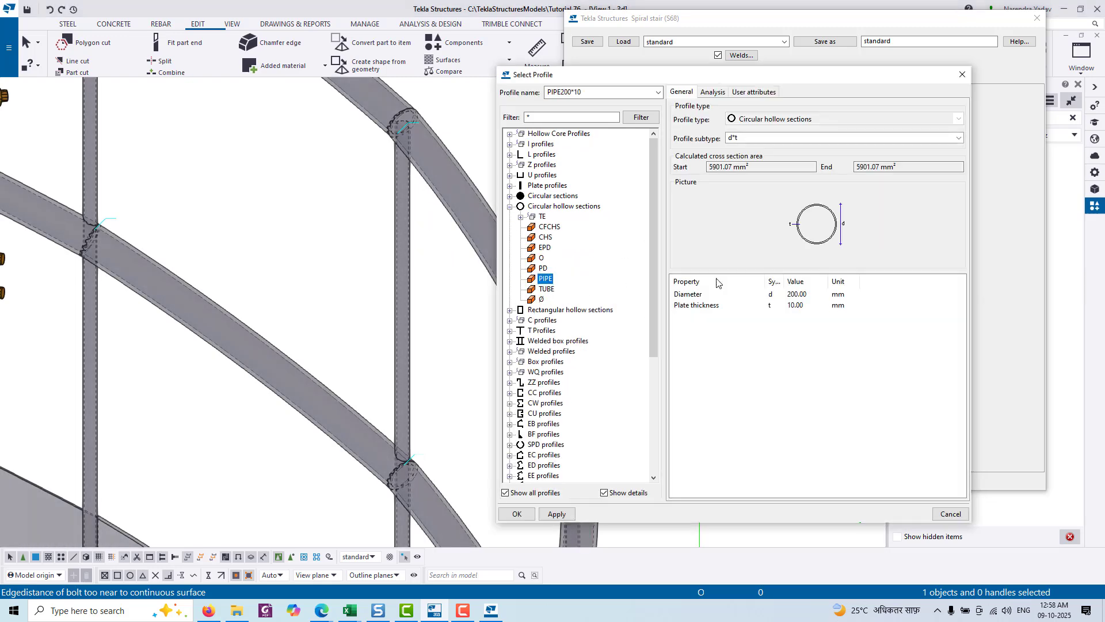
{"action": "left_click", "coordinate": [816, 299]}
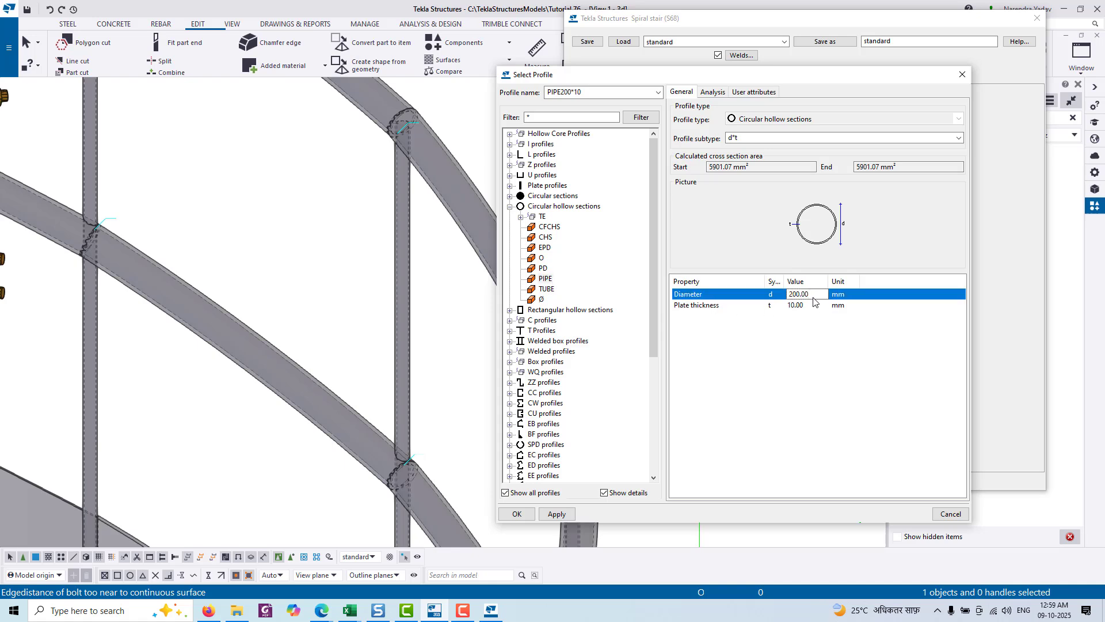
{"action": "left_click_drag", "start_coordinate": [813, 298], "coordinate": [760, 298]}
{"action": "type", "text": "50"}
{"action": "left_click", "coordinate": [815, 306]}
{"action": "left_click_drag", "start_coordinate": [814, 305], "coordinate": [732, 309]}
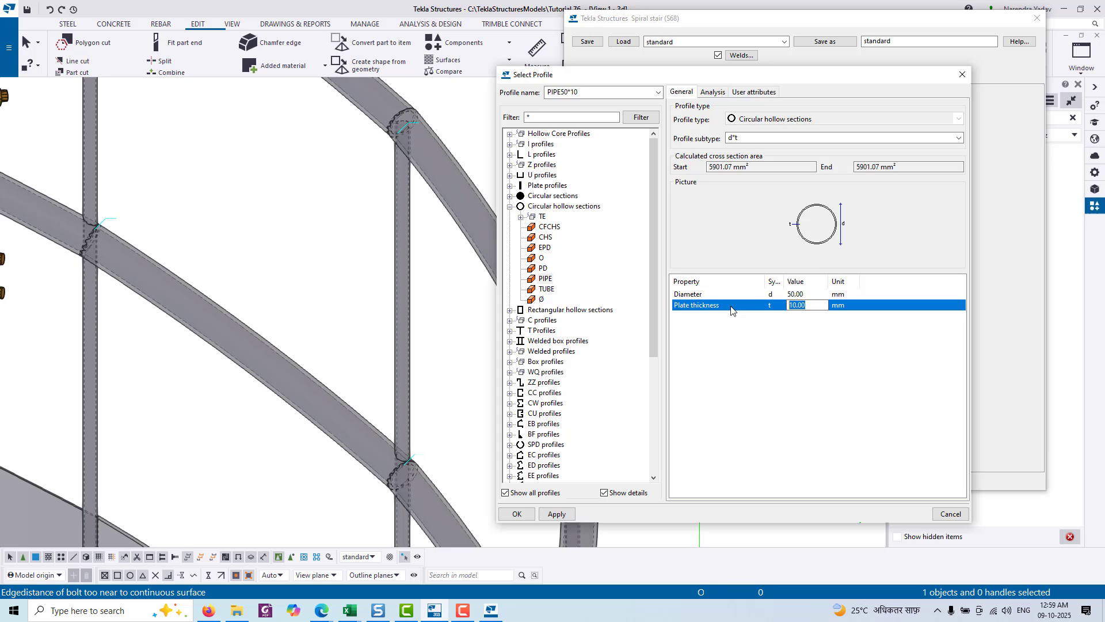
{"action": "type", "text": "2.5"}
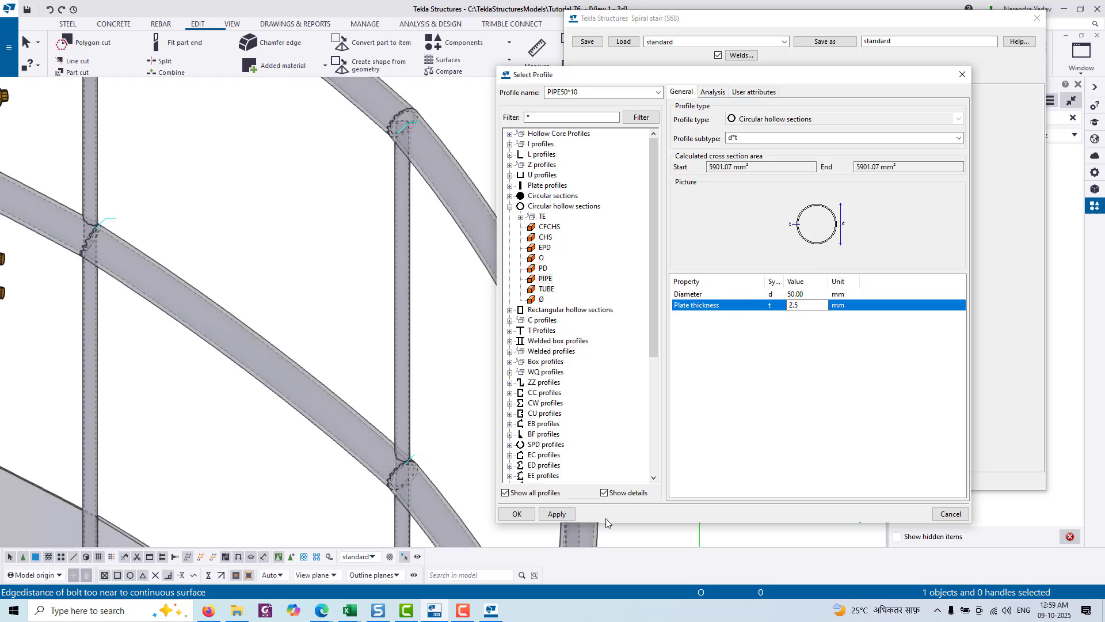
Step: Accept PIPE50*2.5 as the stanchion profile and update the selected spiral stair with it
{"action": "left_click", "coordinate": [556, 514]}
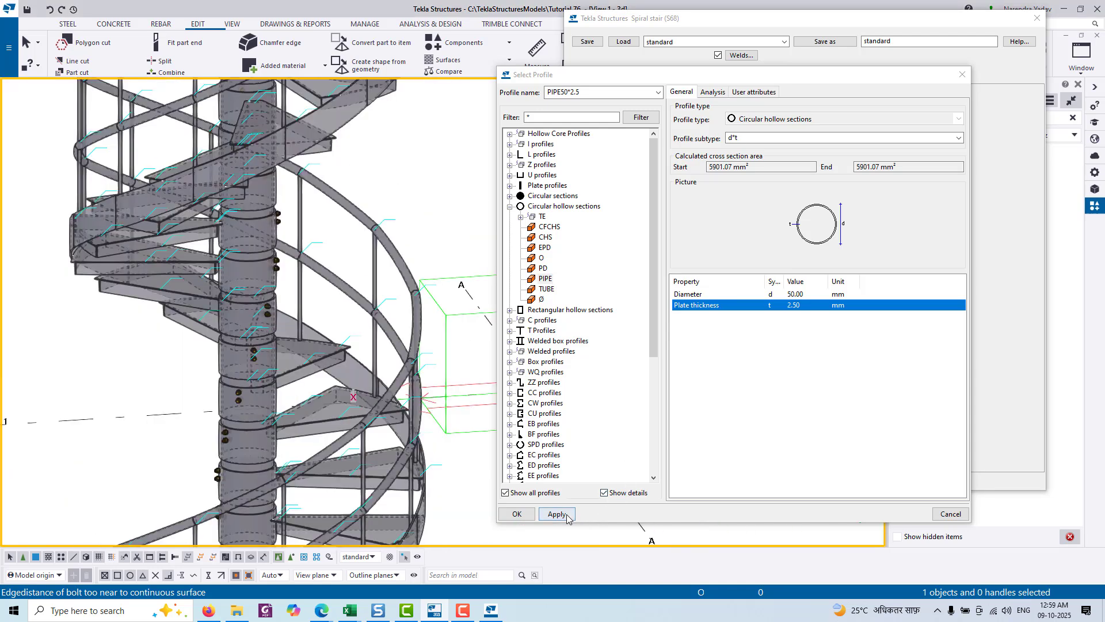
{"action": "left_click", "coordinate": [516, 514]}
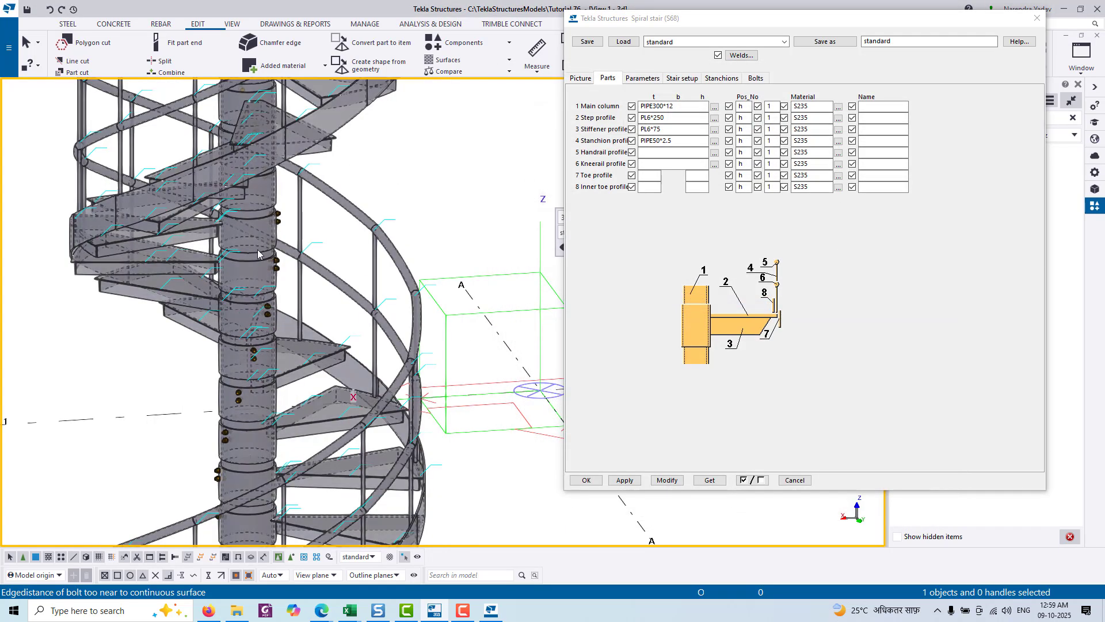
{"action": "left_click", "coordinate": [263, 253]}
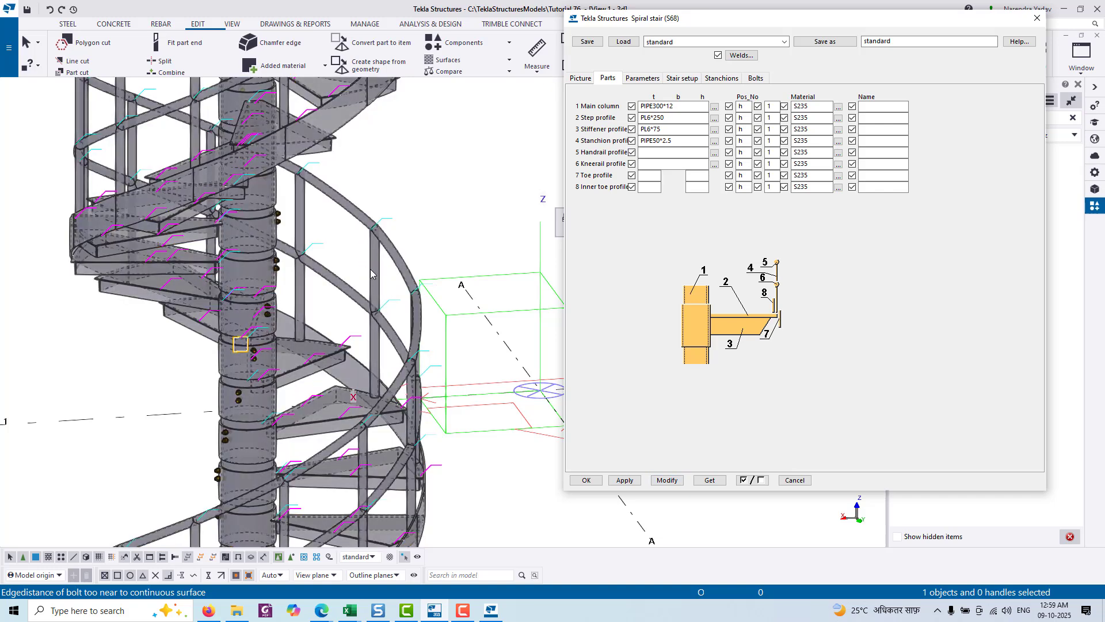
Step: Copy the stanchion profile PIPE50*2.5 into the handrail profile of the spiral stair
{"action": "scroll", "coordinate": [363, 333], "scroll_direction": "down", "scroll_amount": 6}
{"action": "middle_click_drag", "start_coordinate": [391, 341], "coordinate": [303, 325], "text": "ctrl"}
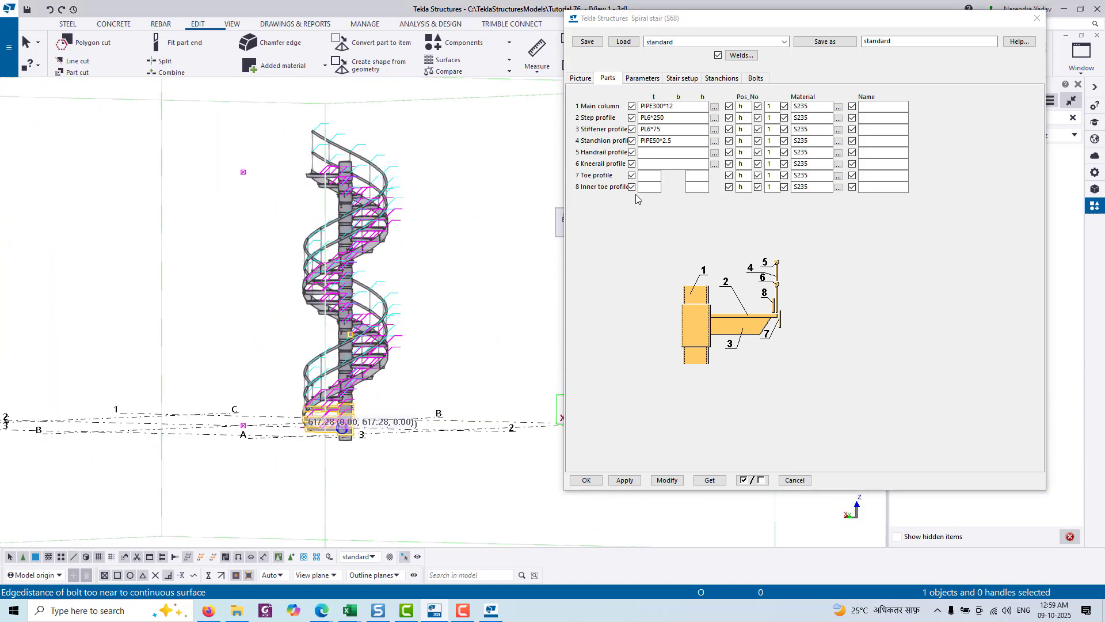
{"action": "left_click", "coordinate": [646, 160]}
{"action": "left_click", "coordinate": [649, 153]}
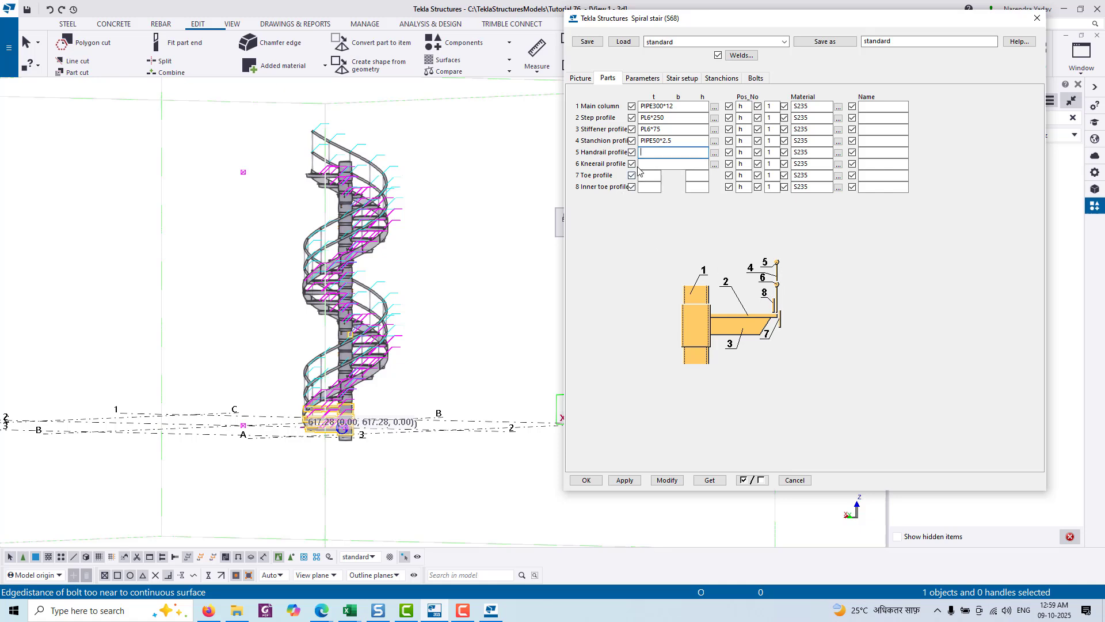
{"action": "left_click_drag", "start_coordinate": [677, 141], "coordinate": [578, 140]}
{"action": "key", "text": "ctrl+c"}
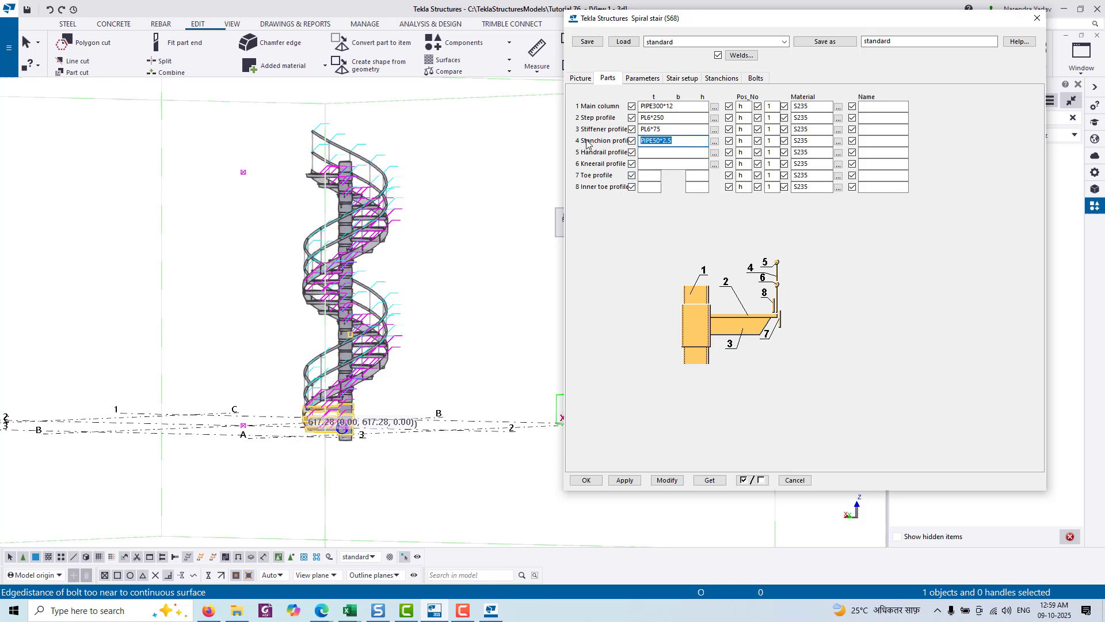
{"action": "left_click", "coordinate": [672, 152]}
{"action": "key", "text": "ctrl+v"}
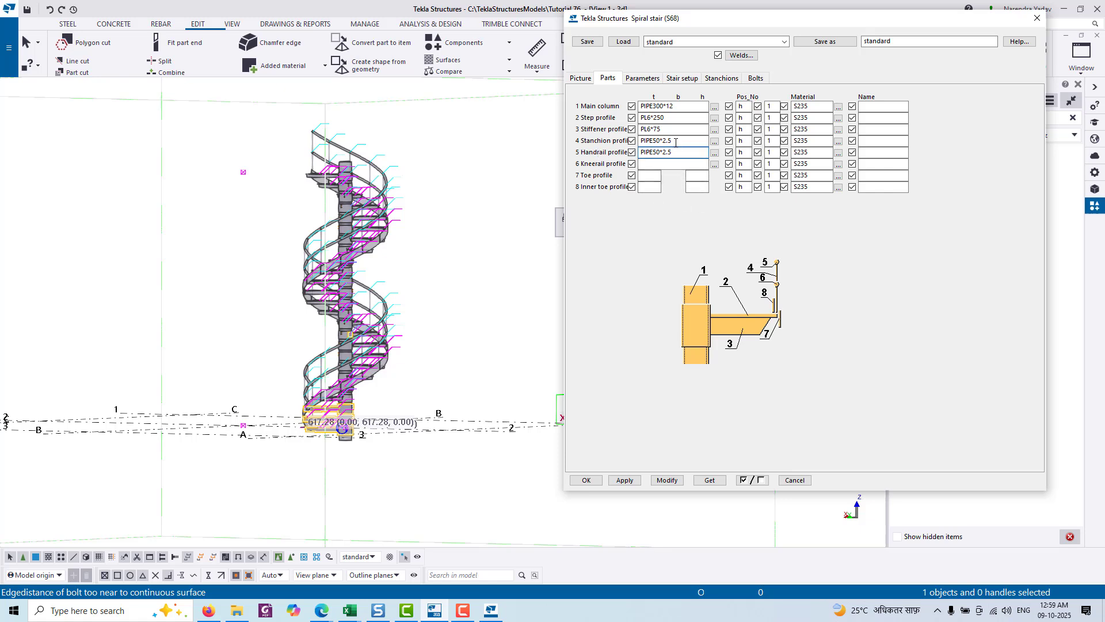
Step: Update the whole spiral stair with the new handrail profile and examine the handrail-to-stanchion joints up close
{"action": "left_click", "coordinate": [345, 275]}
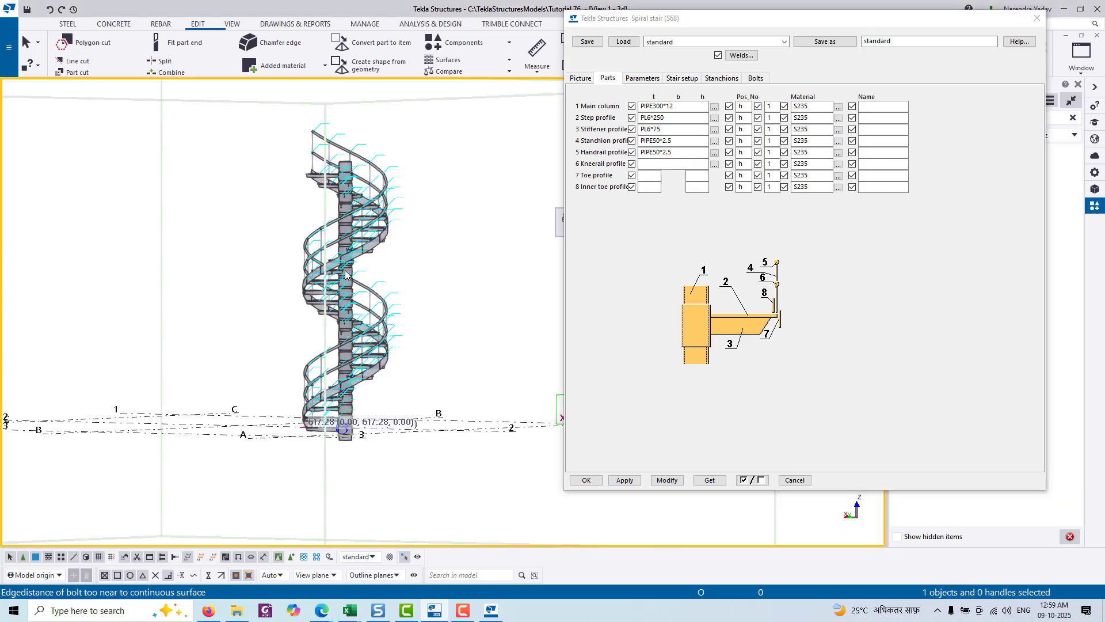
{"action": "left_click", "coordinate": [346, 275]}
{"action": "left_click", "coordinate": [667, 480]}
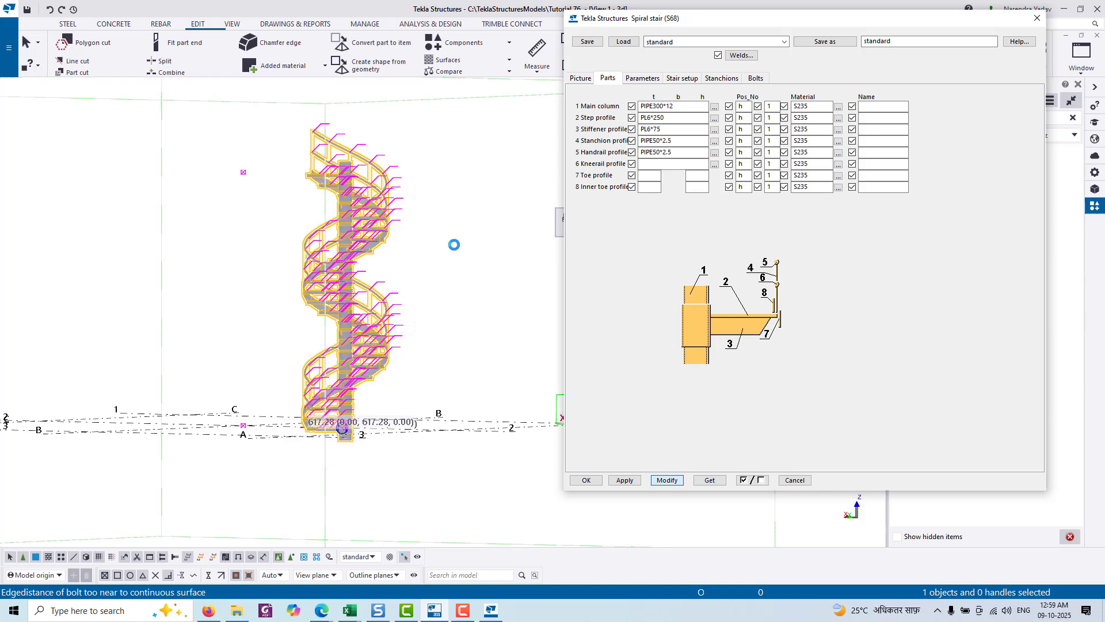
{"action": "middle_click_drag", "start_coordinate": [466, 324], "coordinate": [276, 361], "text": "ctrl"}
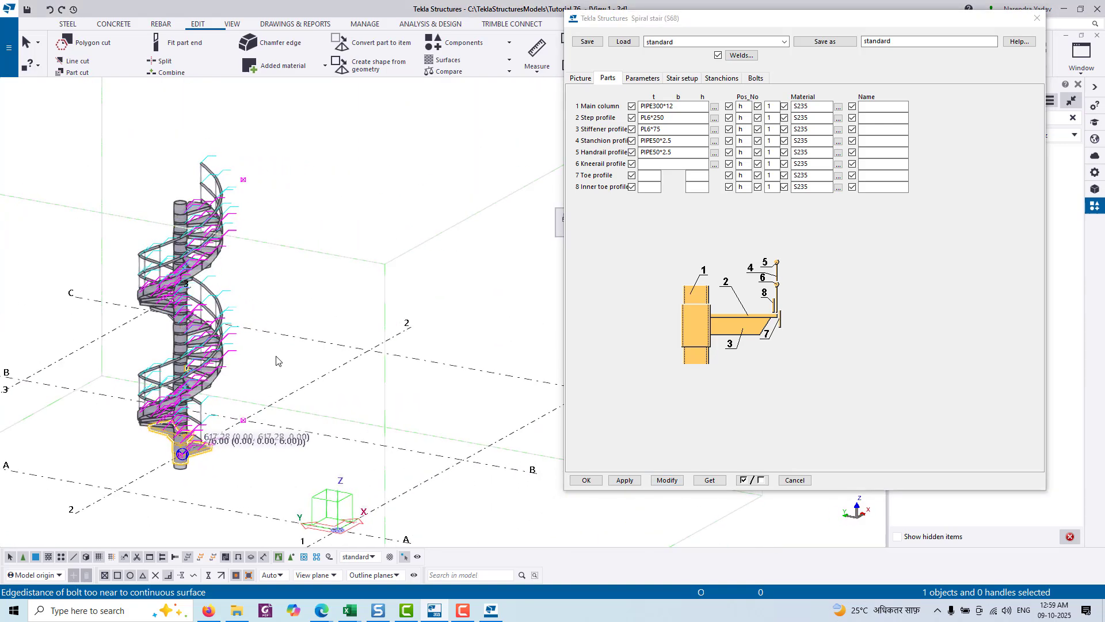
{"action": "scroll", "coordinate": [276, 361], "scroll_direction": "up", "scroll_amount": 10}
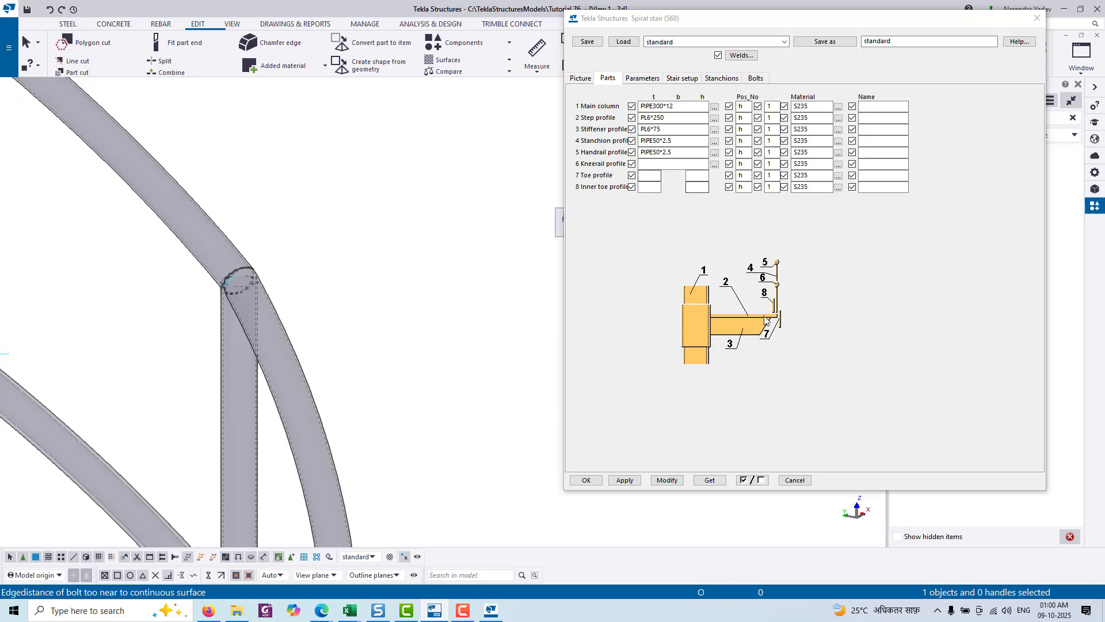
{"action": "scroll", "coordinate": [220, 254], "scroll_direction": "down", "scroll_amount": 6}
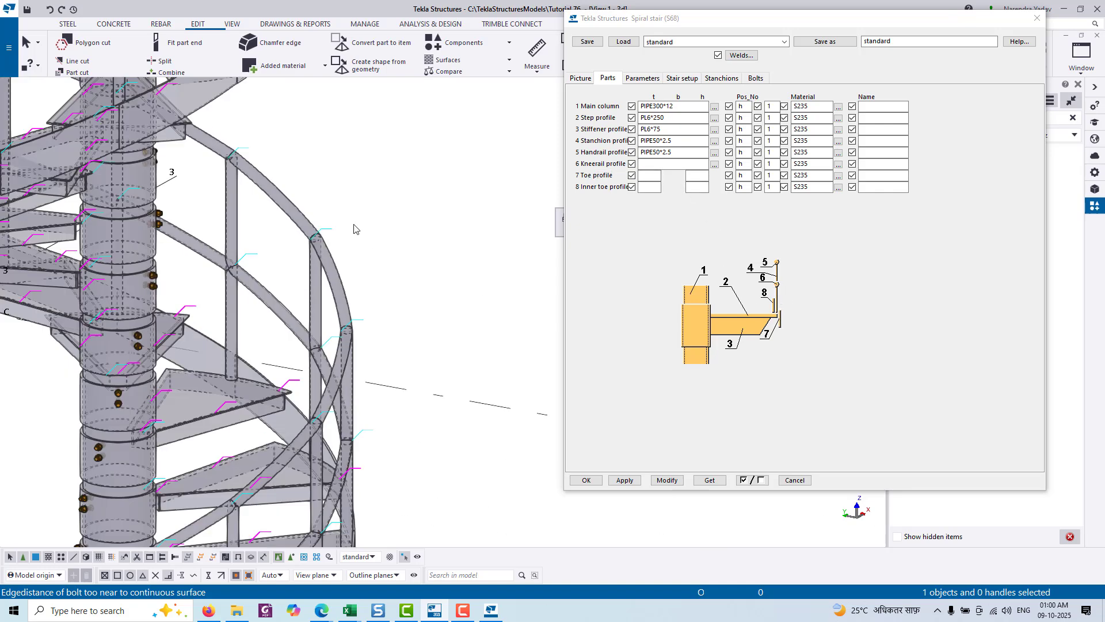
{"action": "scroll", "coordinate": [220, 253], "scroll_direction": "up", "scroll_amount": 4}
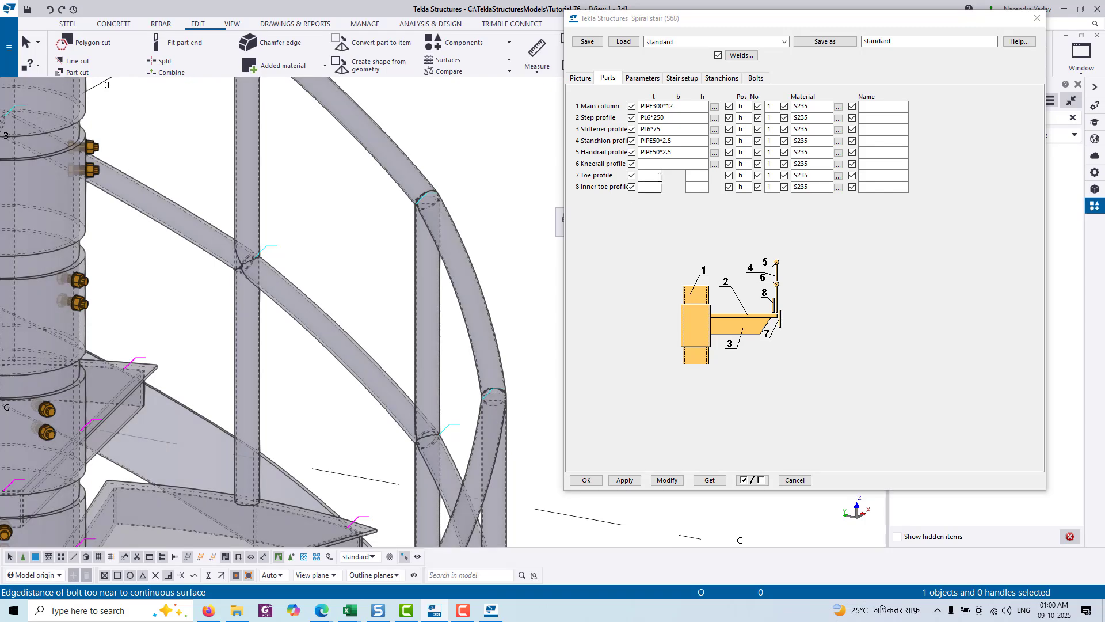
Step: Set the kneerail profile to PIPE30*2.5, based on a copy of the handrail profile
{"action": "left_click", "coordinate": [672, 152]}
{"action": "key", "text": "ctrl+c"}
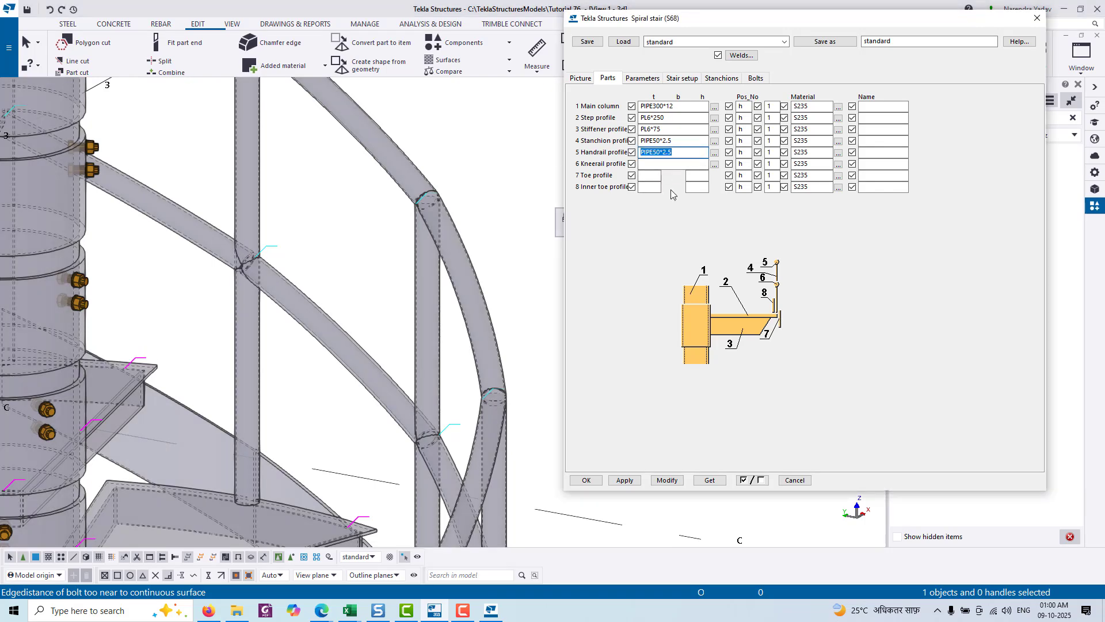
{"action": "left_click", "coordinate": [654, 163]}
{"action": "key", "text": "ctrl+v"}
{"action": "scroll", "coordinate": [314, 282], "scroll_direction": "down", "scroll_amount": 10}
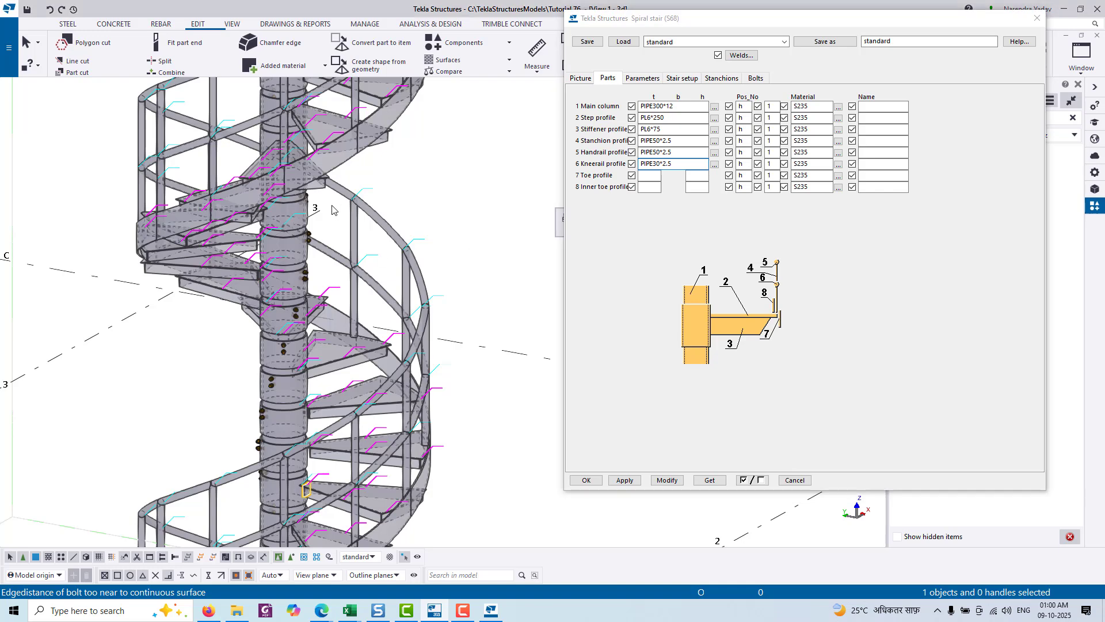
Step: Update the spiral stair with the kneerail profile and examine where the kneerail meets the stanchions
{"action": "left_click", "coordinate": [295, 221]}
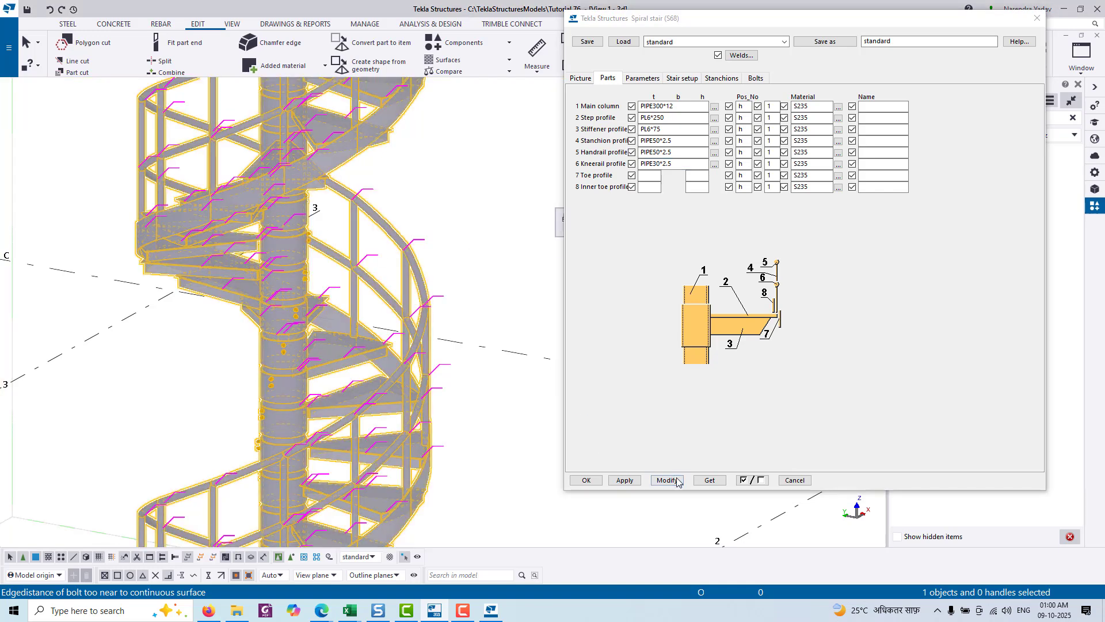
{"action": "left_click", "coordinate": [672, 482]}
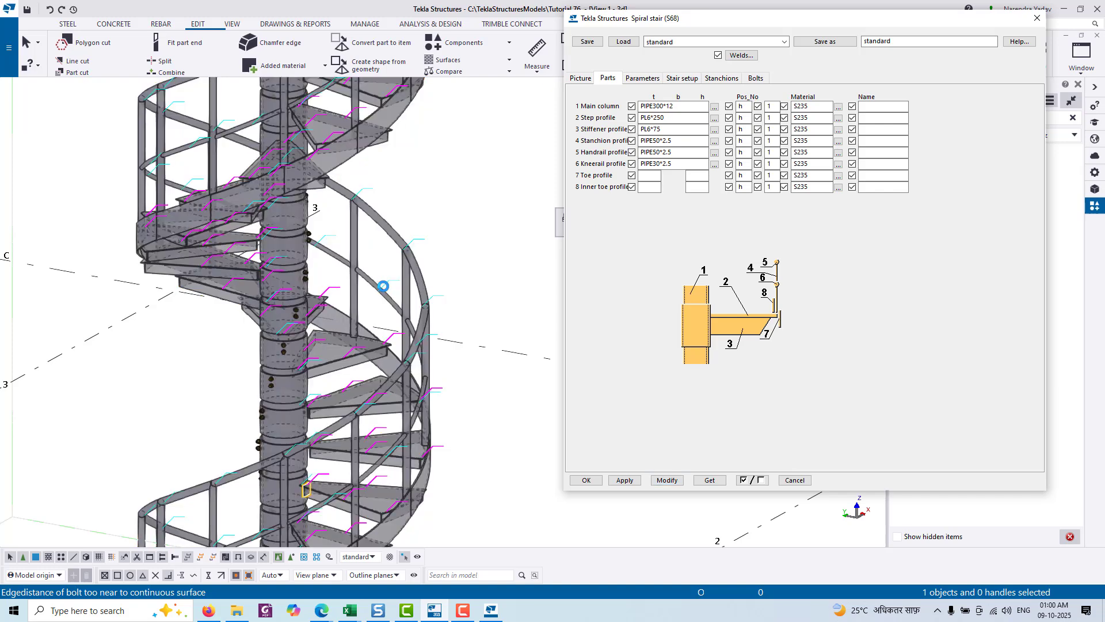
{"action": "scroll", "coordinate": [369, 313], "scroll_direction": "up", "scroll_amount": 8}
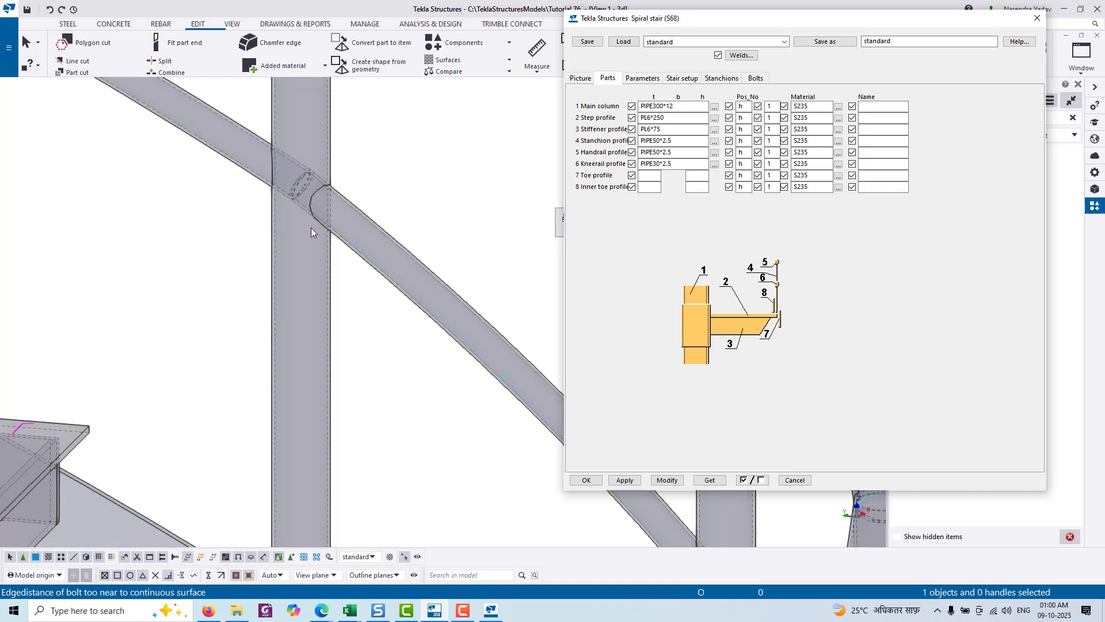
{"action": "scroll", "coordinate": [311, 195], "scroll_direction": "down", "scroll_amount": 3}
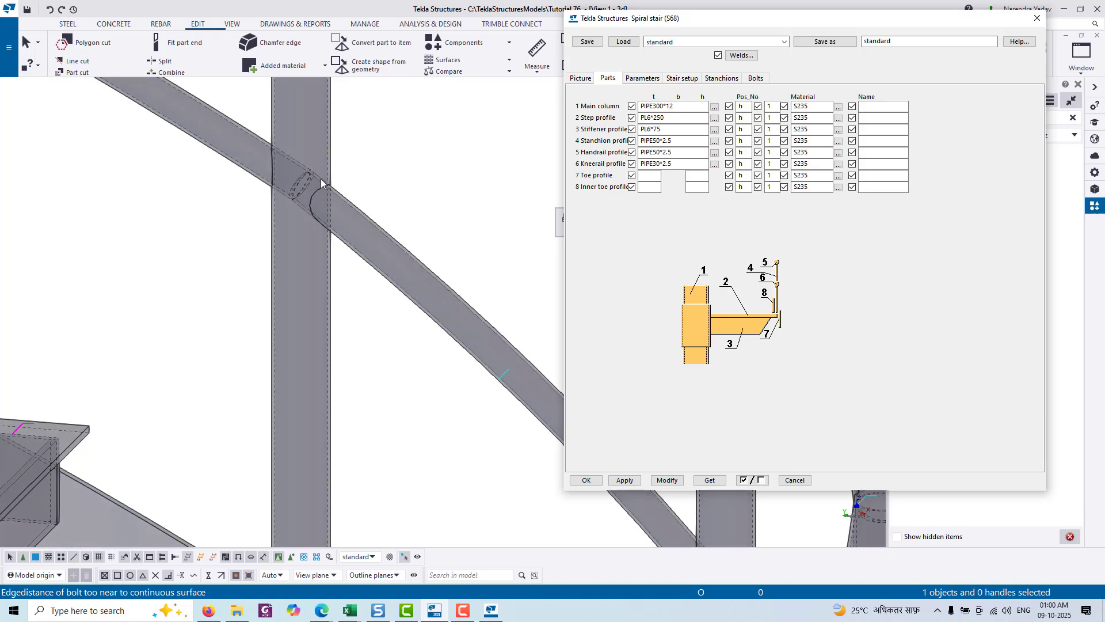
{"action": "scroll", "coordinate": [348, 282], "scroll_direction": "down", "scroll_amount": 10}
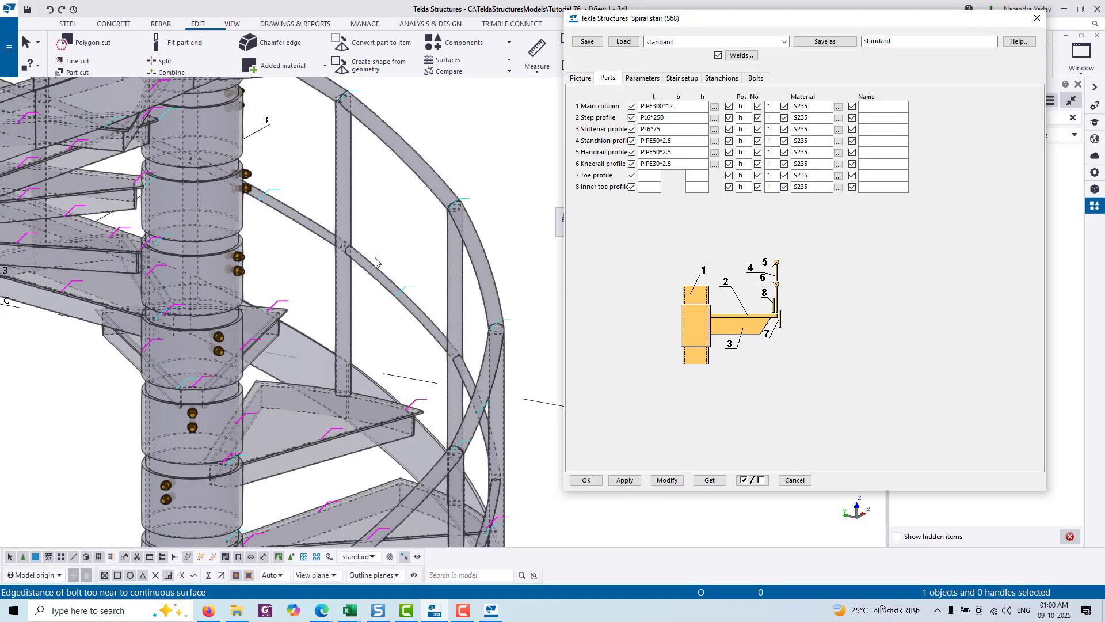
{"action": "middle_click_drag", "start_coordinate": [364, 321], "coordinate": [282, 288], "text": "ctrl"}
{"action": "scroll", "coordinate": [299, 282], "scroll_direction": "up", "scroll_amount": 1}
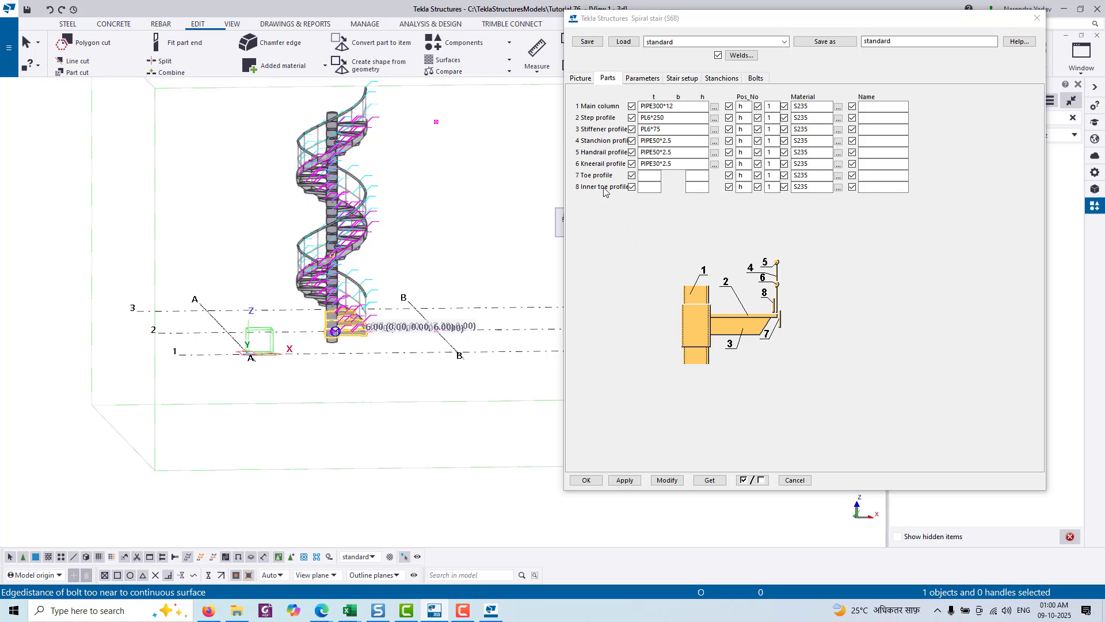
Step: Set the toe profile to 6 mm thick and 70 mm high and update the selected spiral stair with it
{"action": "left_click", "coordinate": [654, 180]}
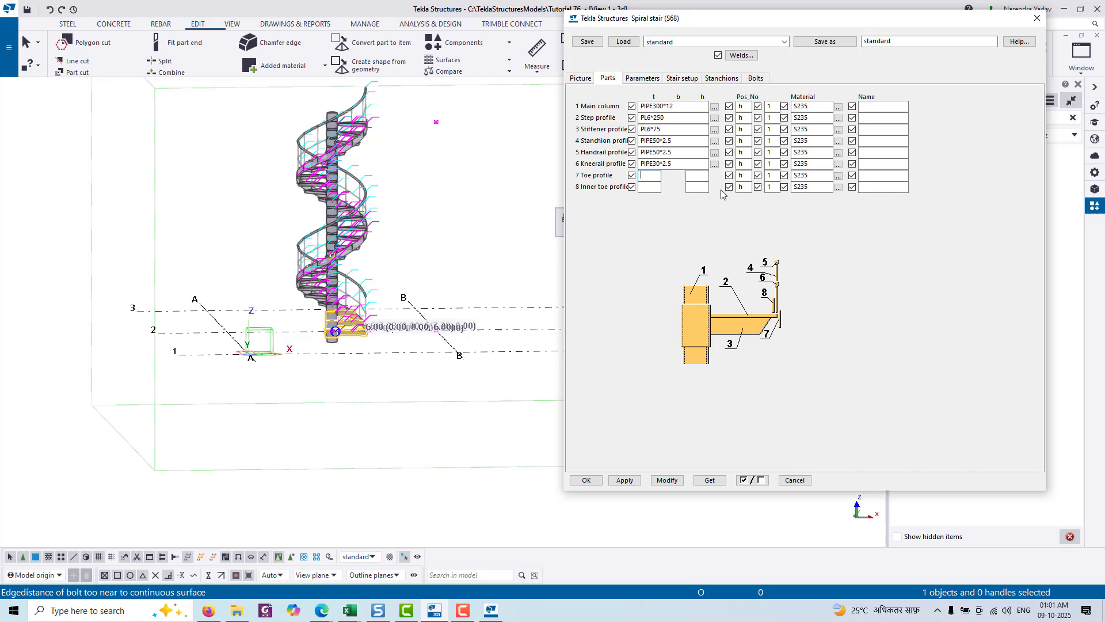
{"action": "type", "text": "6"}
{"action": "left_click", "coordinate": [697, 176]}
{"action": "scroll", "coordinate": [358, 210], "scroll_direction": "up", "scroll_amount": 5}
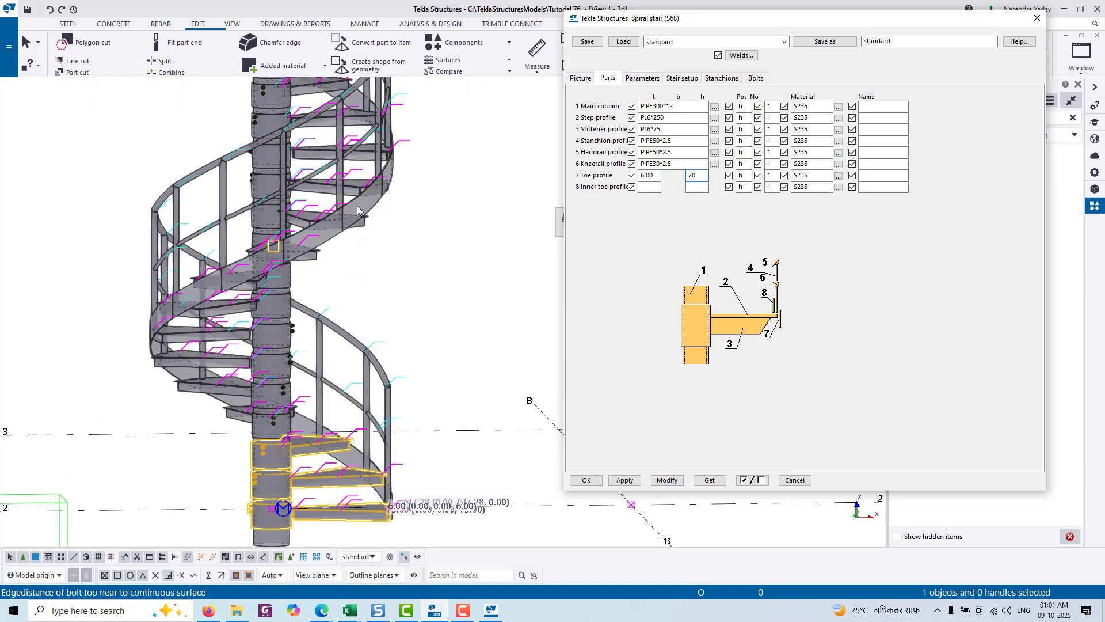
{"action": "left_click", "coordinate": [358, 210]}
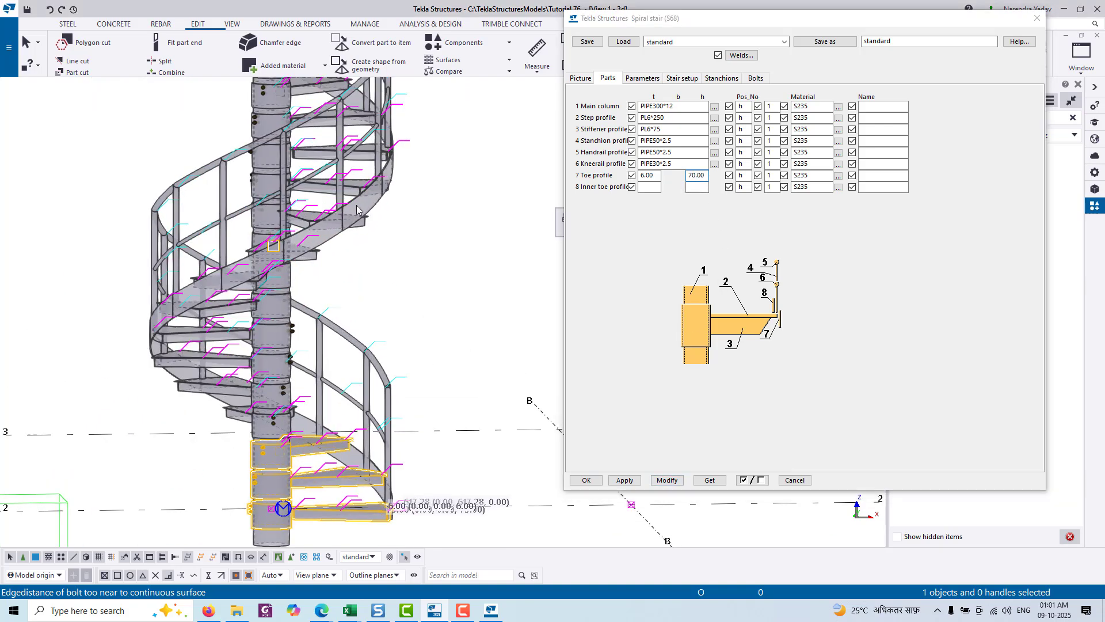
{"action": "left_click", "coordinate": [271, 167]}
{"action": "left_click", "coordinate": [678, 481]}
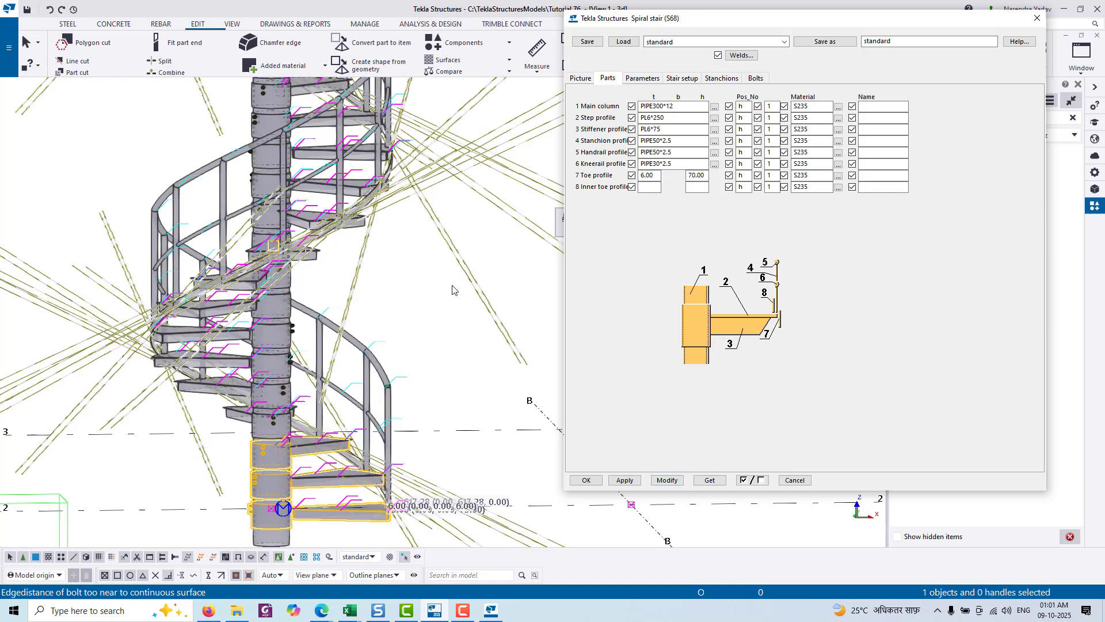
Step: Redraw the view to clear the temporary lines and examine the tread edges and the whole stair
{"action": "right_click", "coordinate": [402, 240]}
{"action": "left_click", "coordinate": [458, 304]}
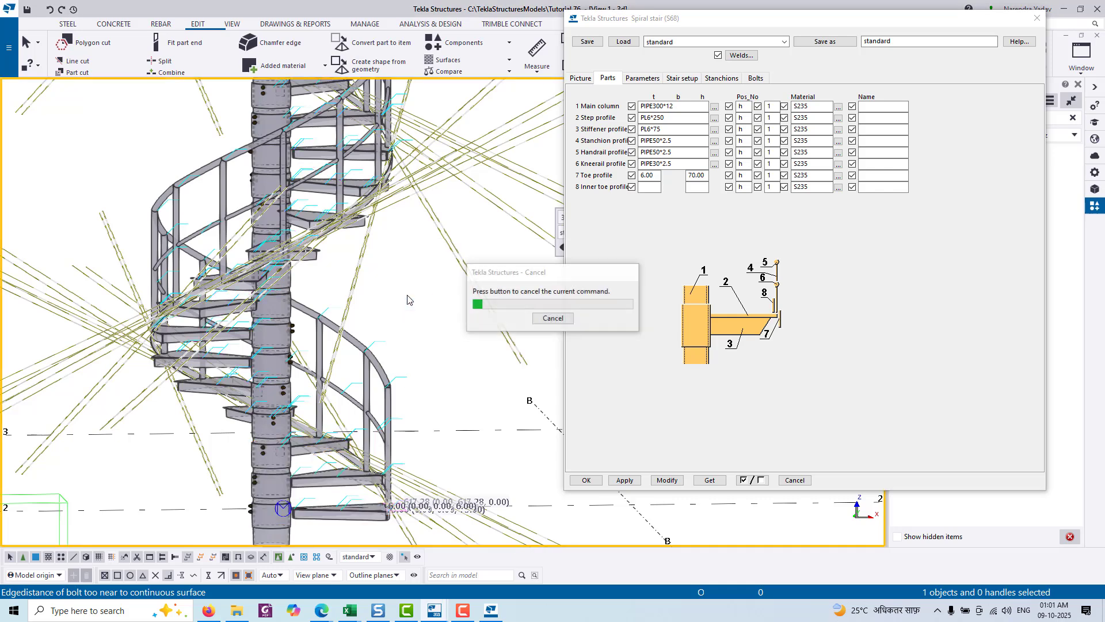
{"action": "scroll", "coordinate": [354, 194], "scroll_direction": "up", "scroll_amount": 5}
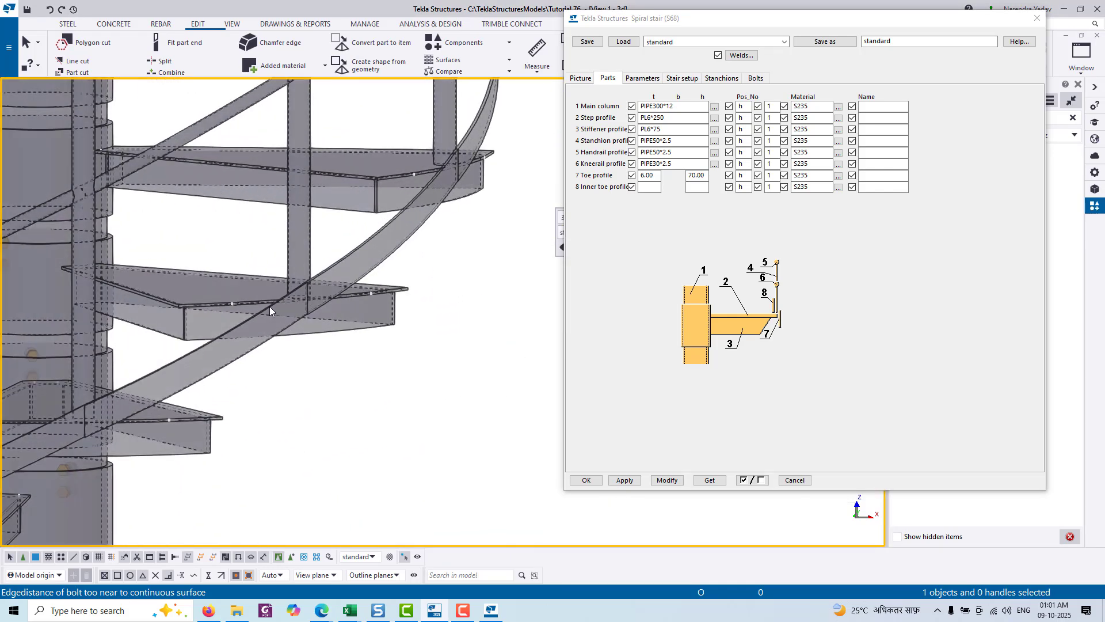
{"action": "scroll", "coordinate": [315, 275], "scroll_direction": "down", "scroll_amount": 10}
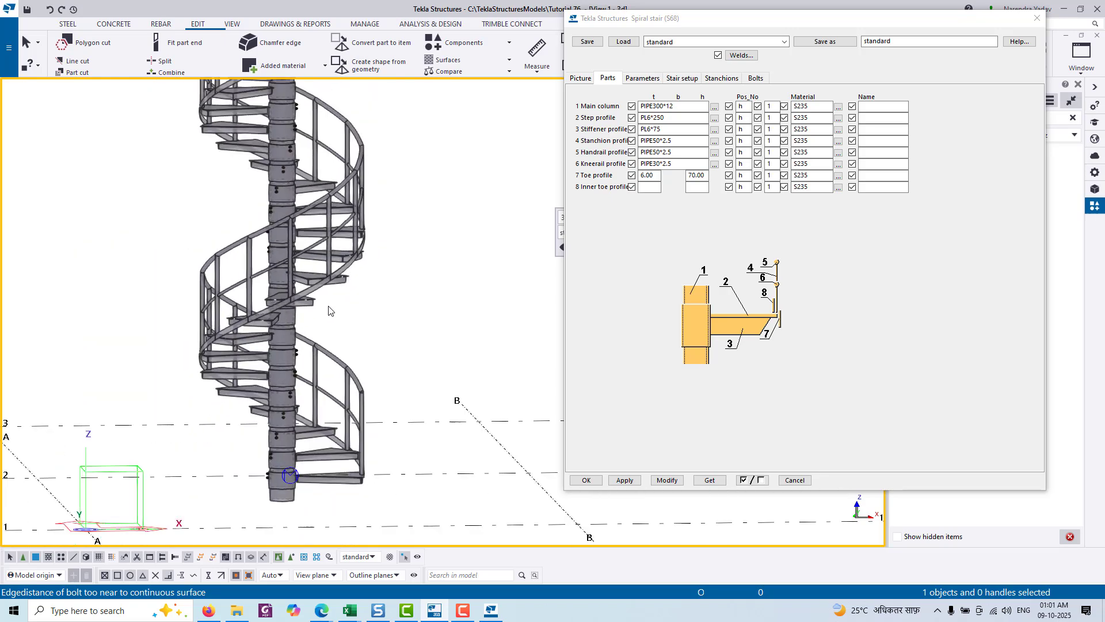
{"action": "middle_click_drag", "start_coordinate": [419, 348], "coordinate": [342, 305], "text": "ctrl"}
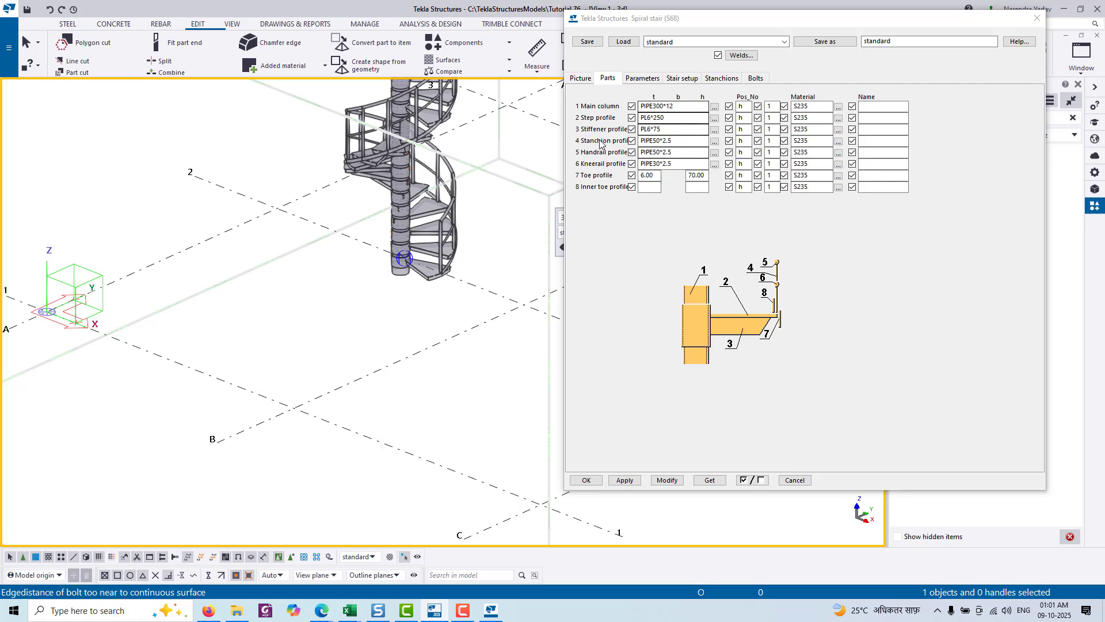
Step: Review the stair parameters, comparing the available rotation directions and stair height options
{"action": "left_click", "coordinate": [642, 78]}
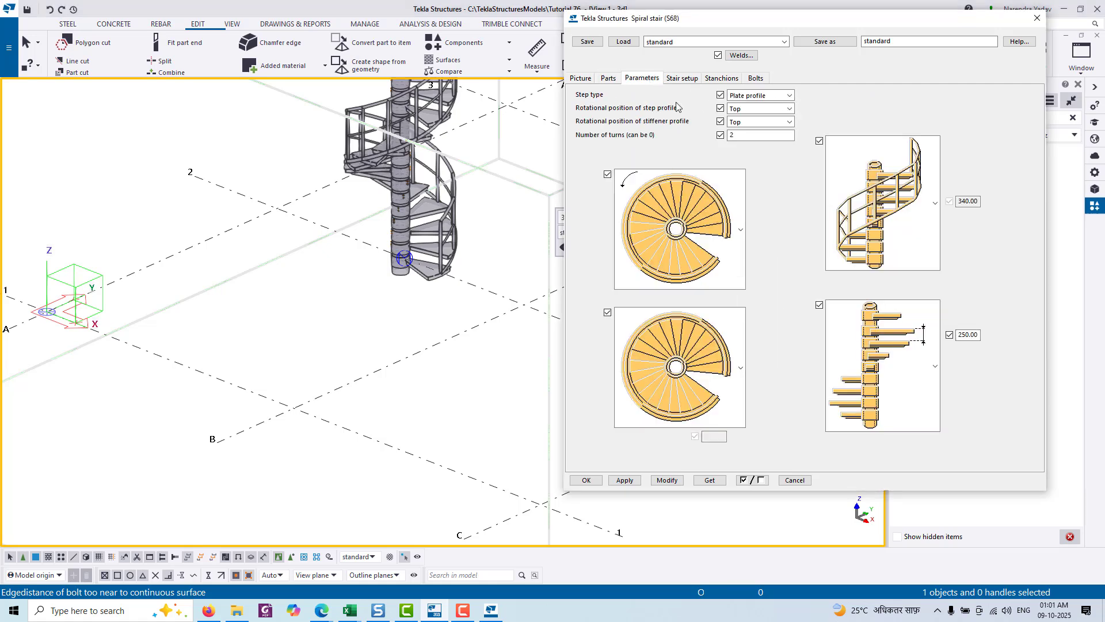
{"action": "left_click", "coordinate": [700, 232]}
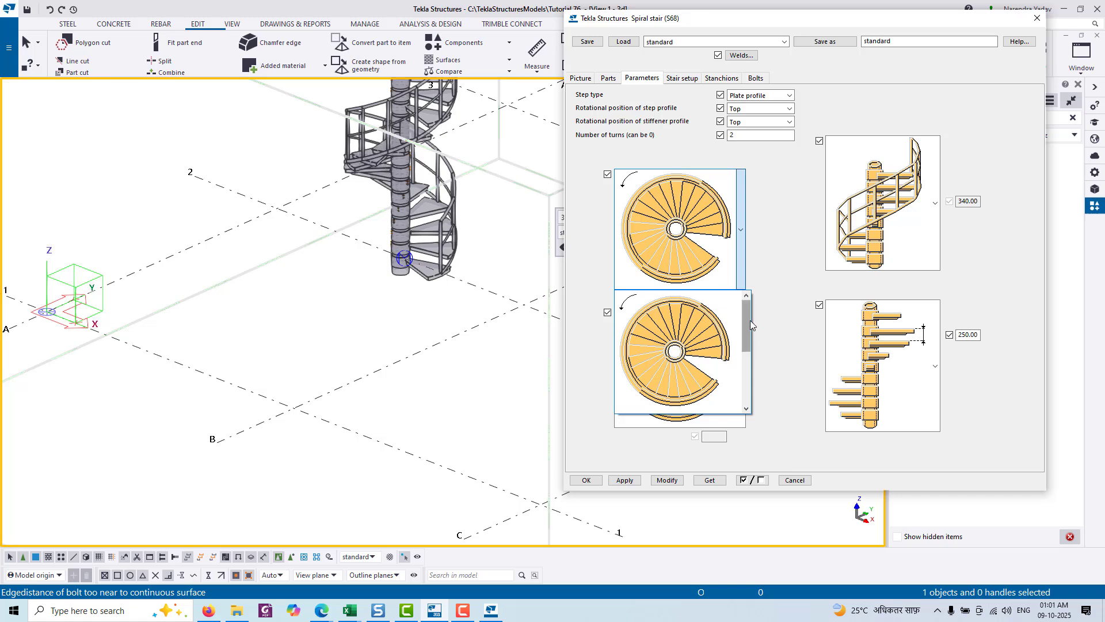
{"action": "left_click_drag", "start_coordinate": [750, 327], "coordinate": [750, 393]}
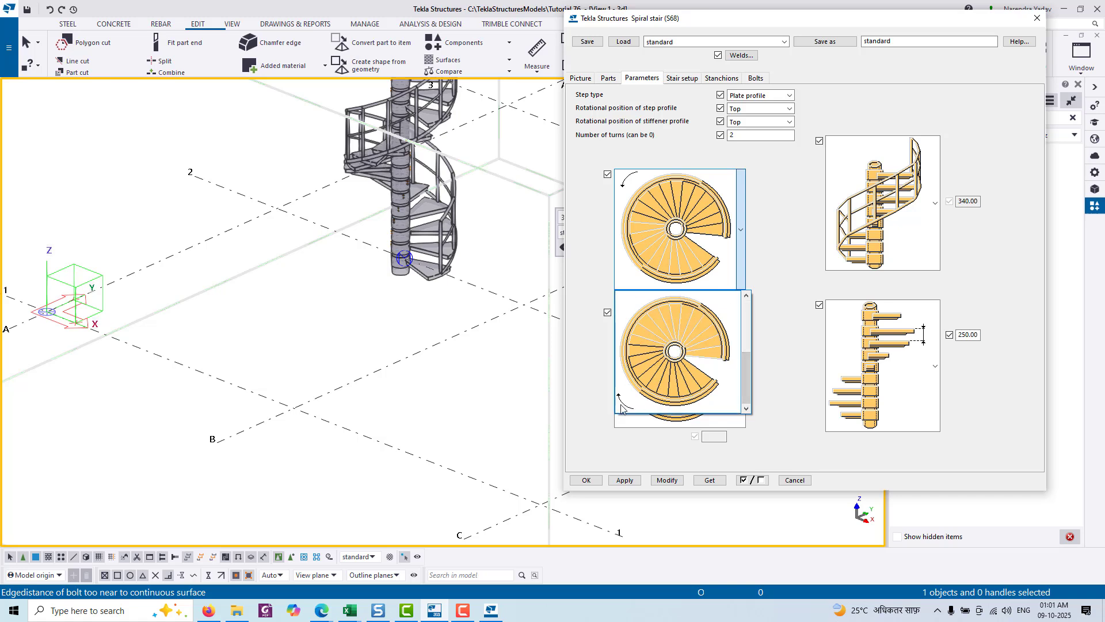
{"action": "left_click", "coordinate": [780, 225]}
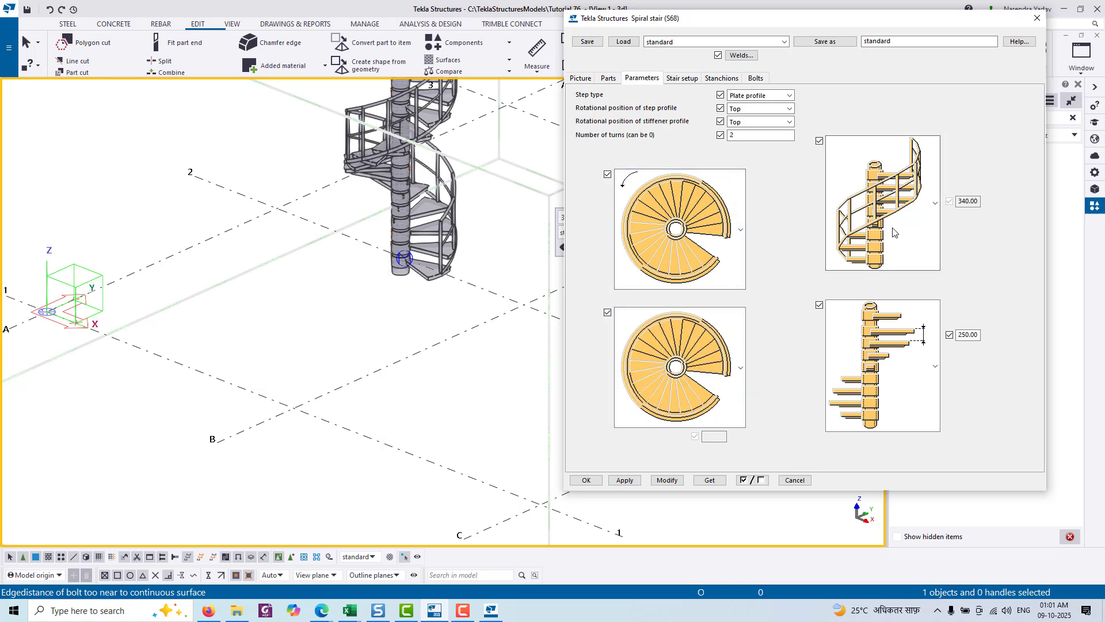
{"action": "left_click", "coordinate": [901, 236]}
{"action": "scroll", "coordinate": [928, 361], "scroll_direction": "up", "scroll_amount": 5}
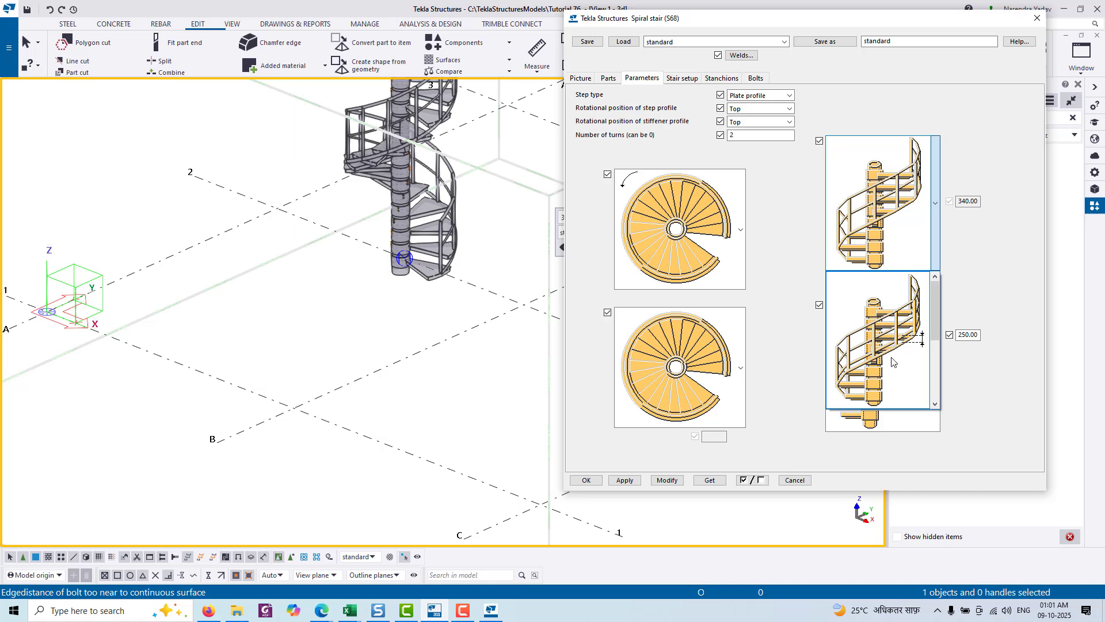
{"action": "scroll", "coordinate": [892, 361], "scroll_direction": "down", "scroll_amount": 2}
{"action": "left_click", "coordinate": [893, 344]}
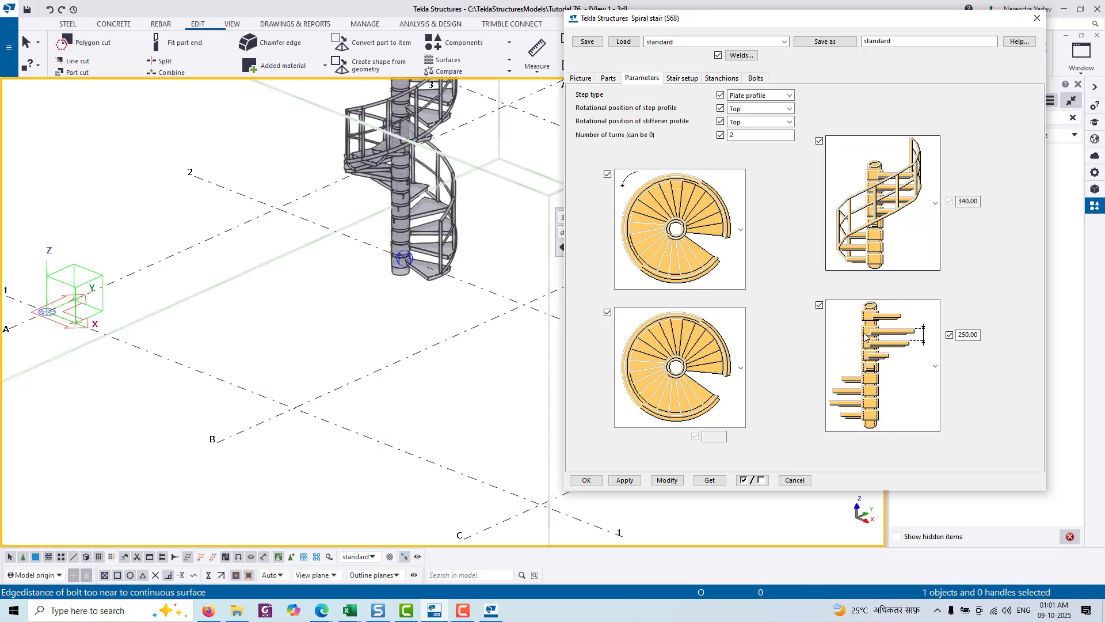
Step: Set the vertical spacing between steps to 300 mm and update the selected spiral stair with it
{"action": "left_click", "coordinate": [978, 334]}
{"action": "double_click", "coordinate": [970, 334]}
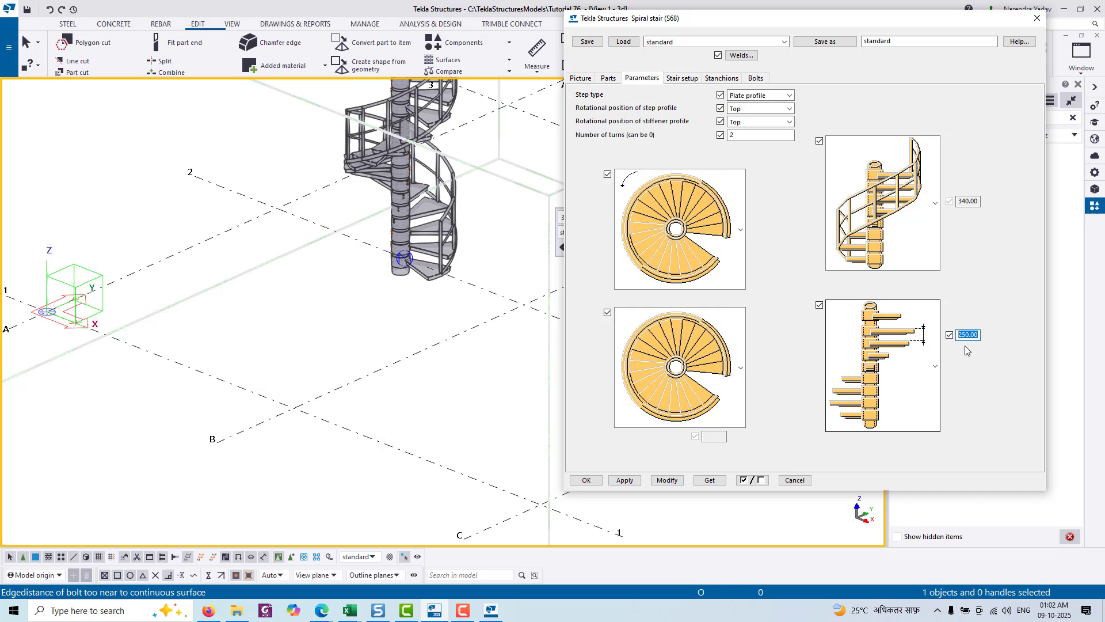
{"action": "type", "text": "300"}
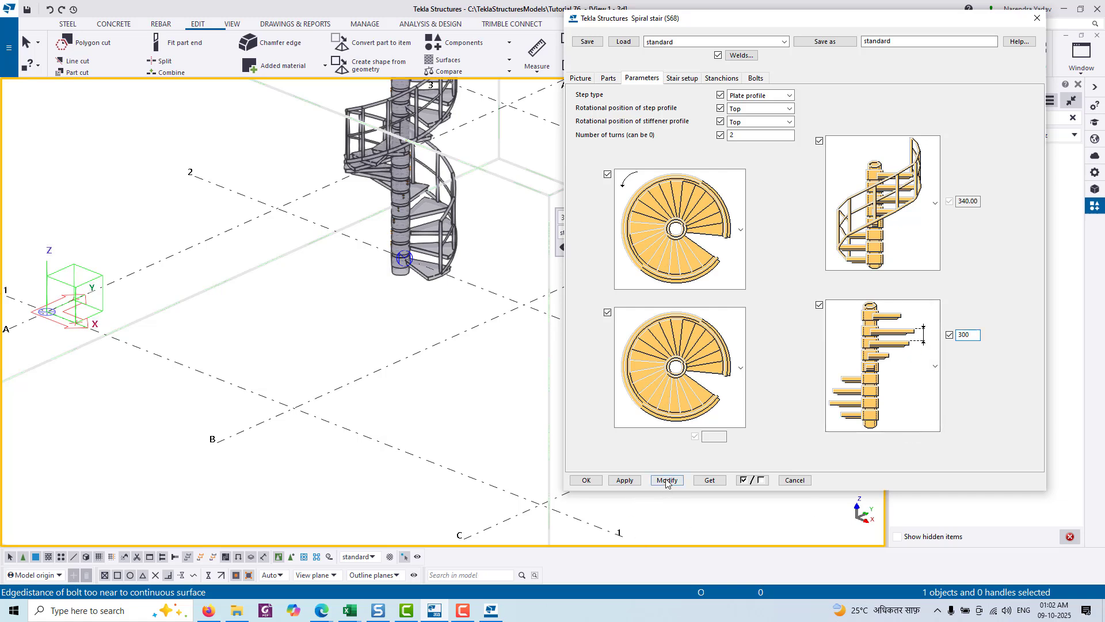
{"action": "left_click", "coordinate": [666, 480]}
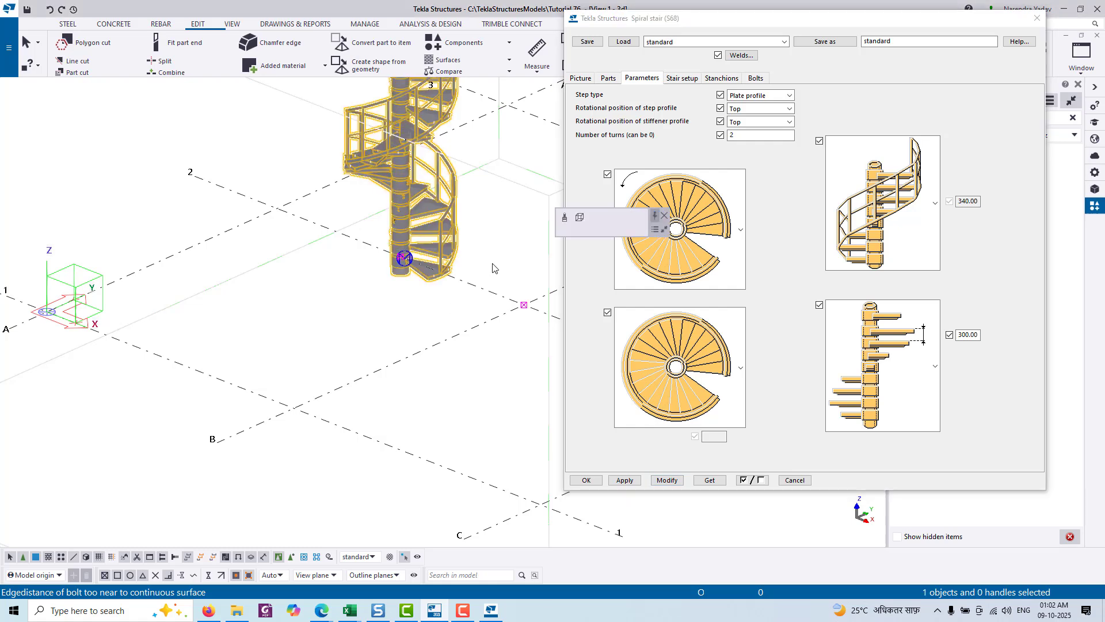
{"action": "left_click", "coordinate": [668, 480]}
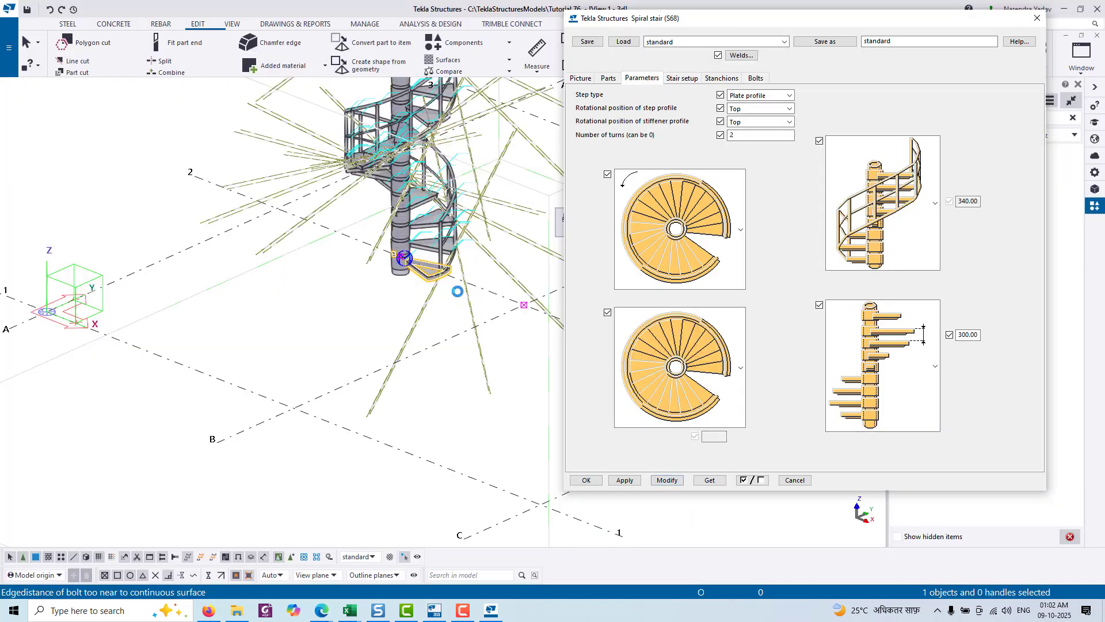
Step: Redraw the 3D view to clear the temporary lines and examine the spacing of the lowest treads
{"action": "right_click", "coordinate": [340, 275]}
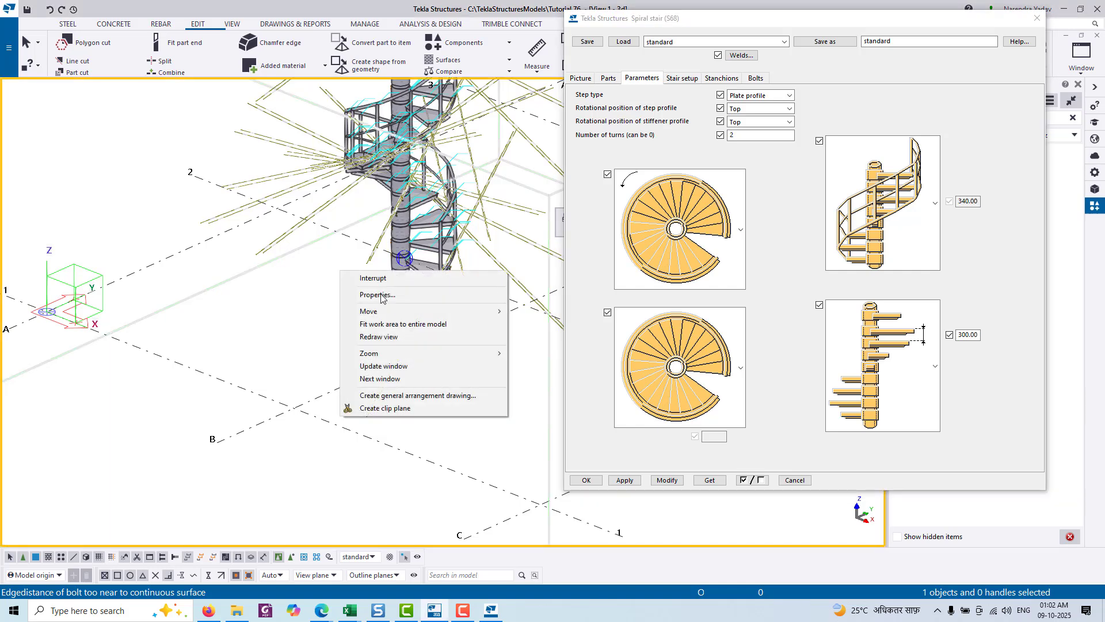
{"action": "left_click", "coordinate": [368, 334]}
{"action": "middle_click_drag", "start_coordinate": [301, 354], "coordinate": [378, 397]}
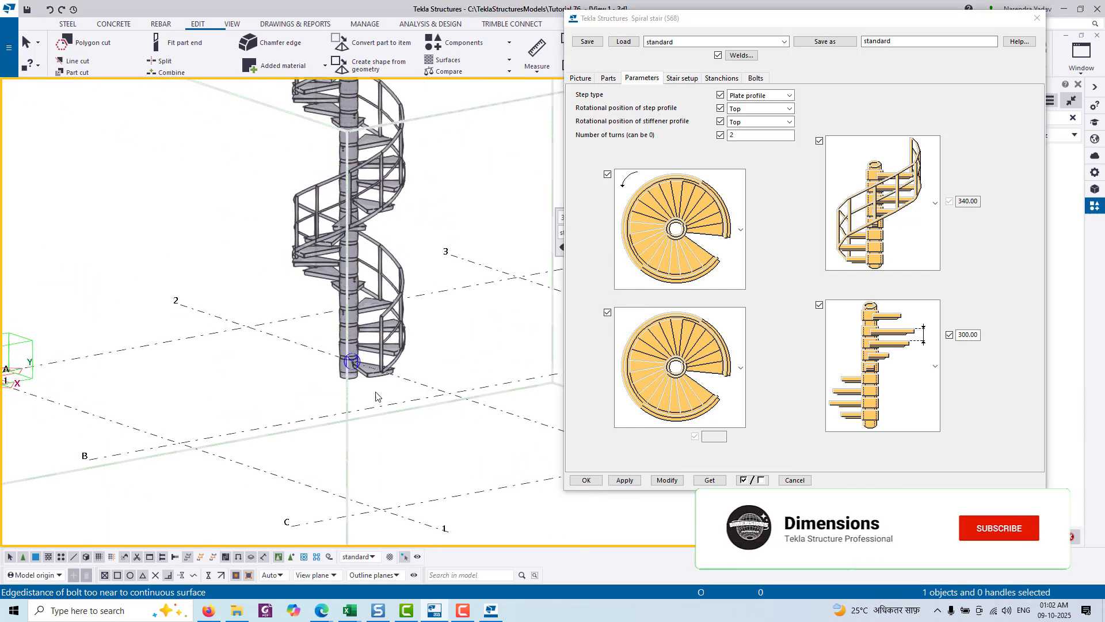
{"action": "scroll", "coordinate": [391, 394], "scroll_direction": "up", "scroll_amount": 6}
{"action": "middle_click_drag", "start_coordinate": [452, 300], "coordinate": [492, 305]}
{"action": "middle_click_drag", "start_coordinate": [342, 332], "coordinate": [410, 352]}
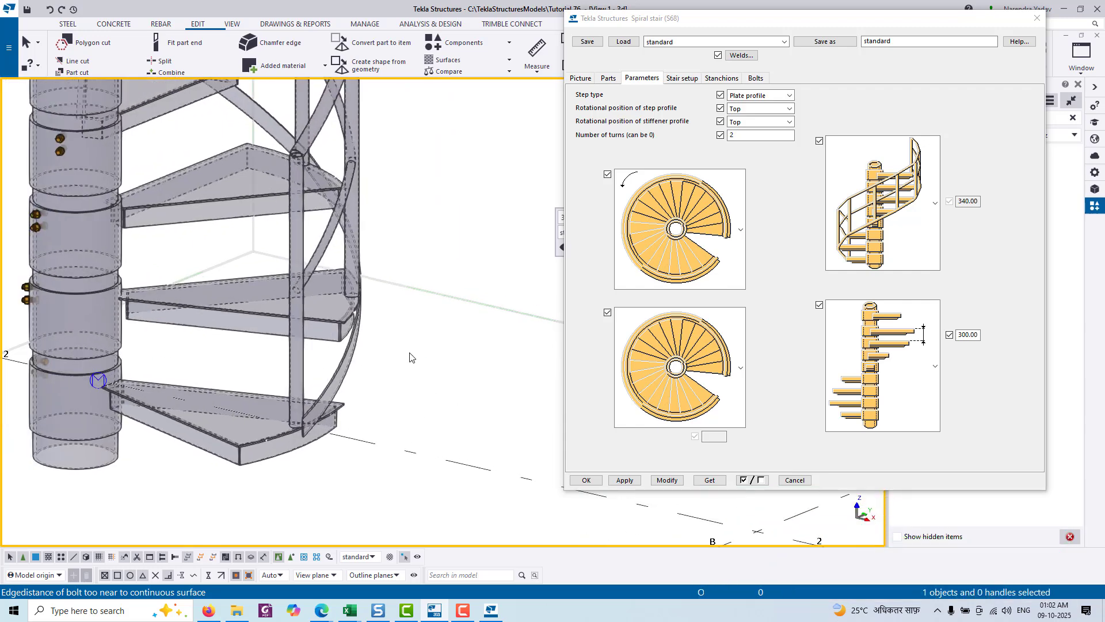
Step: Switch to the grid elevation view of the stair and redraw it to clear the temporary lines
{"action": "key", "text": "ctrl+Tab"}
{"action": "right_click", "coordinate": [256, 256]}
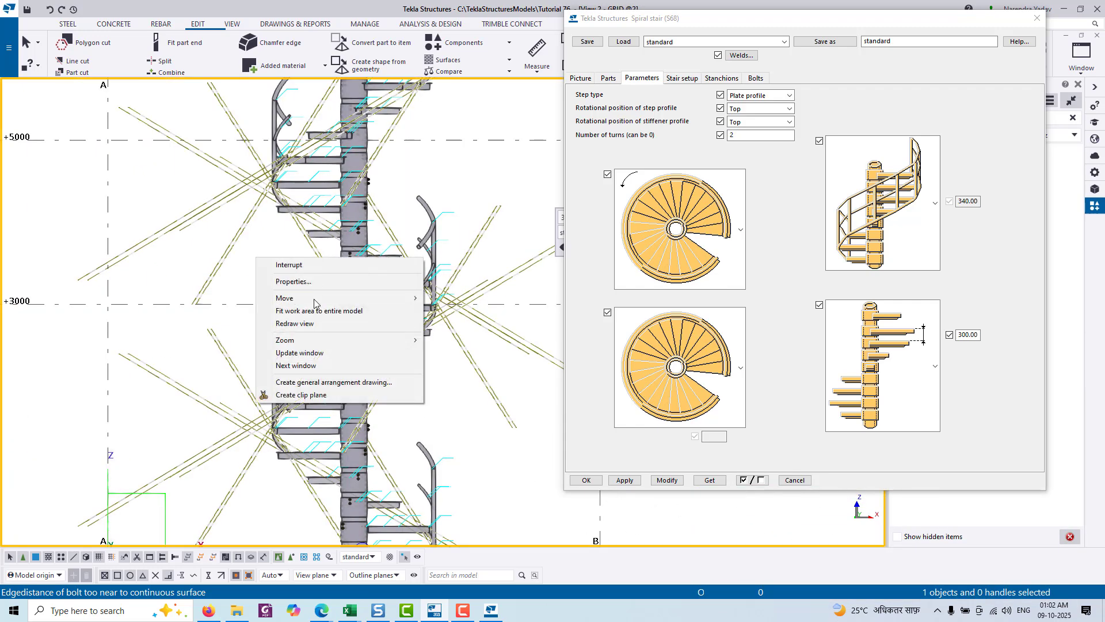
{"action": "left_click", "coordinate": [271, 323]}
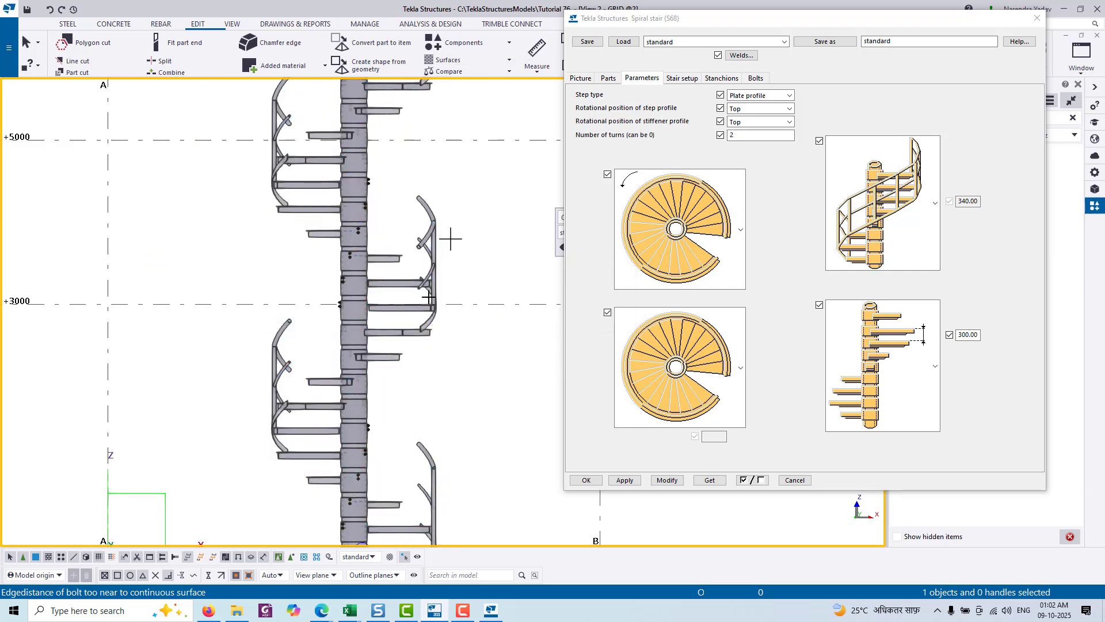
Step: Measure the vertical distance between the tops of two adjacent treads near the +3000 level, and end the measuring command
{"action": "scroll", "coordinate": [433, 314], "scroll_direction": "up", "scroll_amount": 6}
{"action": "scroll", "coordinate": [431, 310], "scroll_direction": "up", "scroll_amount": 3}
{"action": "key", "text": "f"}
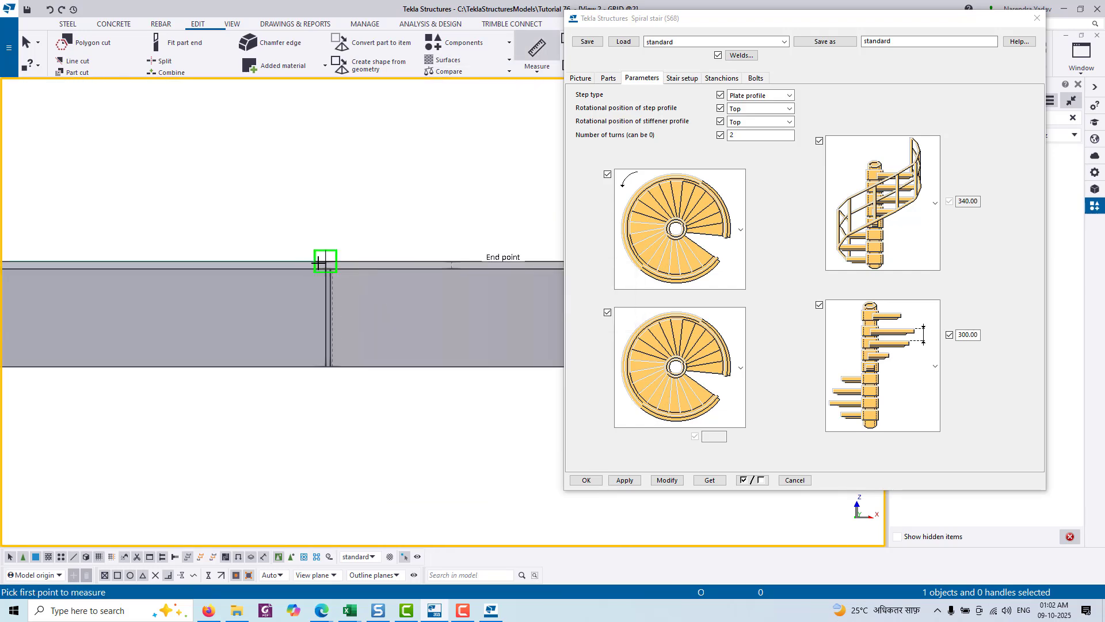
{"action": "left_click", "coordinate": [320, 262]}
{"action": "scroll", "coordinate": [340, 311], "scroll_direction": "down", "scroll_amount": 3}
{"action": "scroll", "coordinate": [340, 288], "scroll_direction": "up", "scroll_amount": 1}
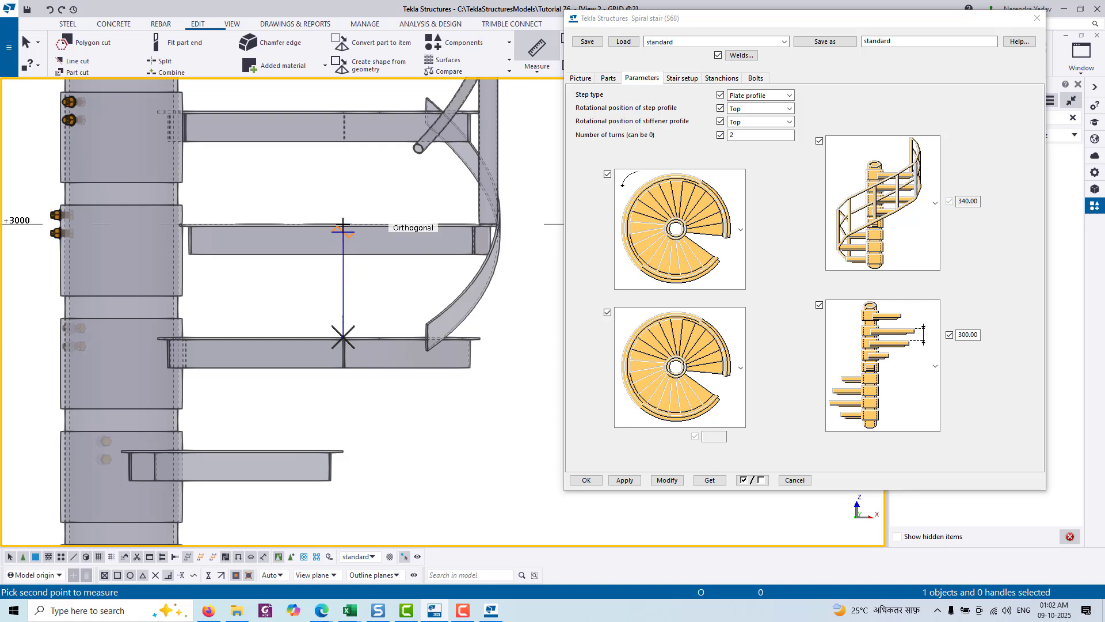
{"action": "left_click", "coordinate": [267, 224]}
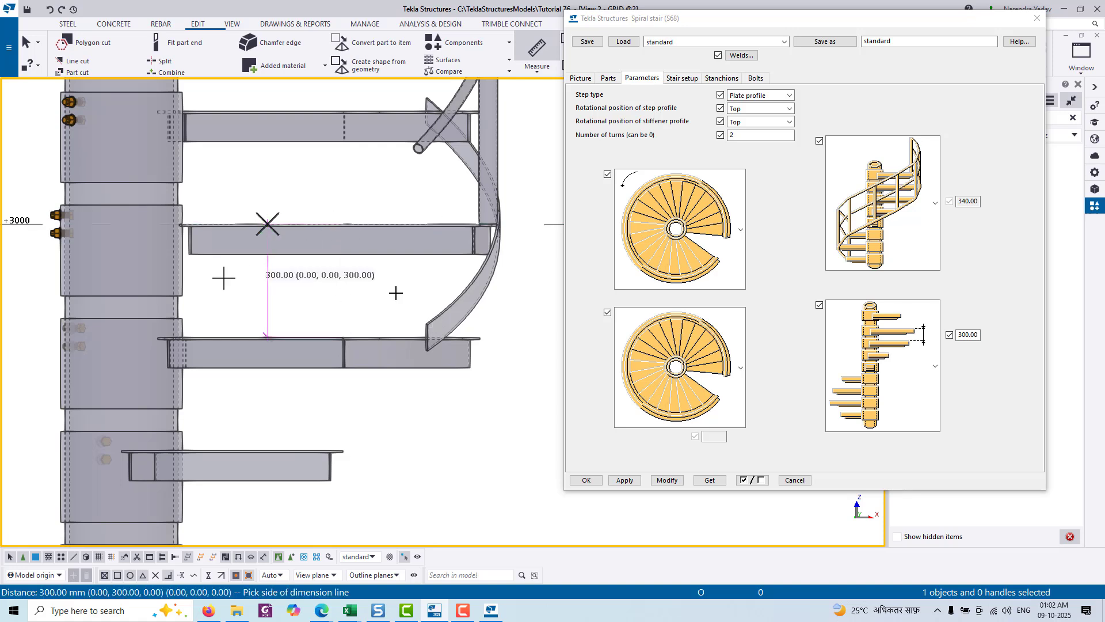
{"action": "left_click", "coordinate": [1004, 281]}
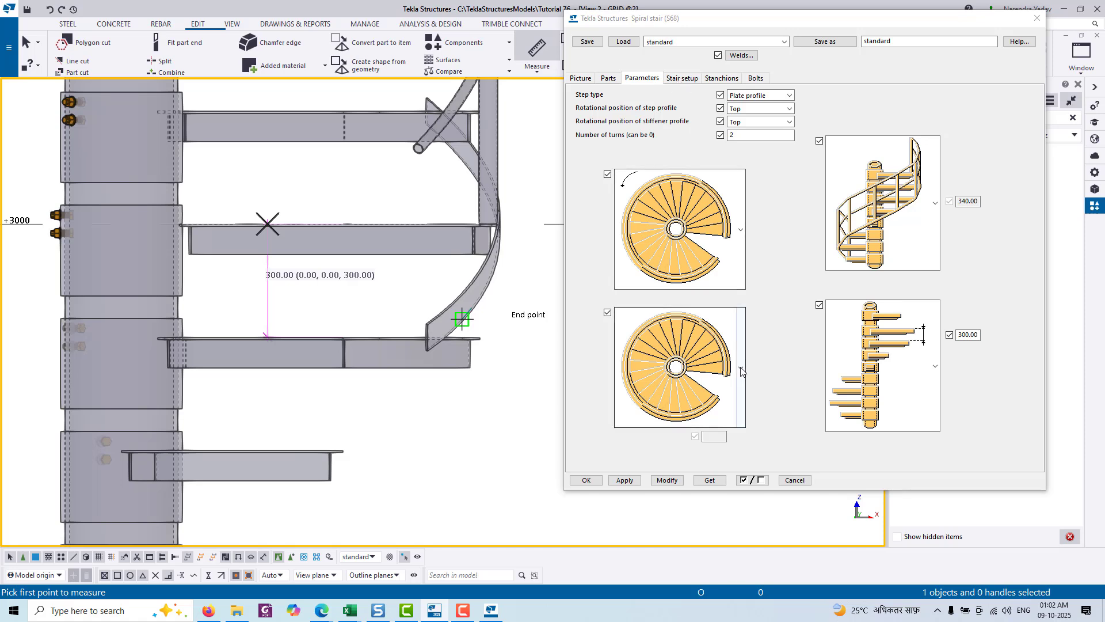
{"action": "left_click", "coordinate": [682, 78]}
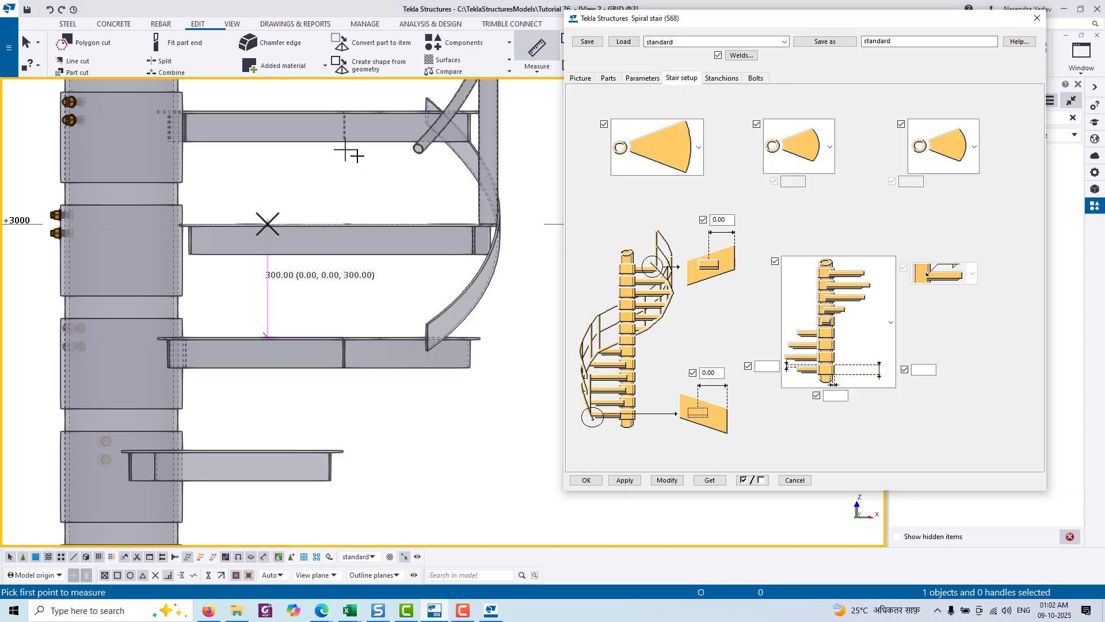
{"action": "right_click", "coordinate": [359, 157]}
{"action": "left_click", "coordinate": [380, 164]}
Step: Review the stair setup options for the tread's outer edge shape, its side offset and its position against the column
{"action": "left_click", "coordinate": [682, 150]}
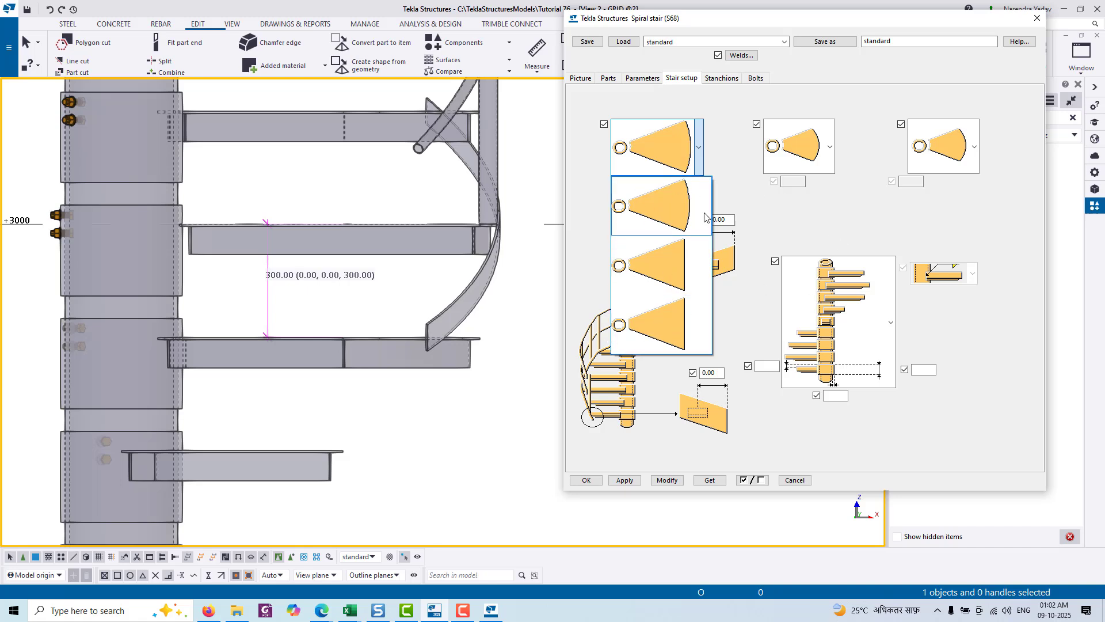
{"action": "left_click", "coordinate": [666, 211]}
{"action": "left_click", "coordinate": [830, 146]}
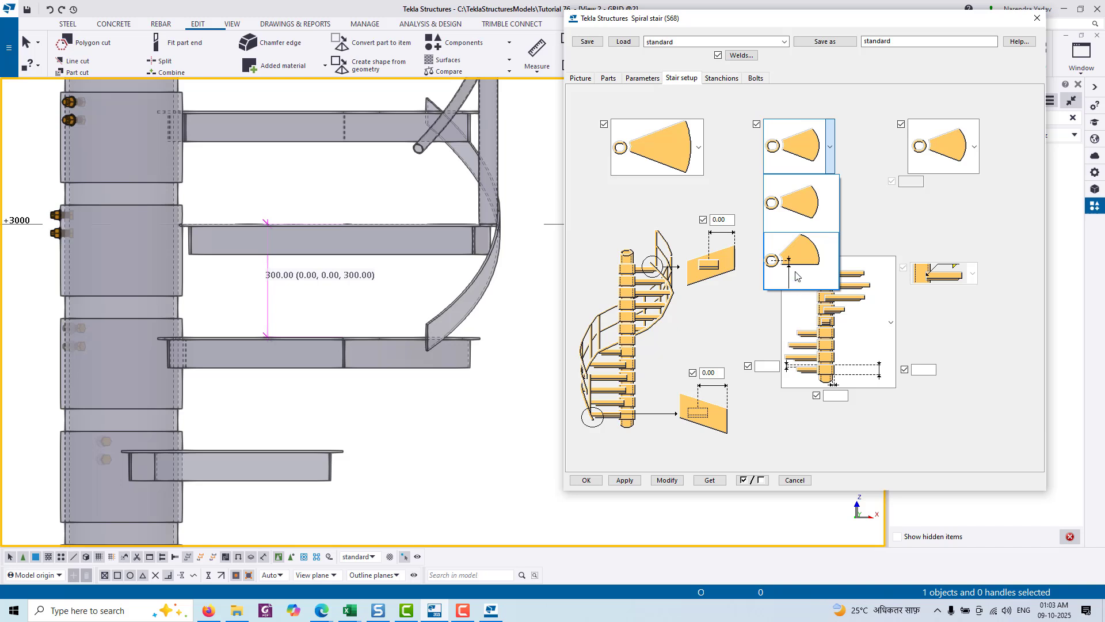
{"action": "left_click", "coordinate": [904, 221]}
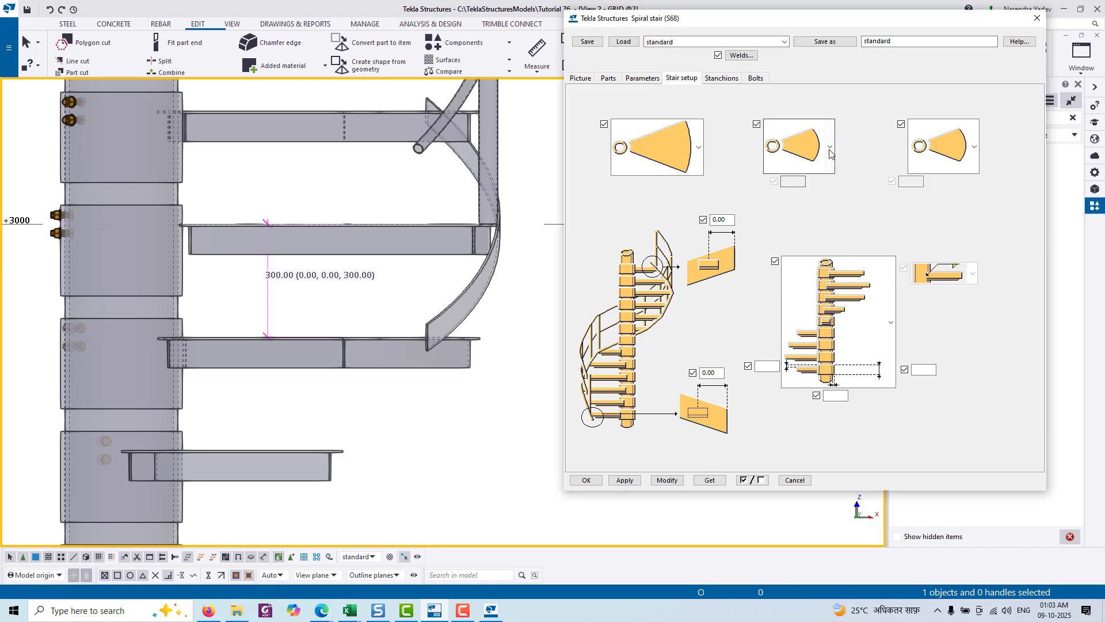
{"action": "left_click", "coordinate": [962, 171]}
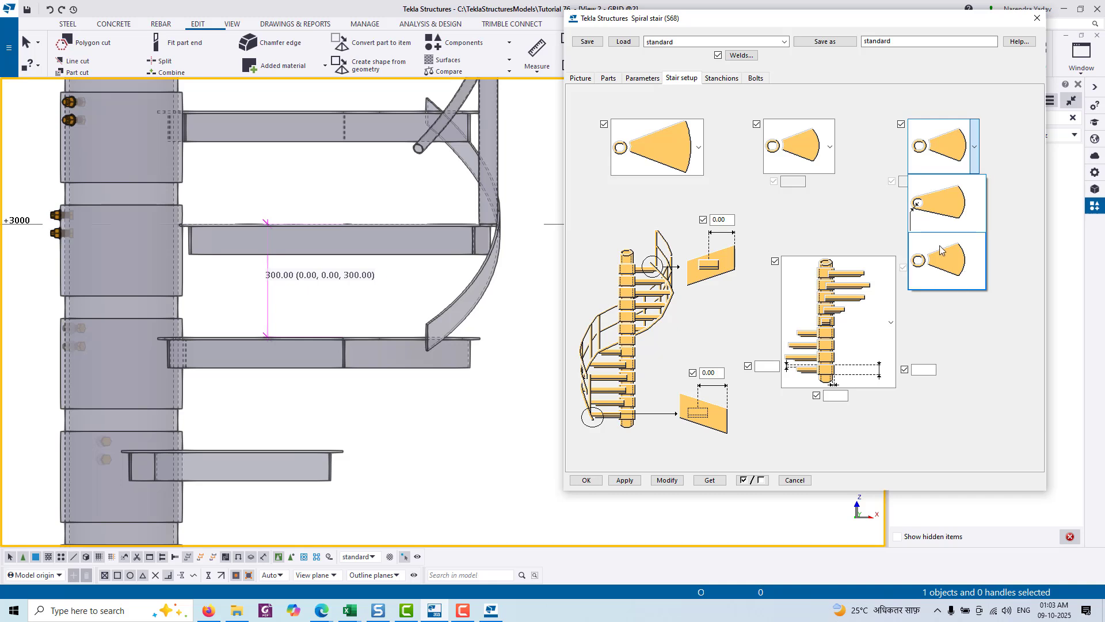
{"action": "left_click", "coordinate": [950, 265]}
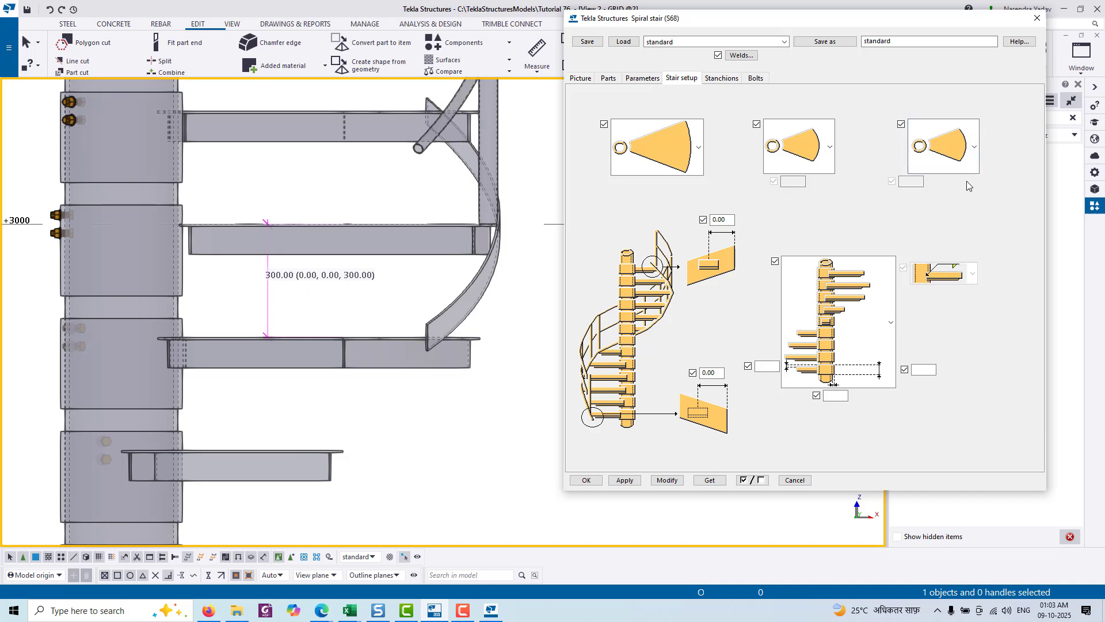
Step: Compare the end distance settings for the highest and lowest treads with the modelled treads in the plan and other views
{"action": "double_click", "coordinate": [723, 219]}
{"action": "scroll", "coordinate": [363, 274], "scroll_direction": "down", "scroll_amount": 2}
{"action": "scroll", "coordinate": [364, 274], "scroll_direction": "down", "scroll_amount": 3}
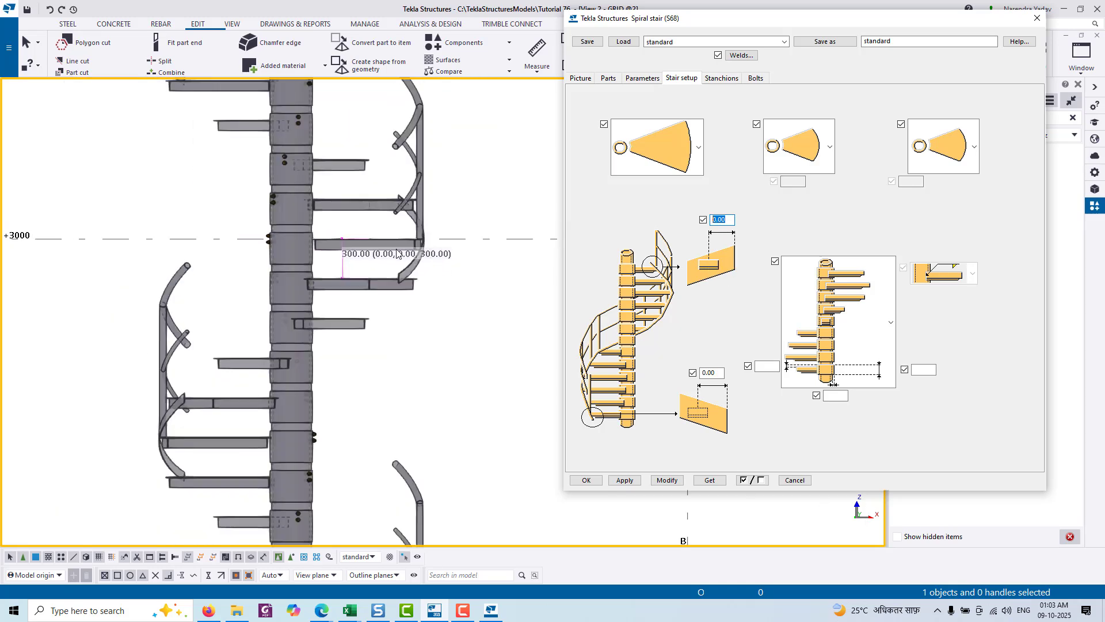
{"action": "key", "text": "ctrl+Tab"}
{"action": "middle_click_drag", "start_coordinate": [443, 279], "coordinate": [452, 311]}
{"action": "key", "text": "ctrl+Tab"}
{"action": "left_click", "coordinate": [669, 79]}
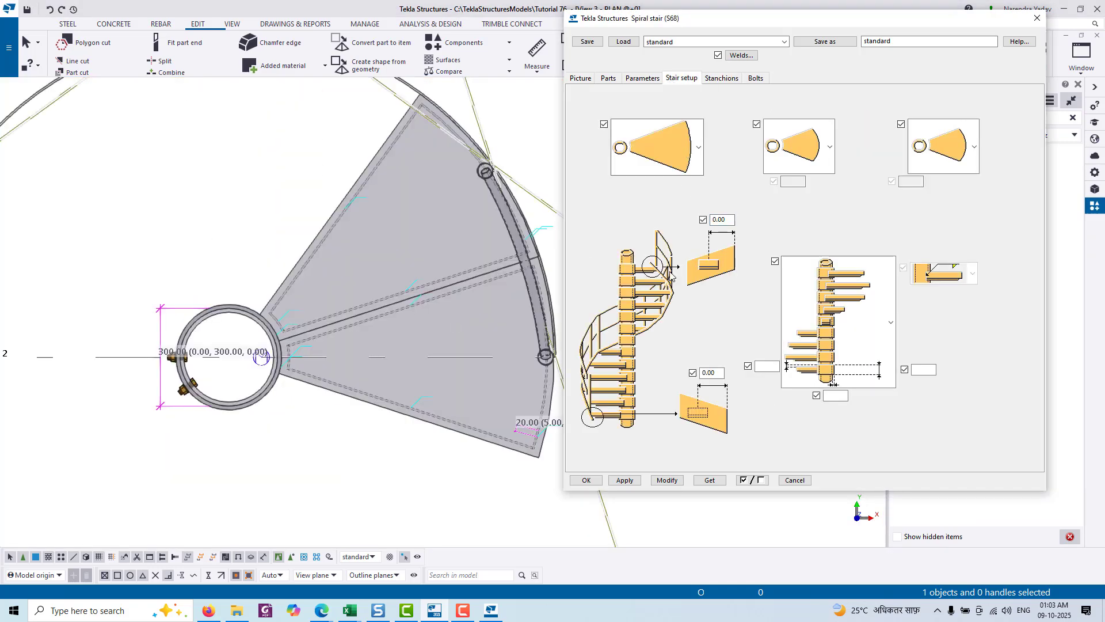
{"action": "middle_click_drag", "start_coordinate": [400, 322], "coordinate": [480, 350], "text": "ctrl"}
{"action": "scroll", "coordinate": [410, 295], "scroll_direction": "up", "scroll_amount": 6}
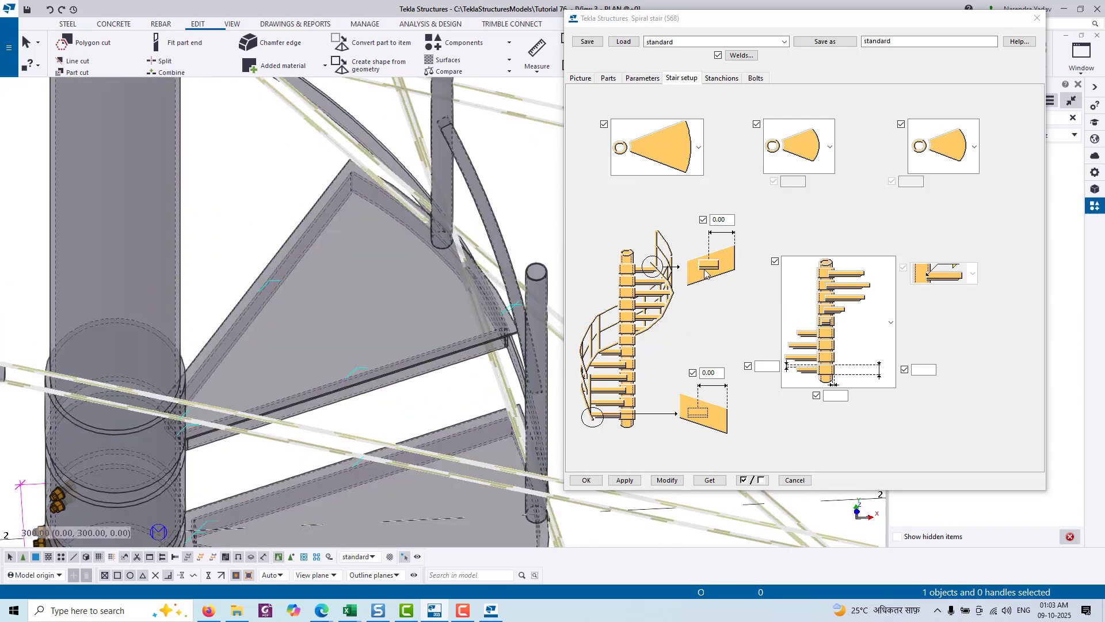
{"action": "double_click", "coordinate": [720, 219]}
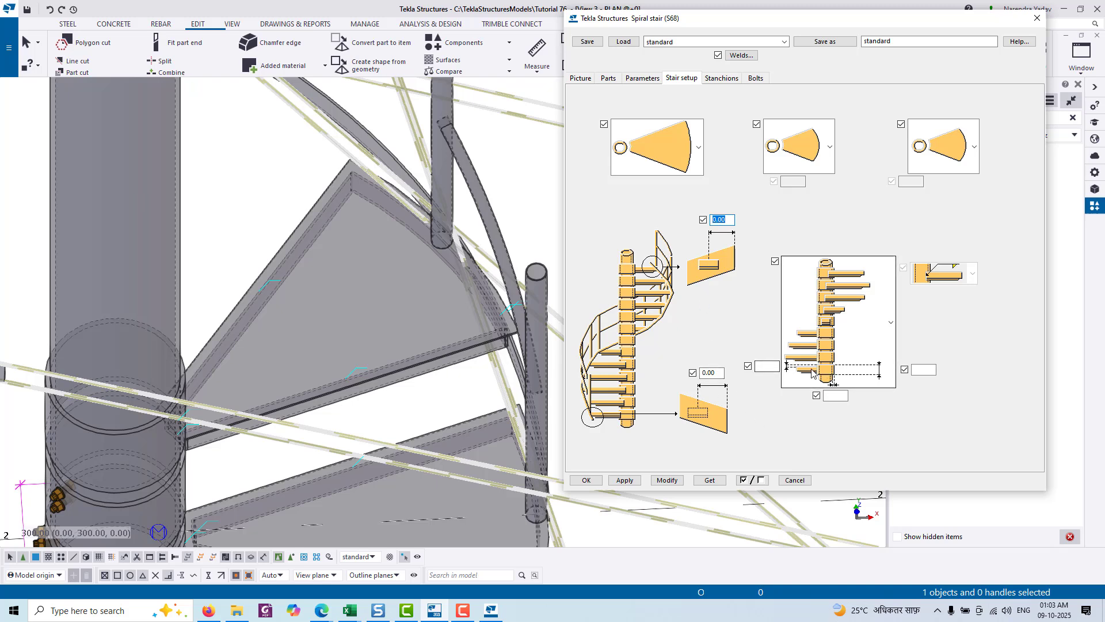
Step: Set the column sleeves at the treads to 12 mm thick and 100 mm high in the stair setup
{"action": "left_click", "coordinate": [831, 397]}
{"action": "type", "text": "12"}
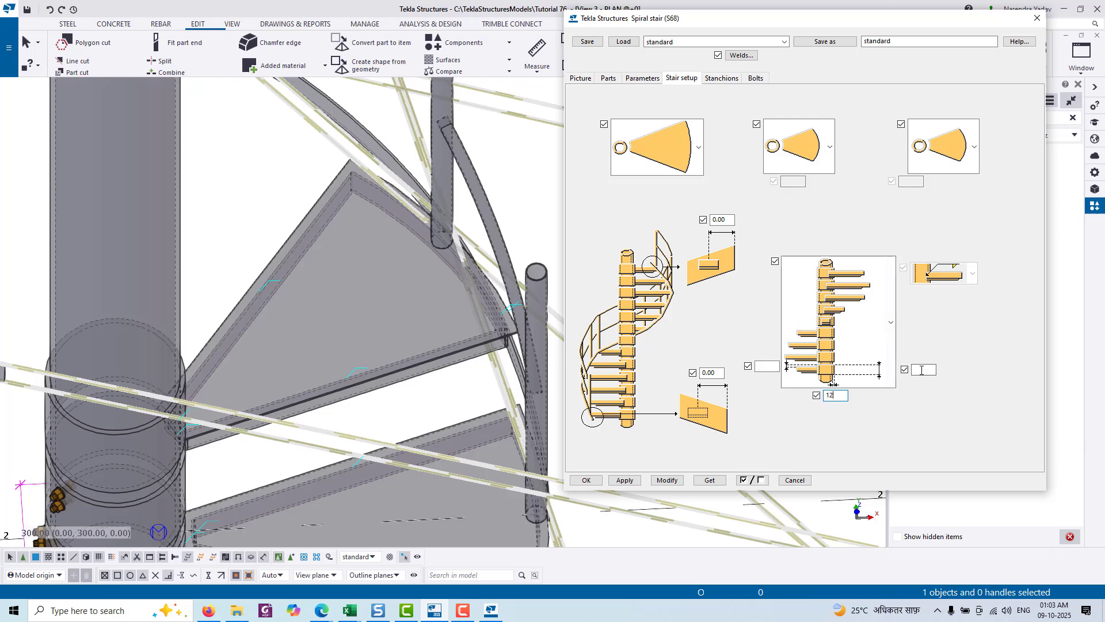
{"action": "left_click", "coordinate": [921, 372]}
{"action": "type", "text": "100"}
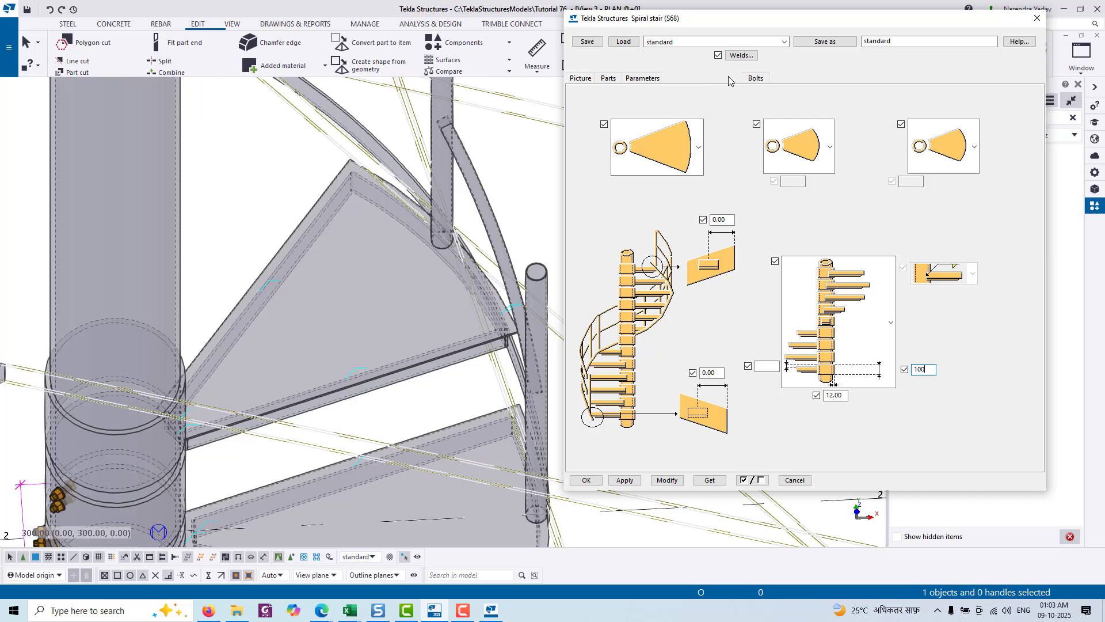
Step: Set the number of sleeve bolts to 0 and update the spiral stair in the 3D view with the new settings
{"action": "left_click", "coordinate": [722, 78]}
{"action": "left_click", "coordinate": [757, 79]}
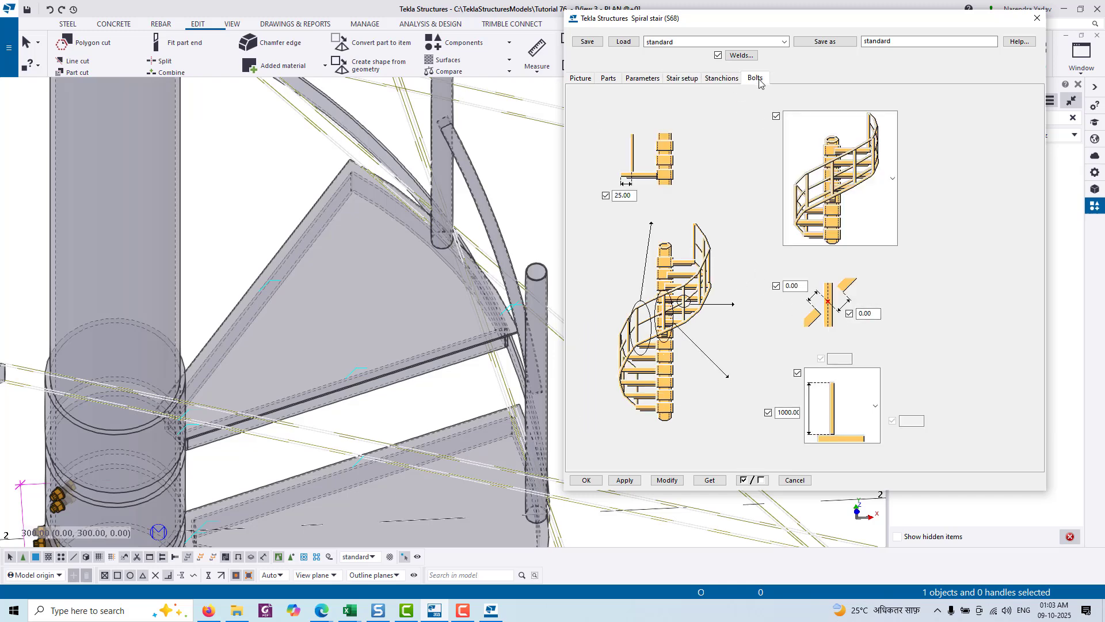
{"action": "scroll", "coordinate": [413, 257], "scroll_direction": "down", "scroll_amount": 4}
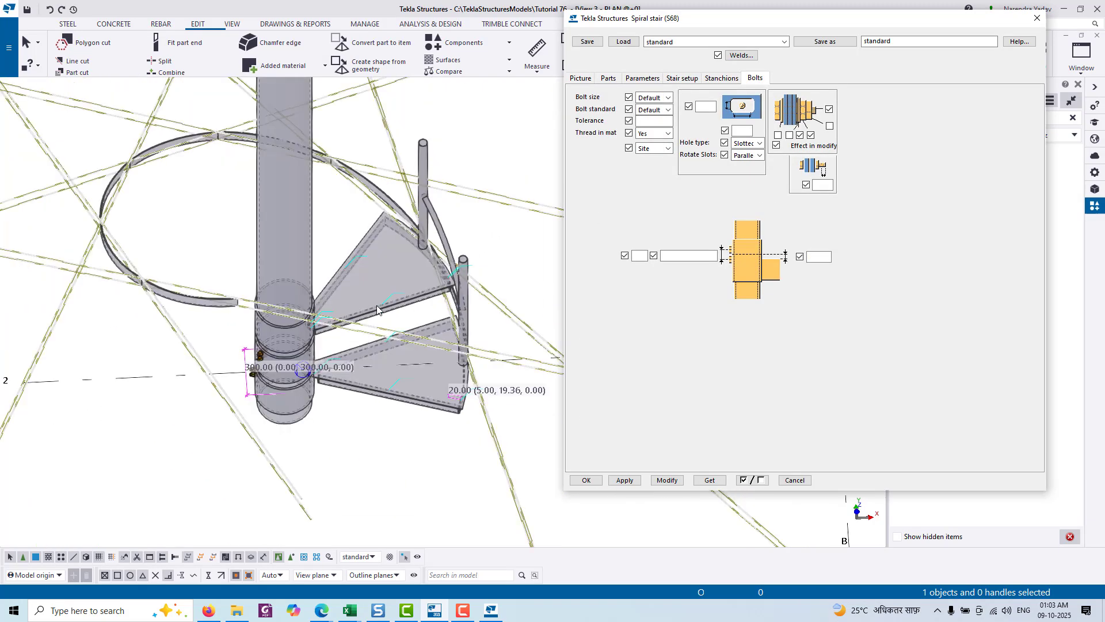
{"action": "middle_click_drag", "start_coordinate": [377, 305], "coordinate": [407, 296], "text": "ctrl"}
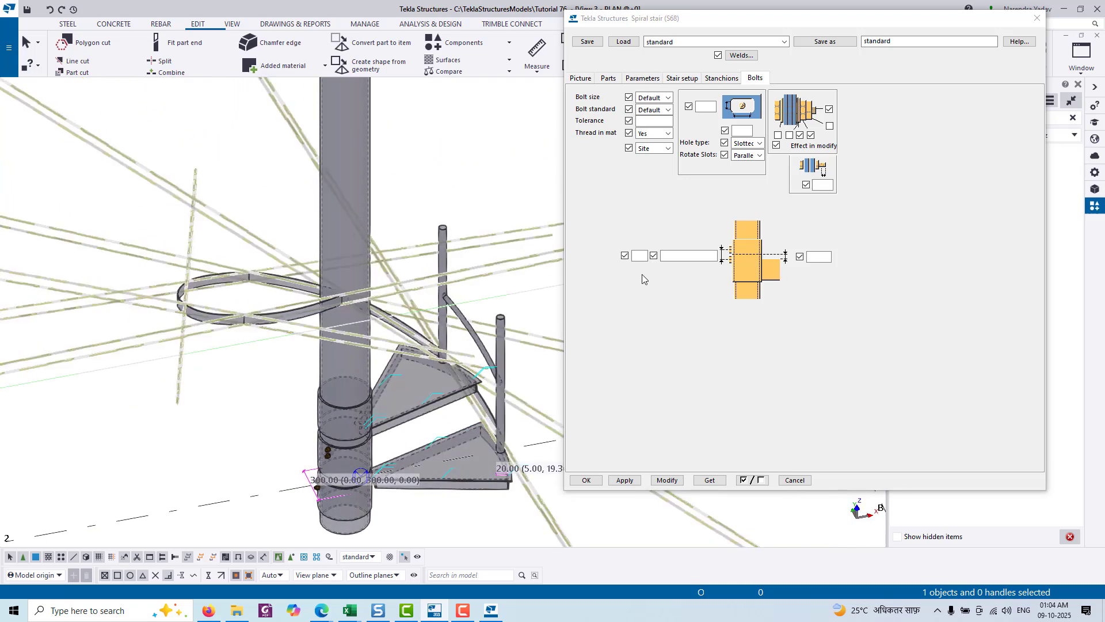
{"action": "left_click", "coordinate": [641, 254]}
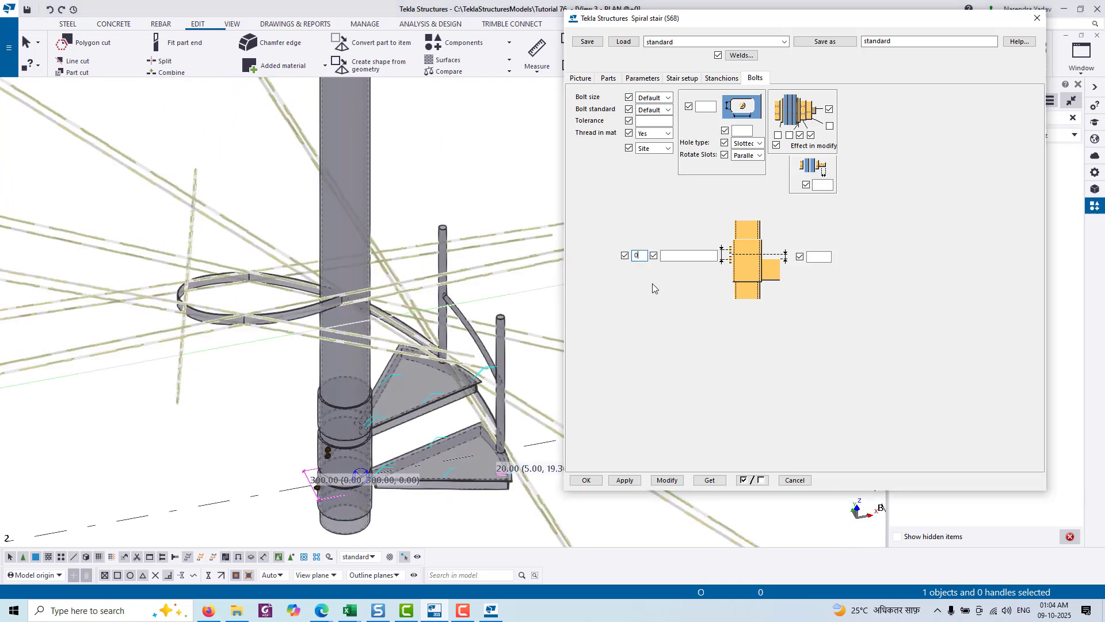
{"action": "left_click", "coordinate": [426, 191]}
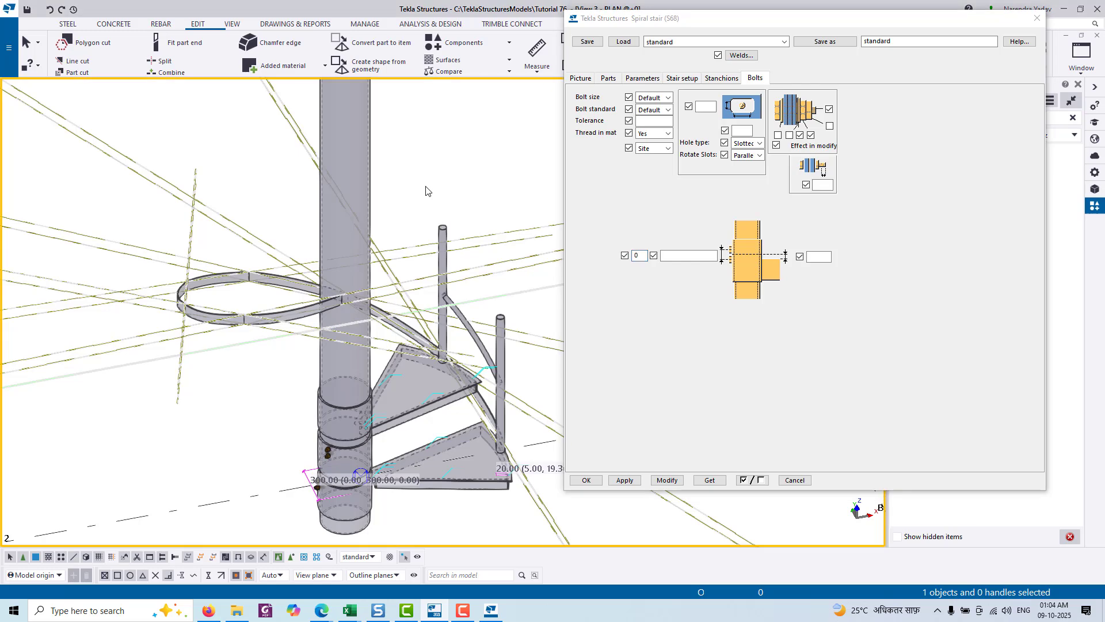
{"action": "key", "text": "ctrl+Tab"}
{"action": "scroll", "coordinate": [451, 345], "scroll_direction": "down", "scroll_amount": 5}
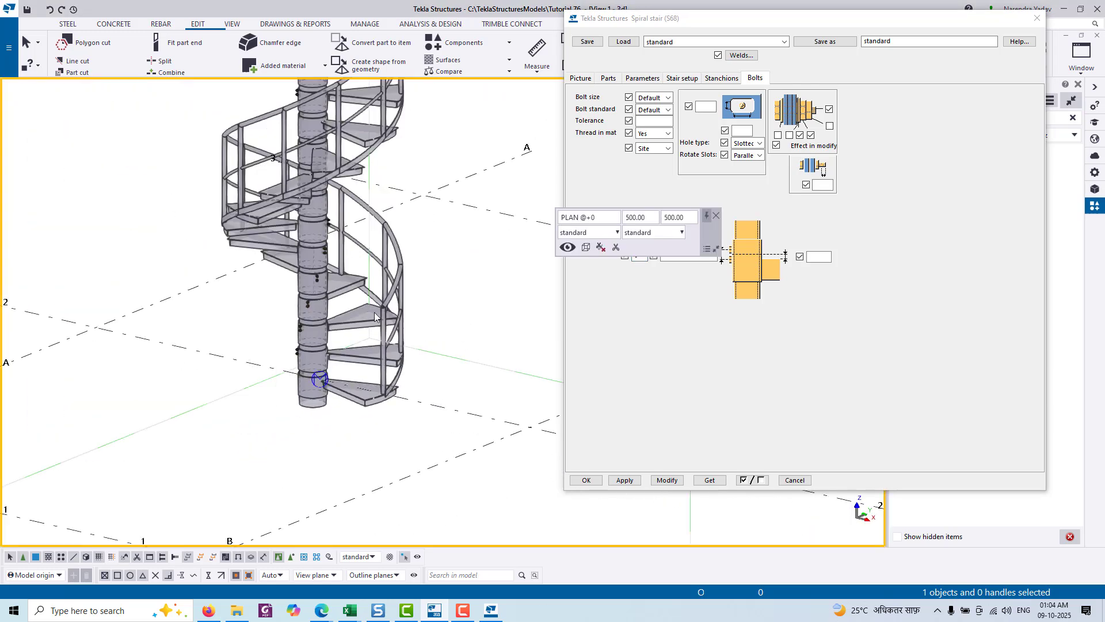
{"action": "left_click", "coordinate": [316, 242]}
{"action": "left_click", "coordinate": [320, 257]}
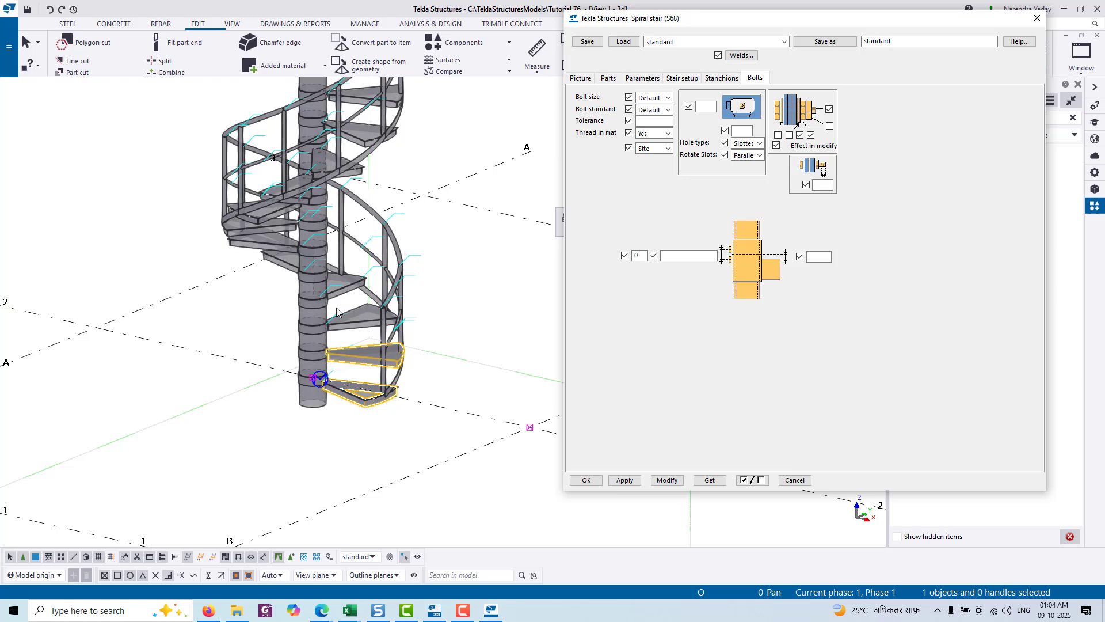
Step: Examine the updated sleeves around the central column up close and where the treads meet them
{"action": "mouse_move", "coordinate": [350, 347]}
{"action": "middle_mouse_down", "text": "ctrl"}
{"action": "mouse_move", "coordinate": [306, 336]}
{"action": "mouse_move", "coordinate": [345, 343]}
{"action": "middle_mouse_up", "text": "ctrl"}
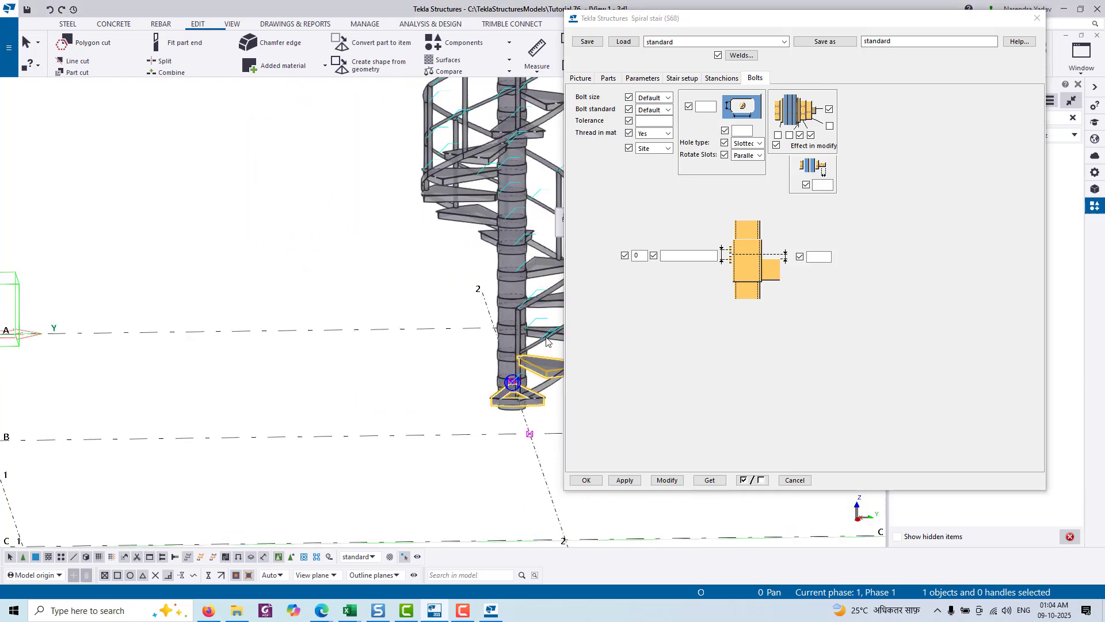
{"action": "scroll", "coordinate": [546, 341], "scroll_direction": "up", "scroll_amount": 10}
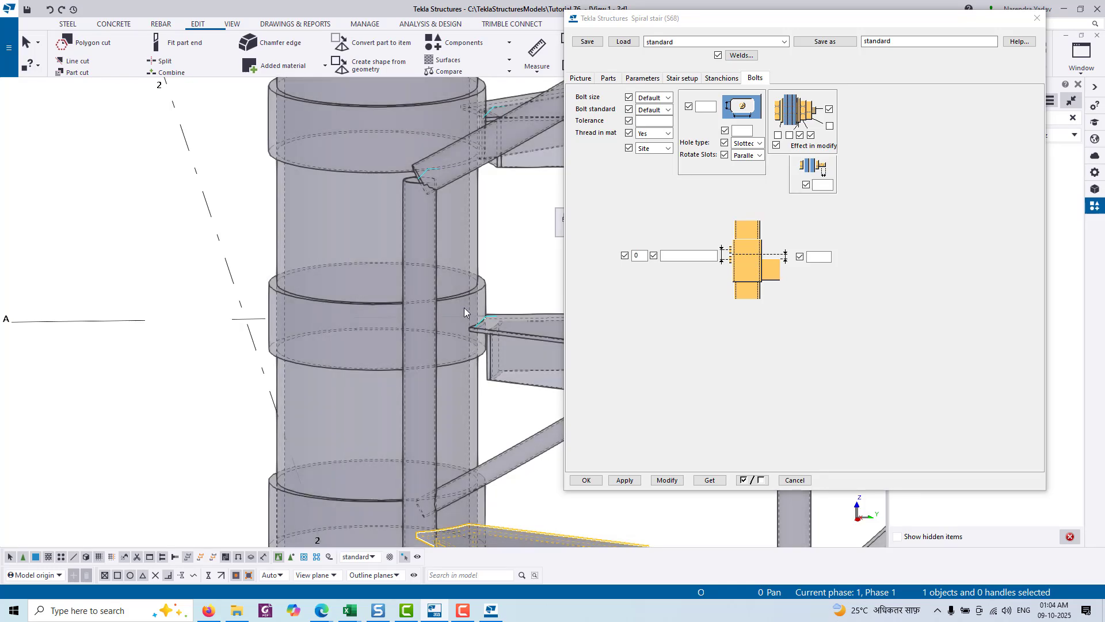
{"action": "scroll", "coordinate": [433, 310], "scroll_direction": "down", "scroll_amount": 10}
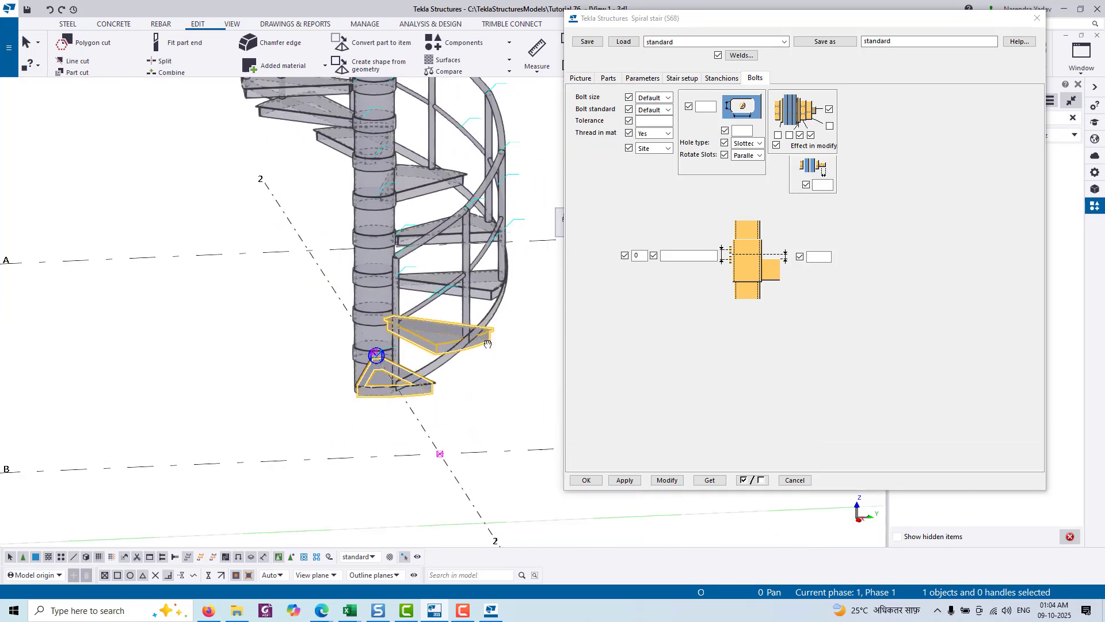
Step: Examine how the second-lowest tread meets its column sleeve up close and view the complete spiral stair
{"action": "scroll", "coordinate": [403, 296], "scroll_direction": "up", "scroll_amount": 10}
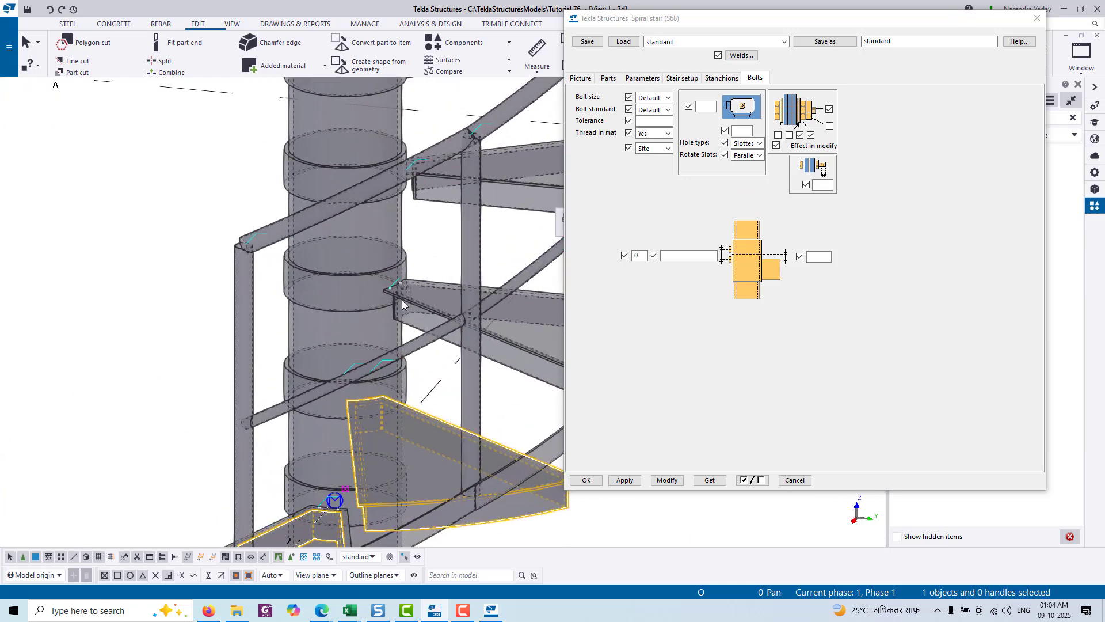
{"action": "scroll", "coordinate": [405, 296], "scroll_direction": "up", "scroll_amount": 2}
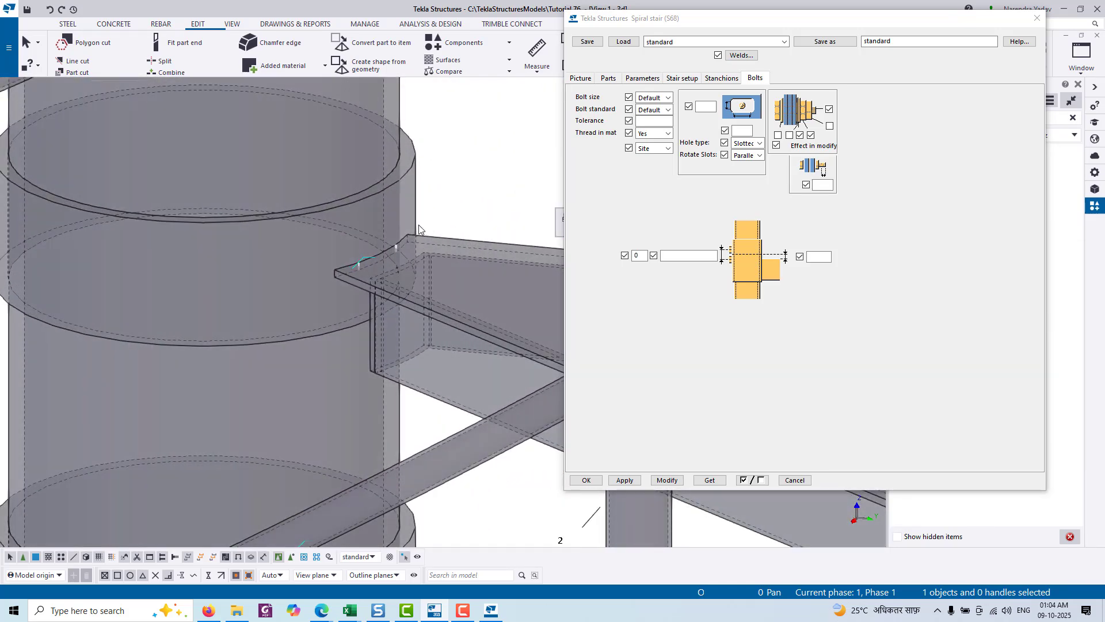
{"action": "scroll", "coordinate": [379, 260], "scroll_direction": "down", "scroll_amount": 3}
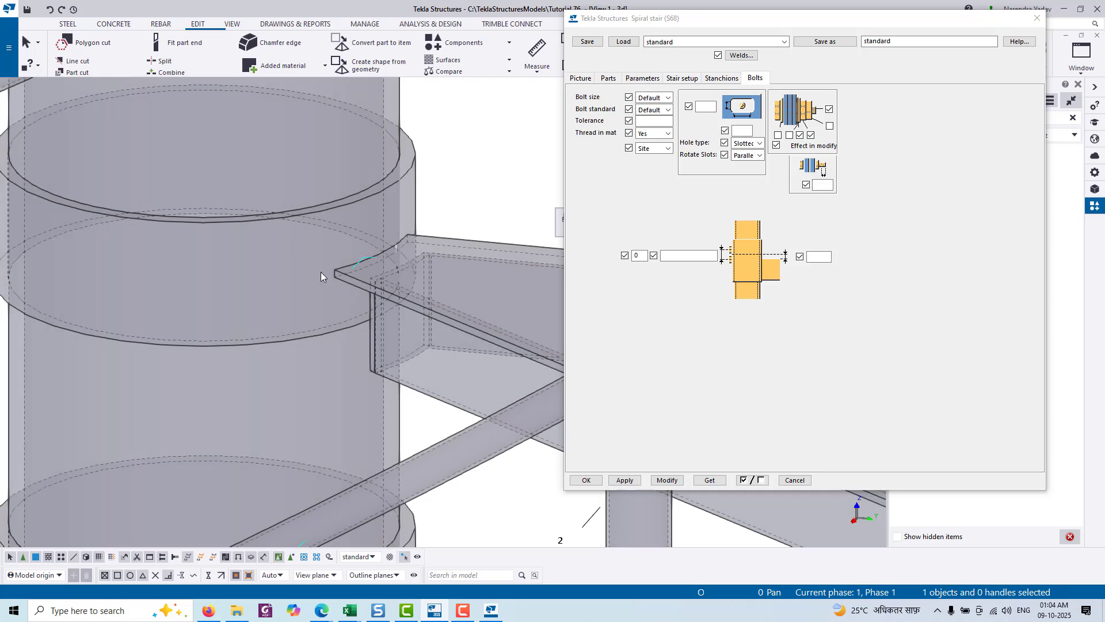
{"action": "scroll", "coordinate": [377, 261], "scroll_direction": "down", "scroll_amount": 10}
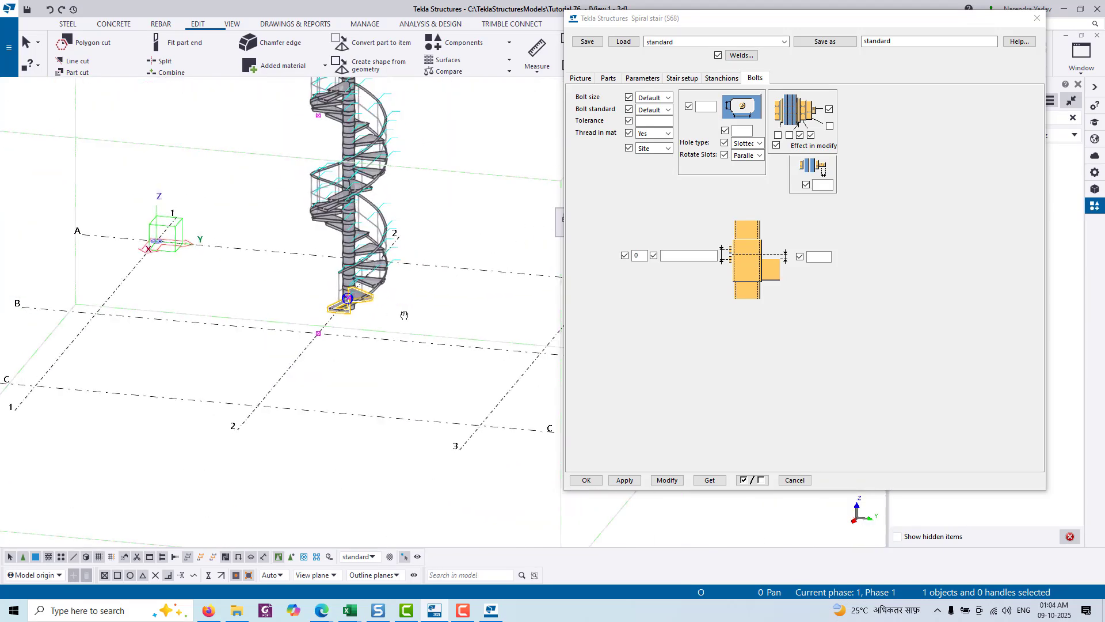
{"action": "middle_click_drag", "start_coordinate": [345, 291], "coordinate": [460, 285], "text": "ctrl"}
{"action": "middle_click_drag", "start_coordinate": [374, 248], "coordinate": [354, 305]}
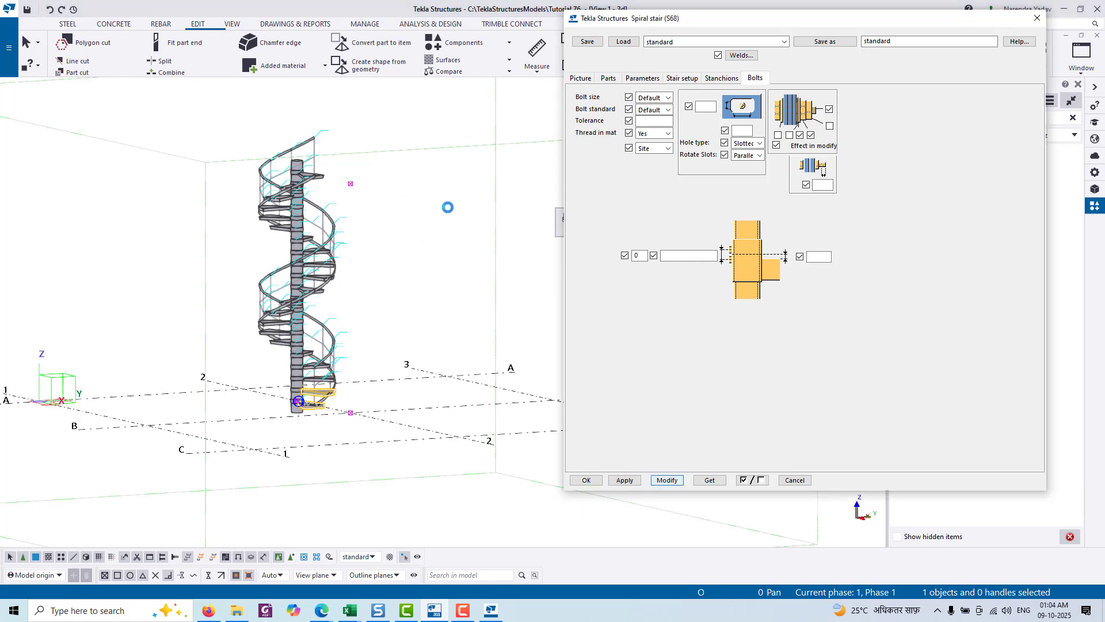
Step: Close the spiral stair settings and redraw the 3D view to inspect the completed stair from several sides
{"action": "left_click", "coordinate": [1037, 18]}
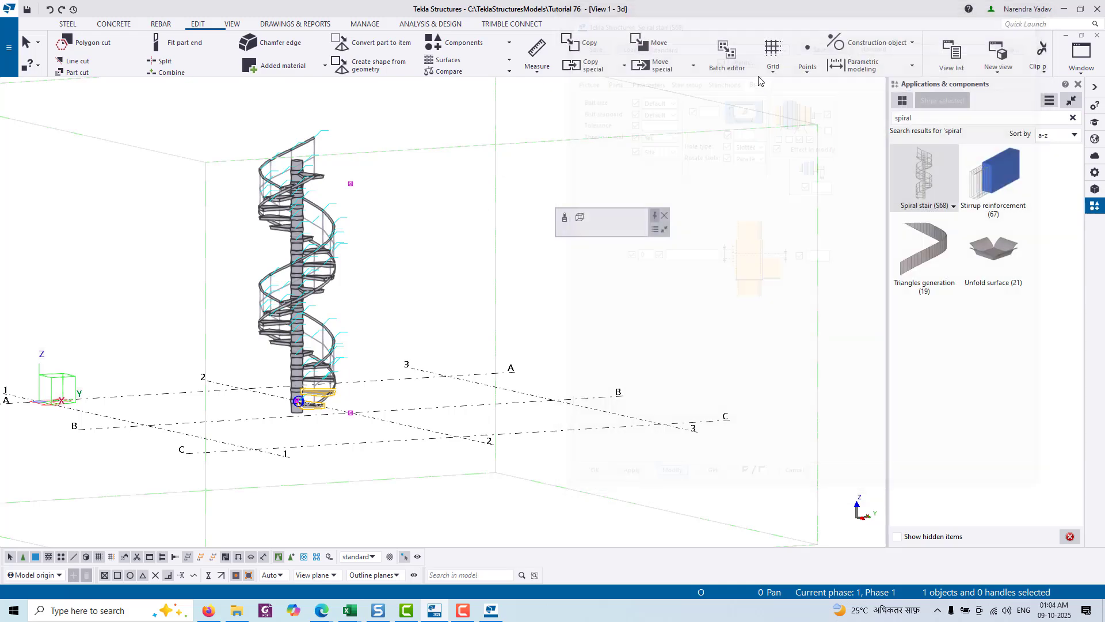
{"action": "right_click", "coordinate": [400, 203]}
{"action": "left_click", "coordinate": [454, 269]}
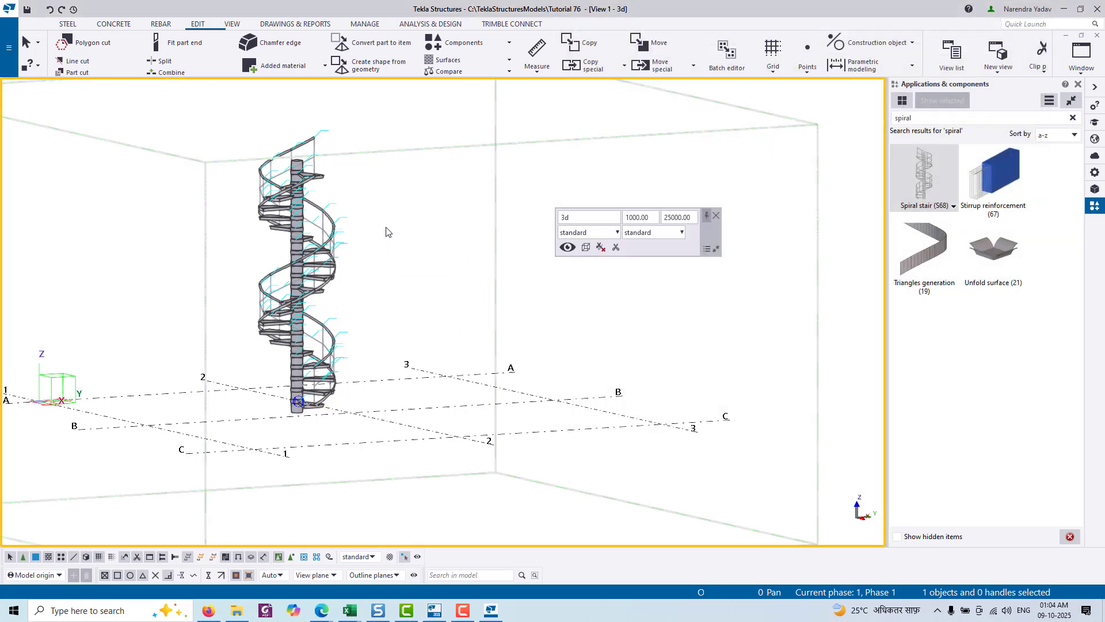
{"action": "middle_click_drag", "start_coordinate": [495, 312], "coordinate": [393, 316]}
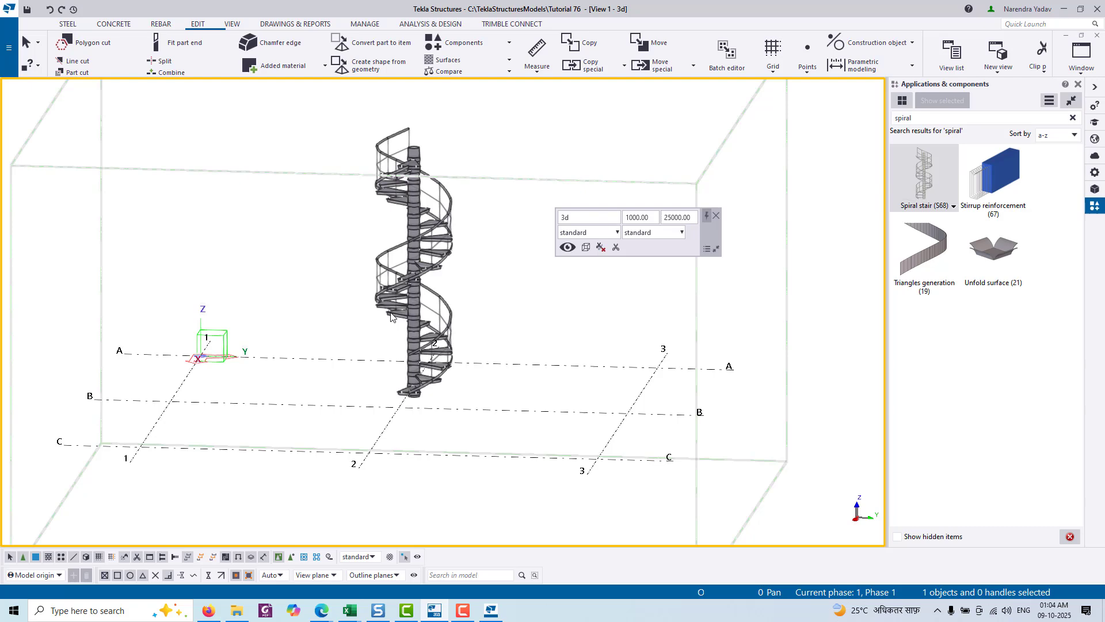
{"action": "left_click", "coordinate": [716, 215]}
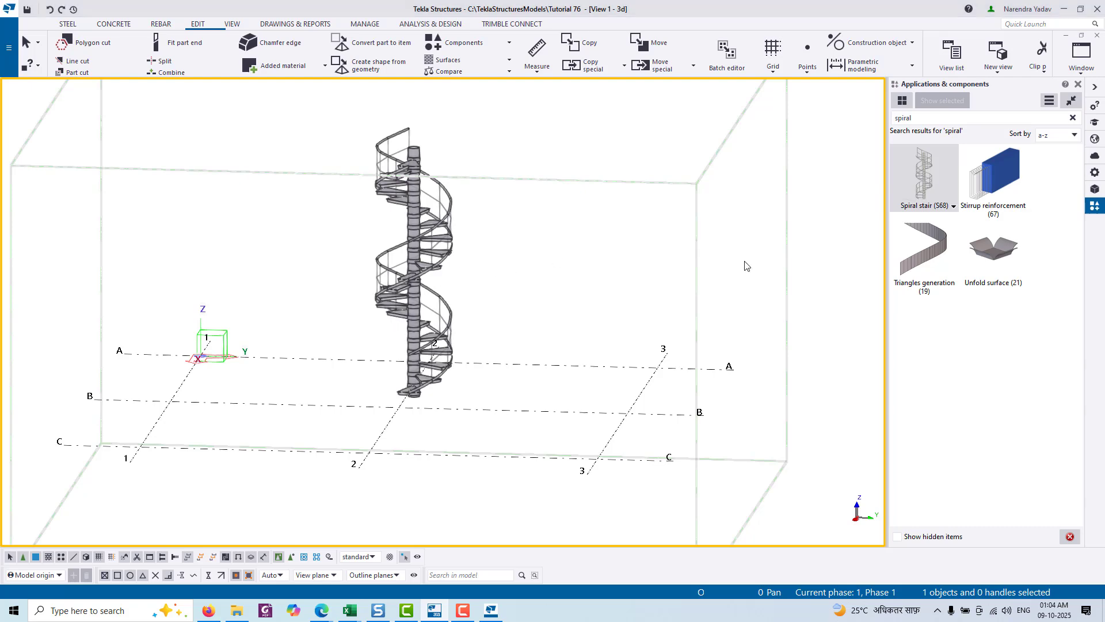
{"action": "middle_click_drag", "start_coordinate": [441, 365], "coordinate": [311, 313]}
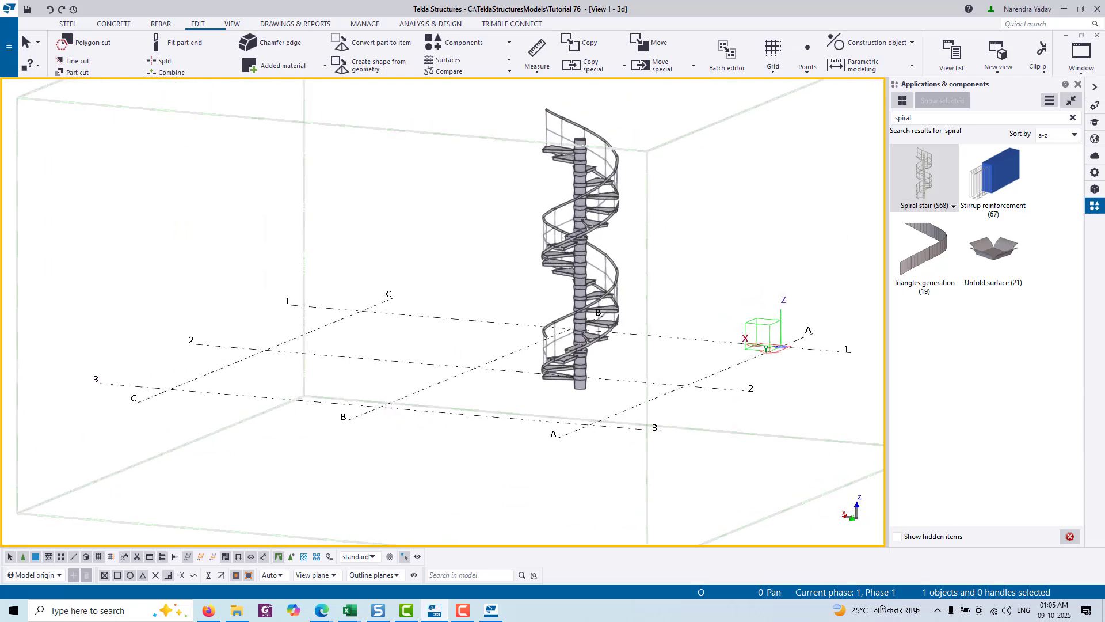